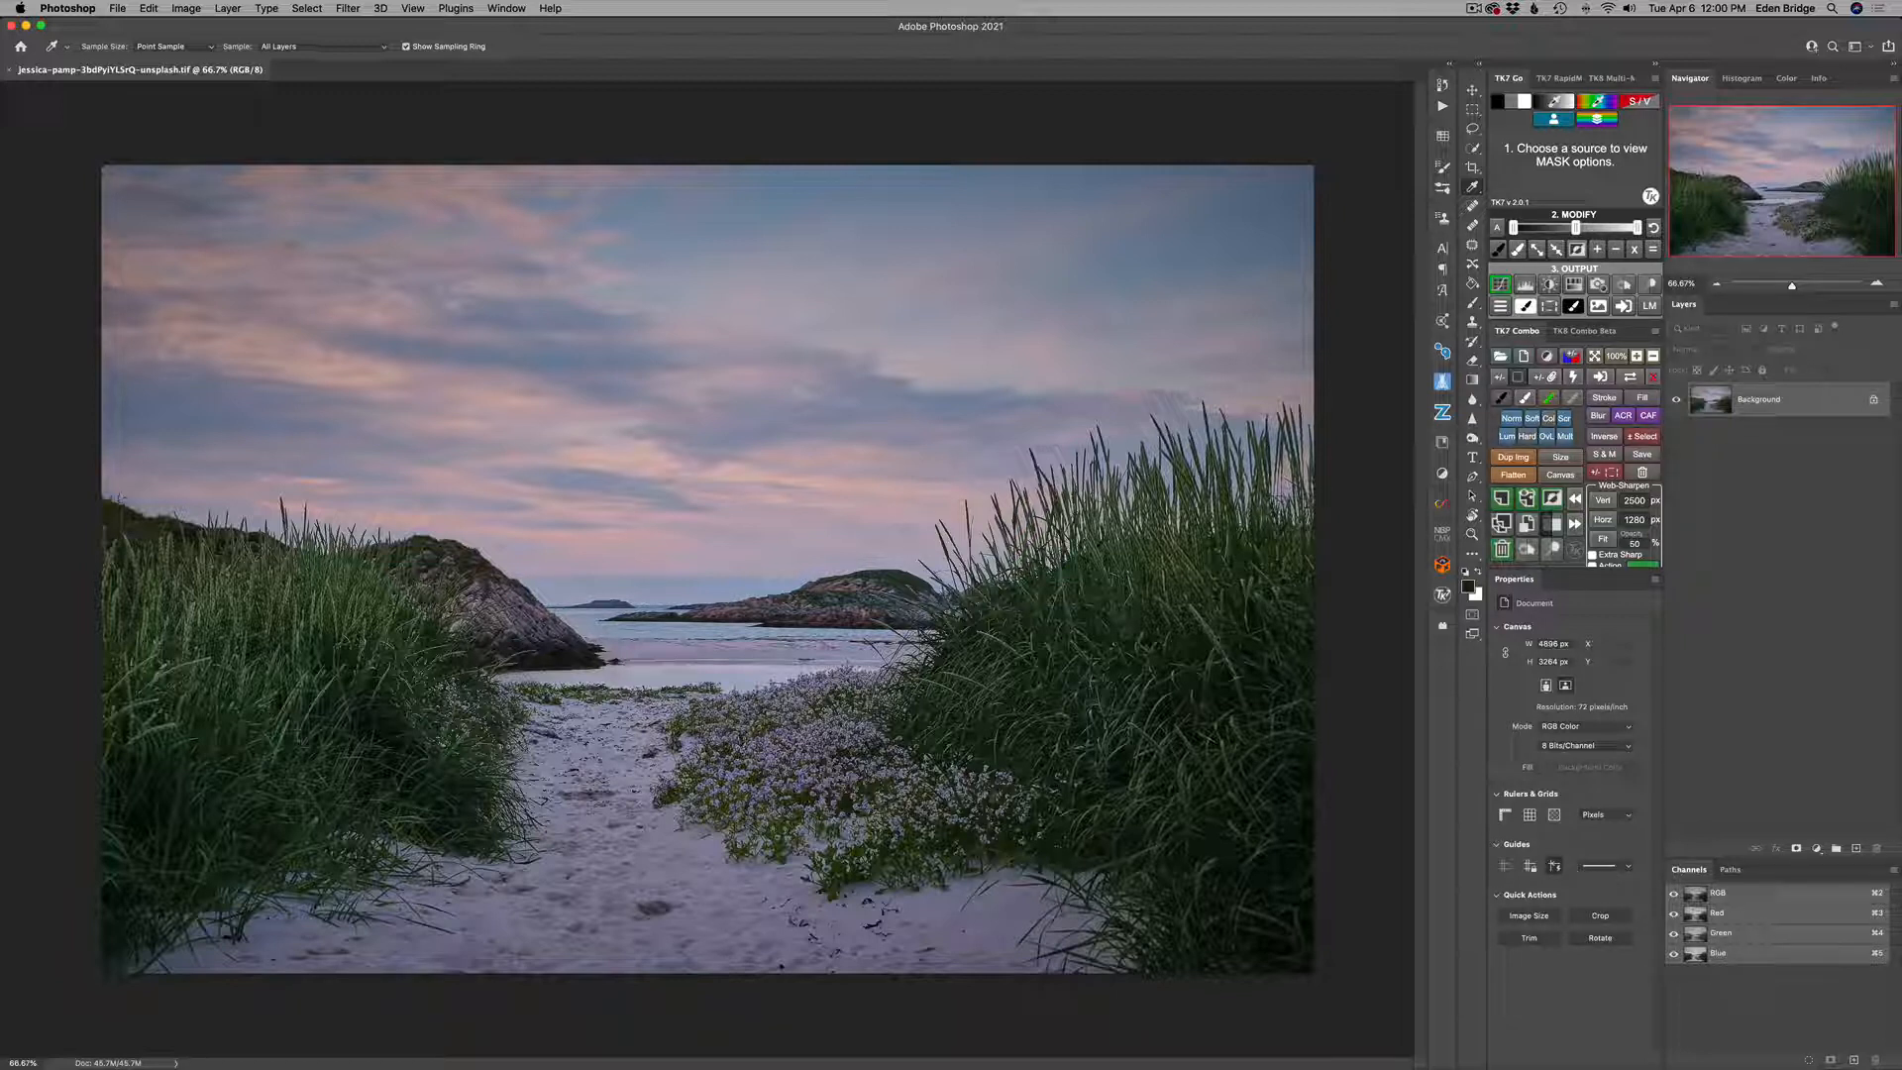
# Start a luminosity mask preview and compare the Lights-1 masks based on luminosity, red, green and blue.
pyautogui.click(644, 376)
pyautogui.click(1520, 107)
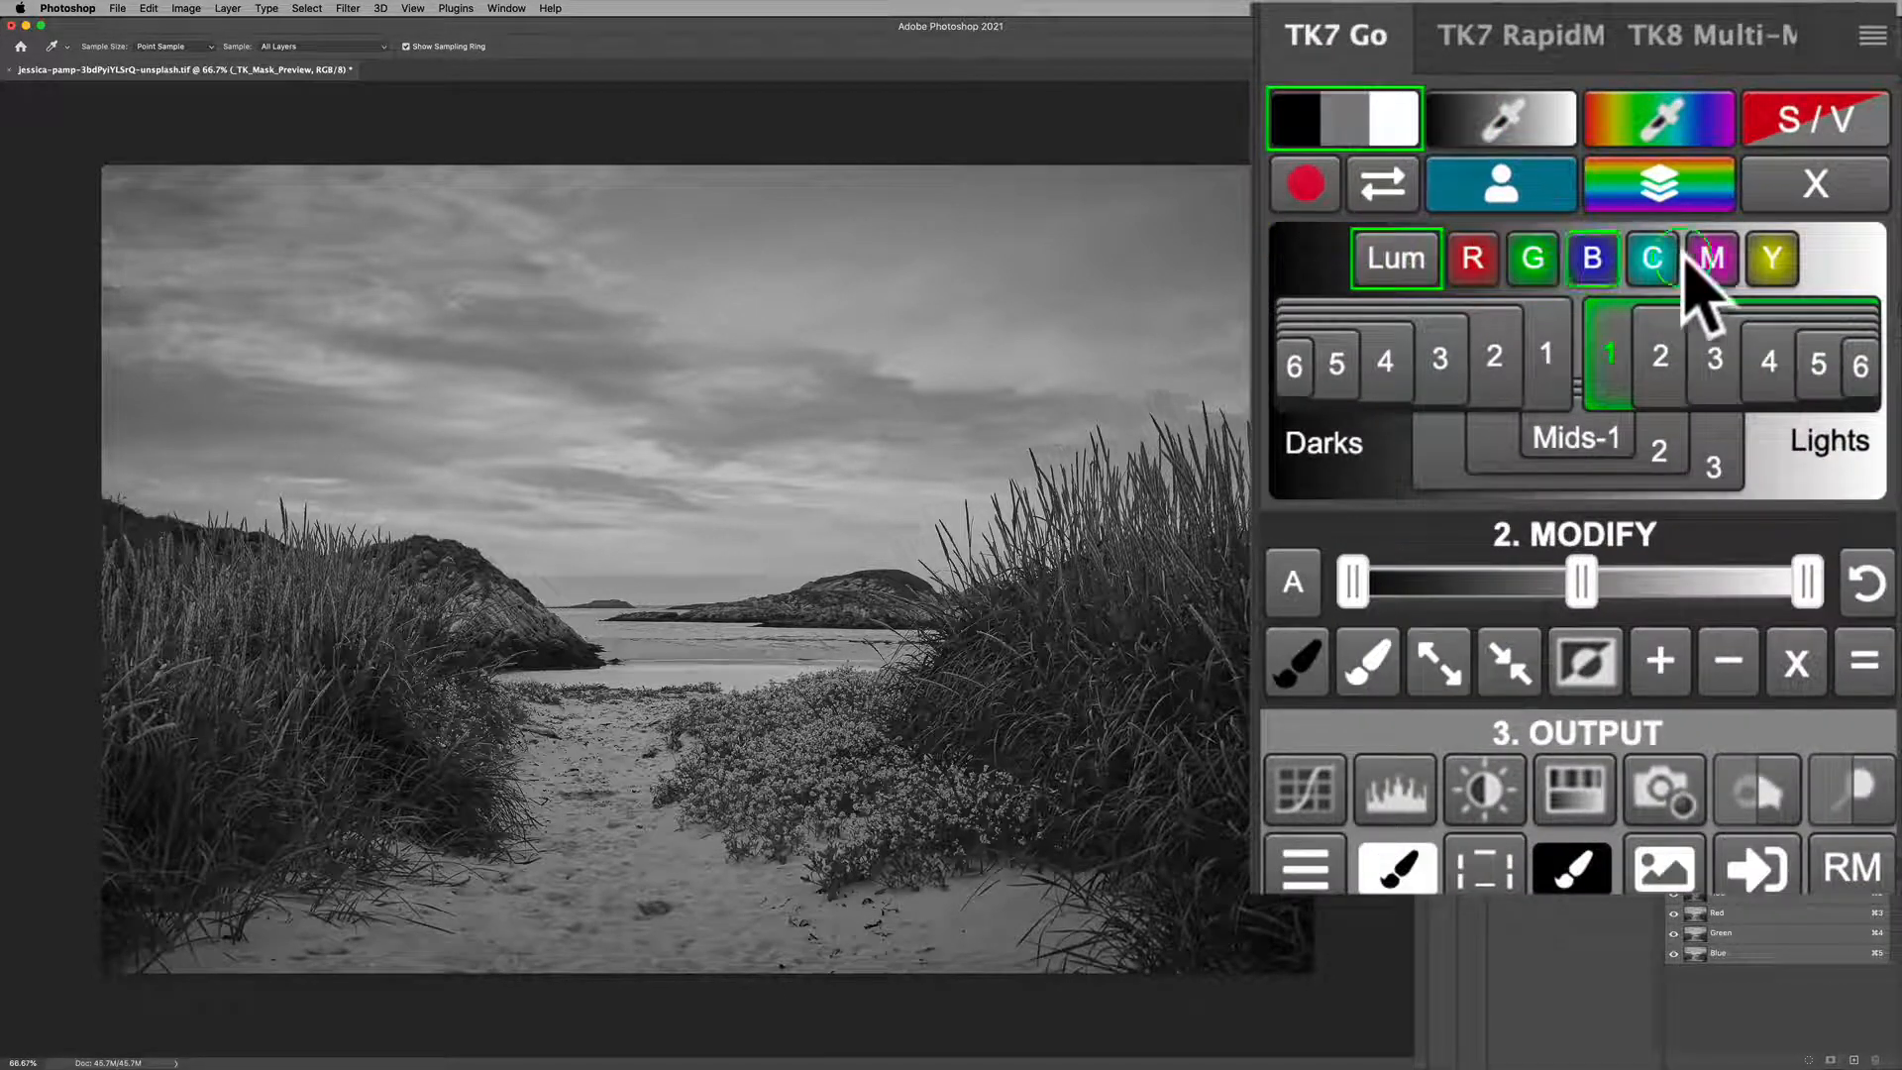
pyautogui.click(1397, 266)
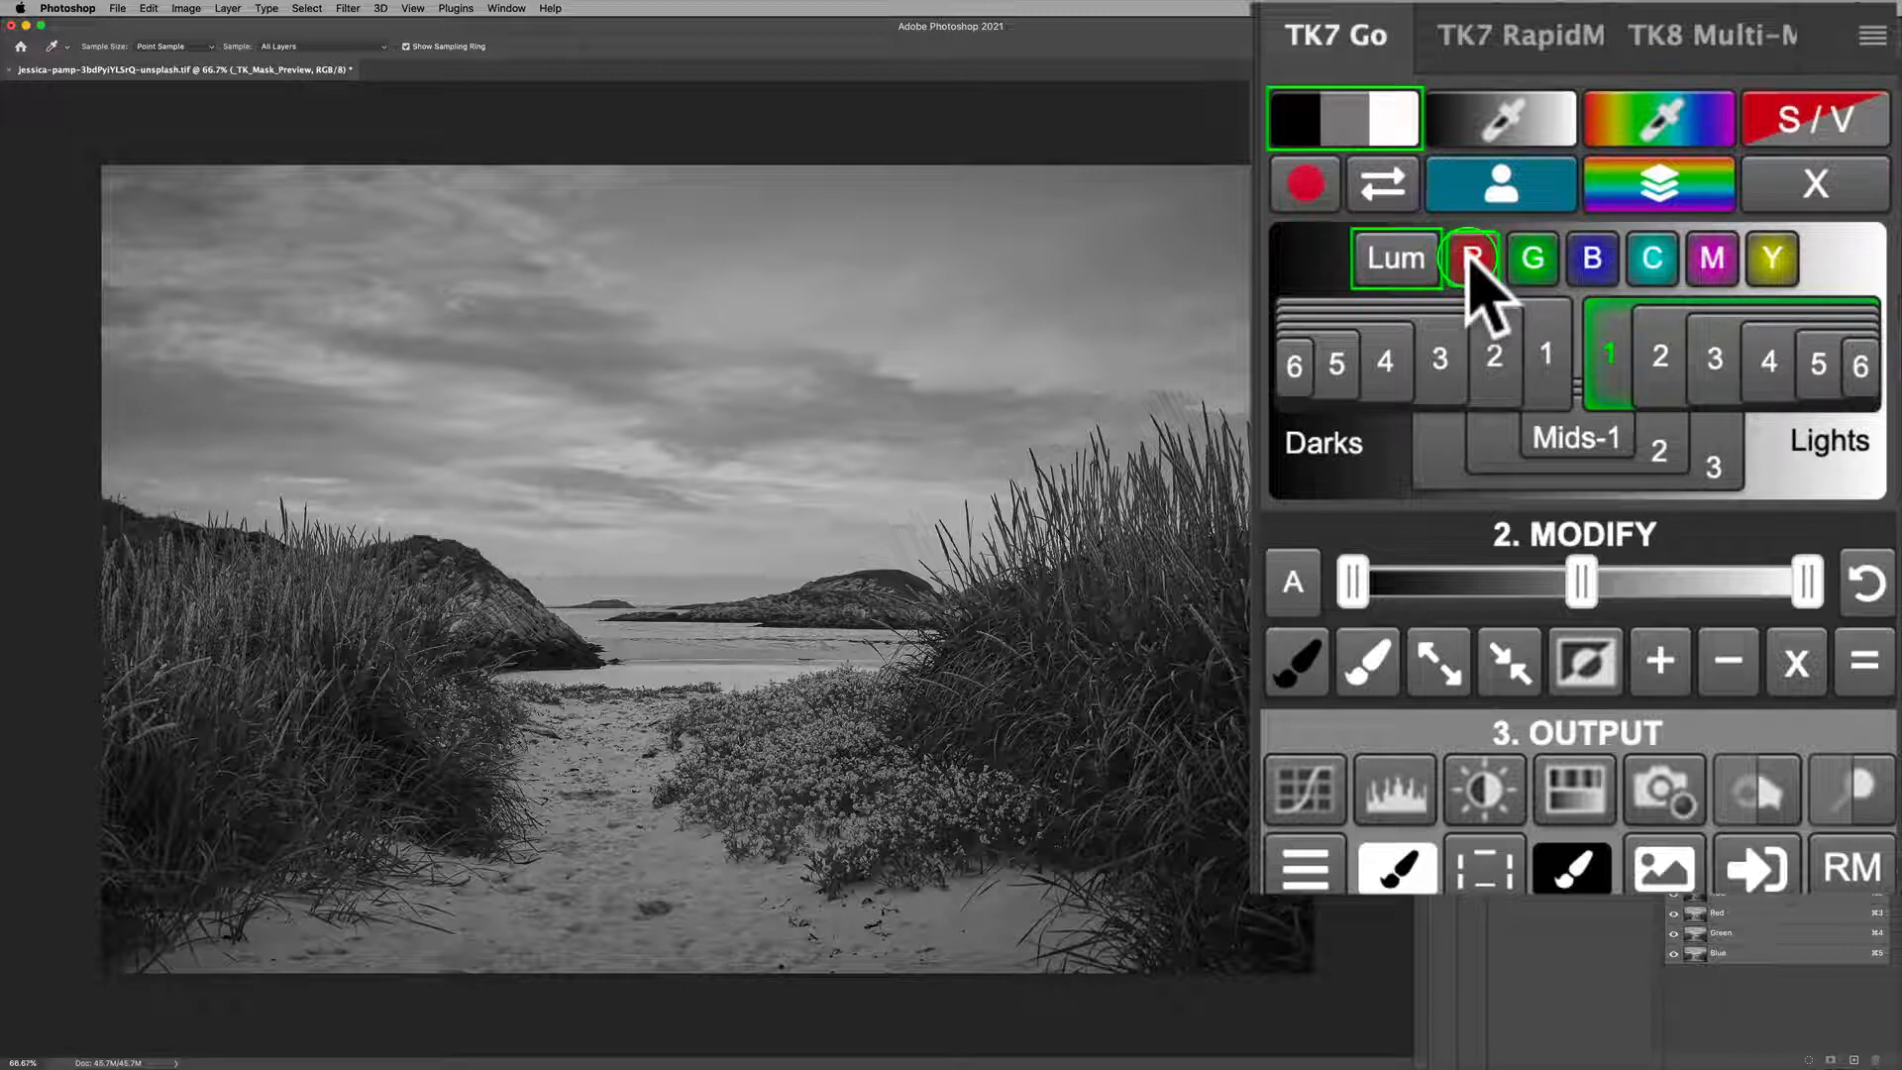
pyautogui.click(1532, 259)
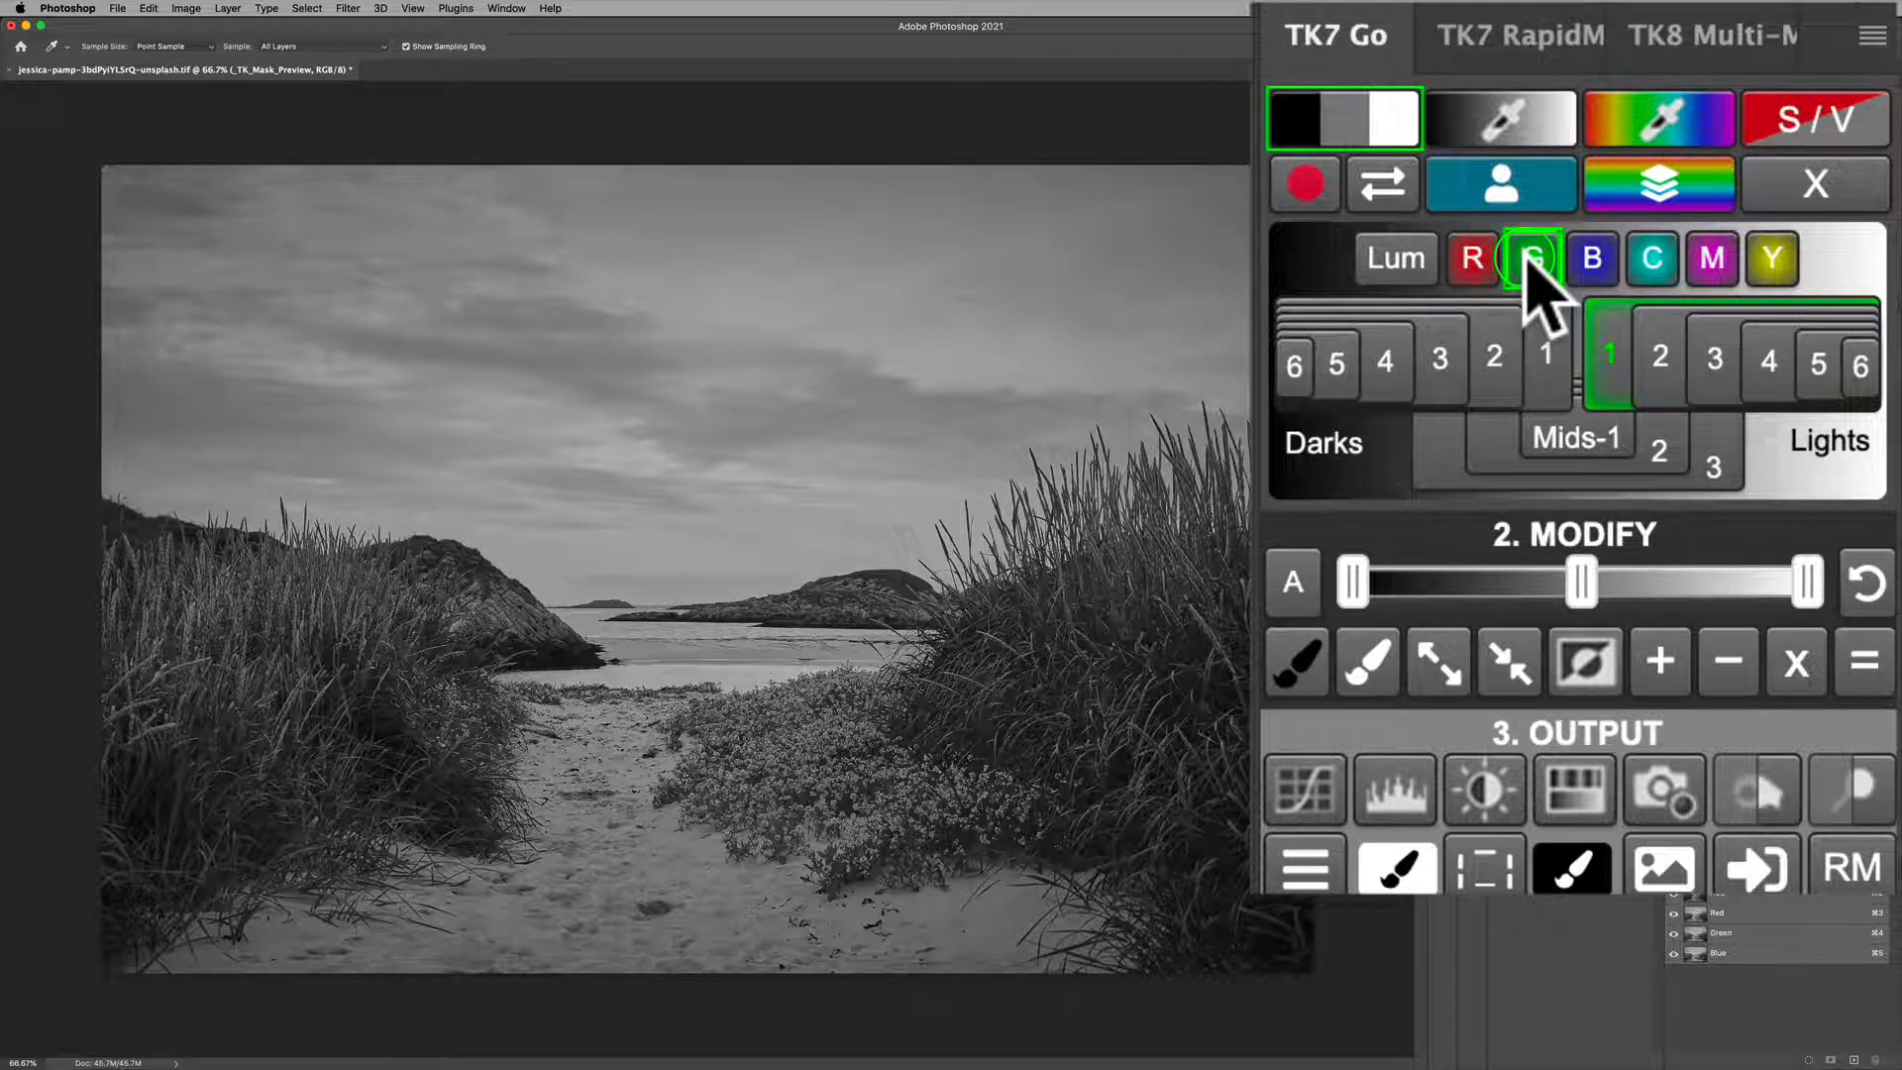
pyautogui.click(1592, 259)
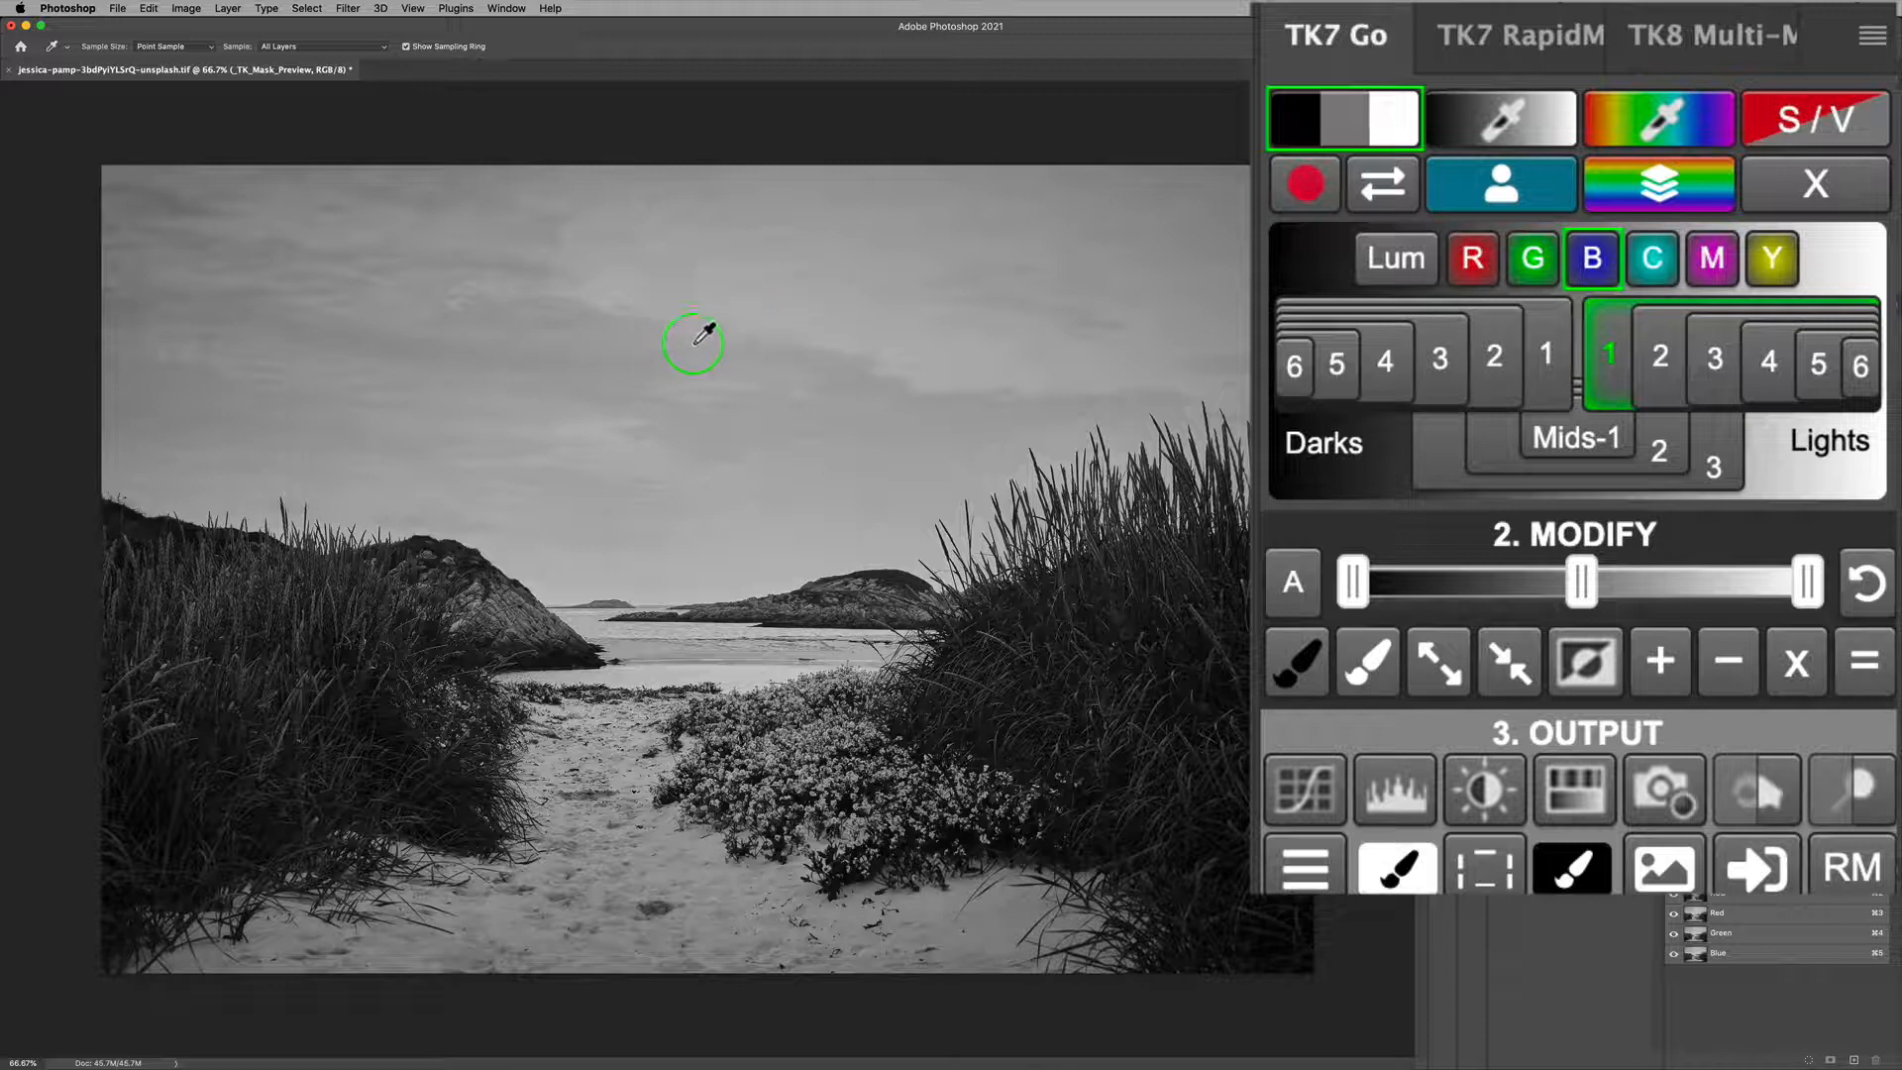
# Compare the cyan, magenta and yellow Lights-1 masks, and choose the blue channel as the mask source.
pyautogui.moveTo(693, 344); pyautogui.dragTo(624, 800)
pyautogui.click(1649, 262)
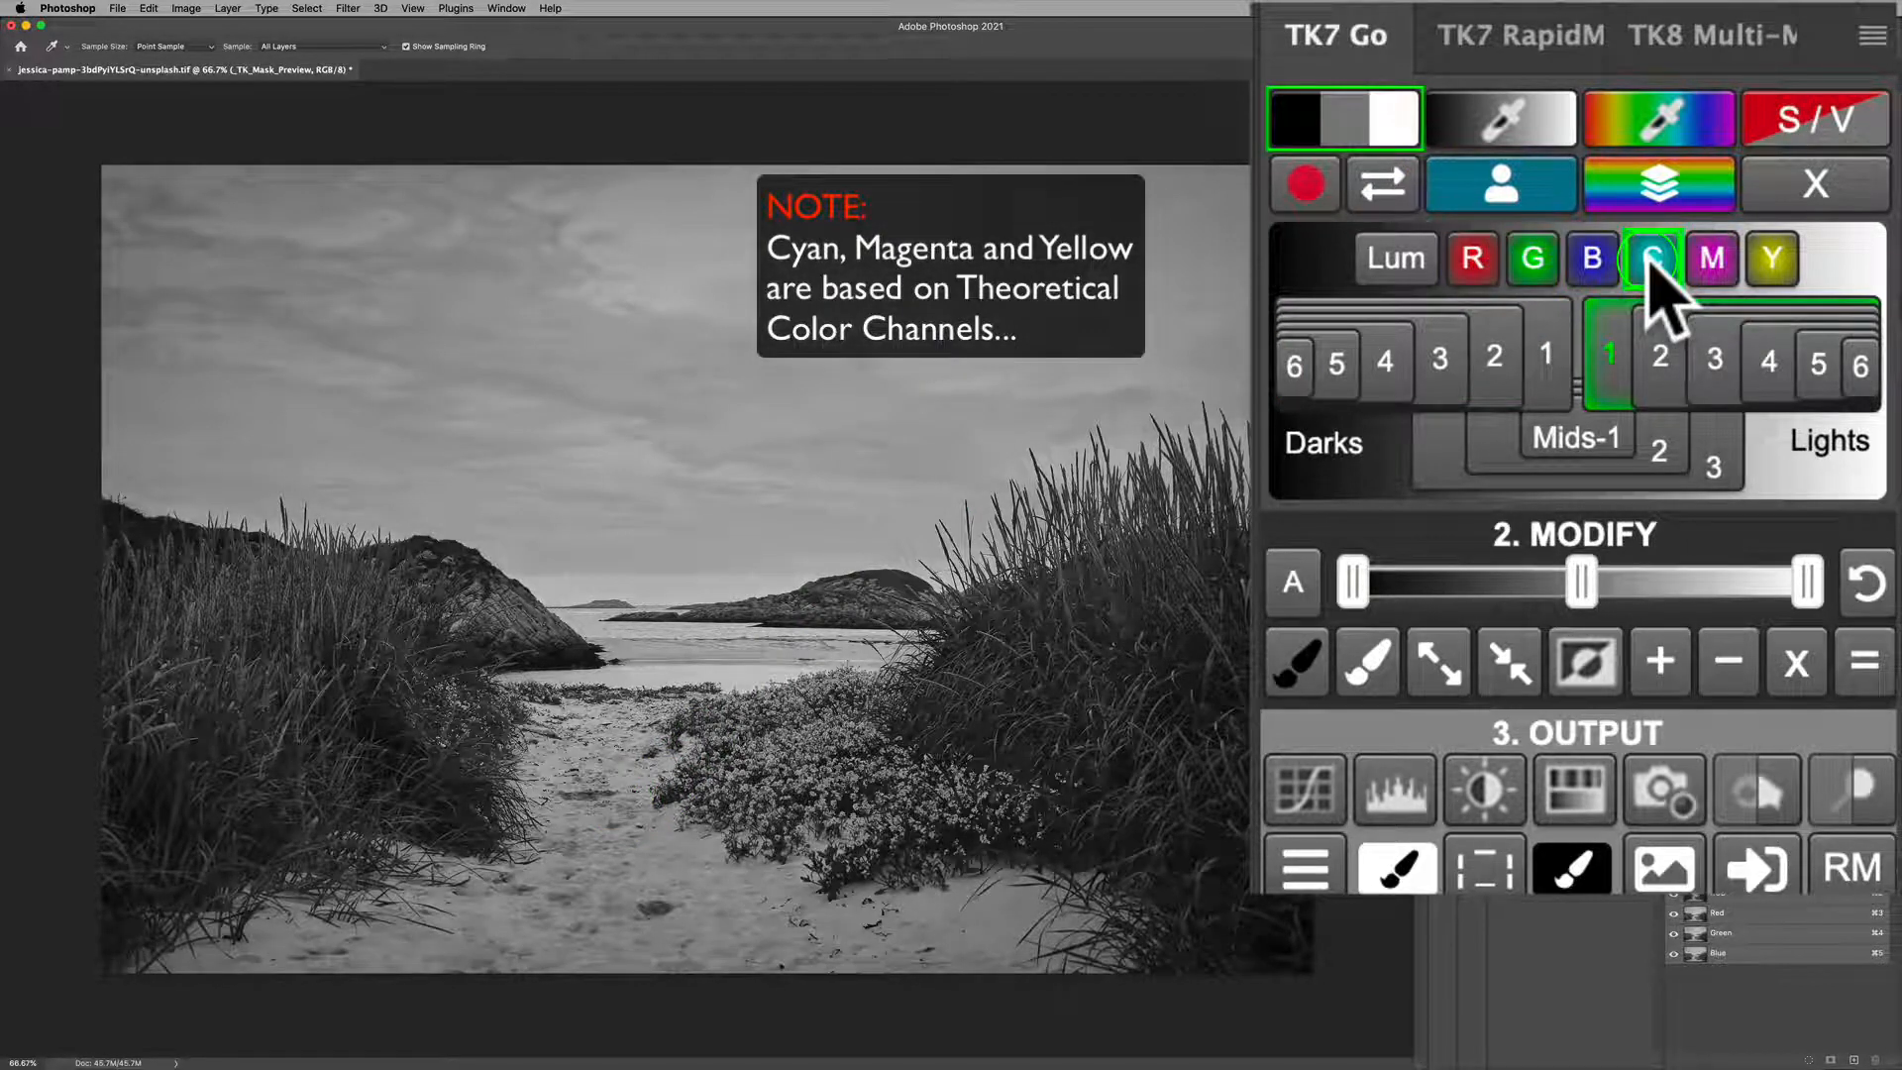
pyautogui.click(1715, 260)
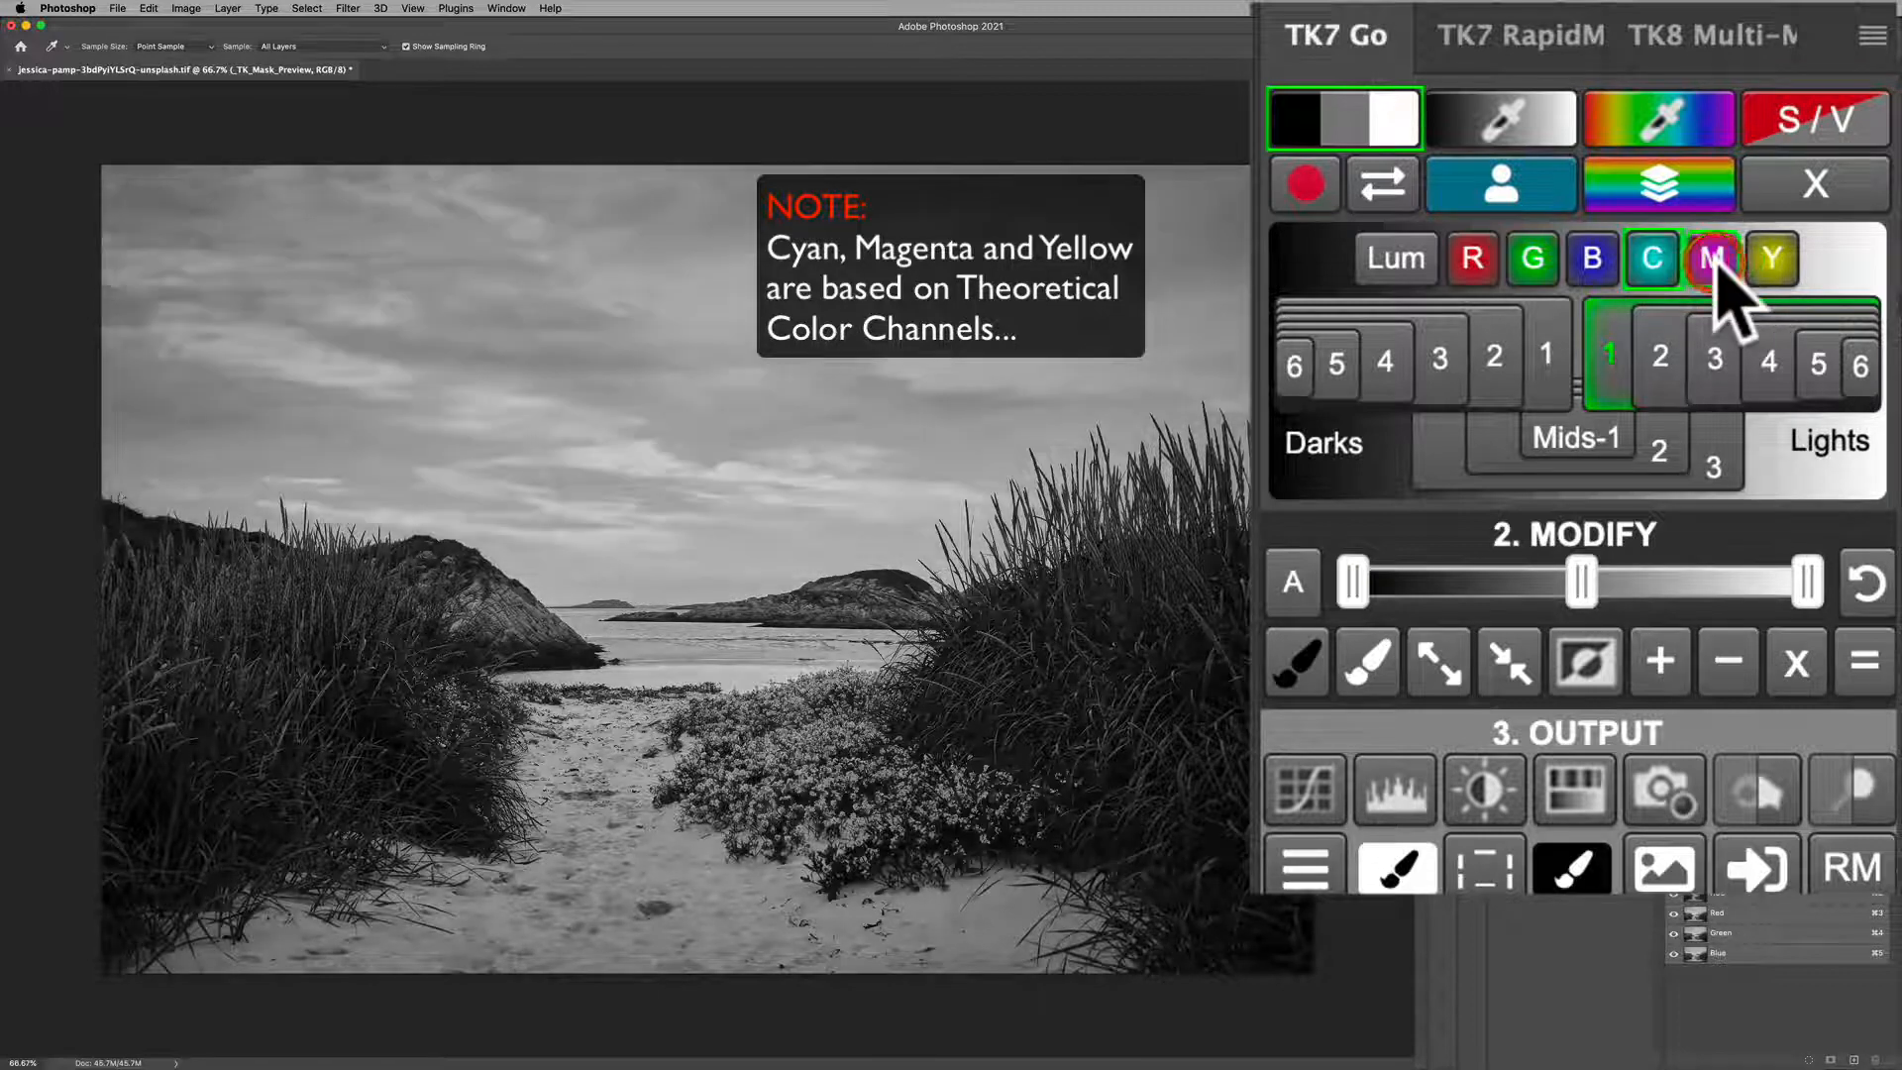
pyautogui.click(1775, 260)
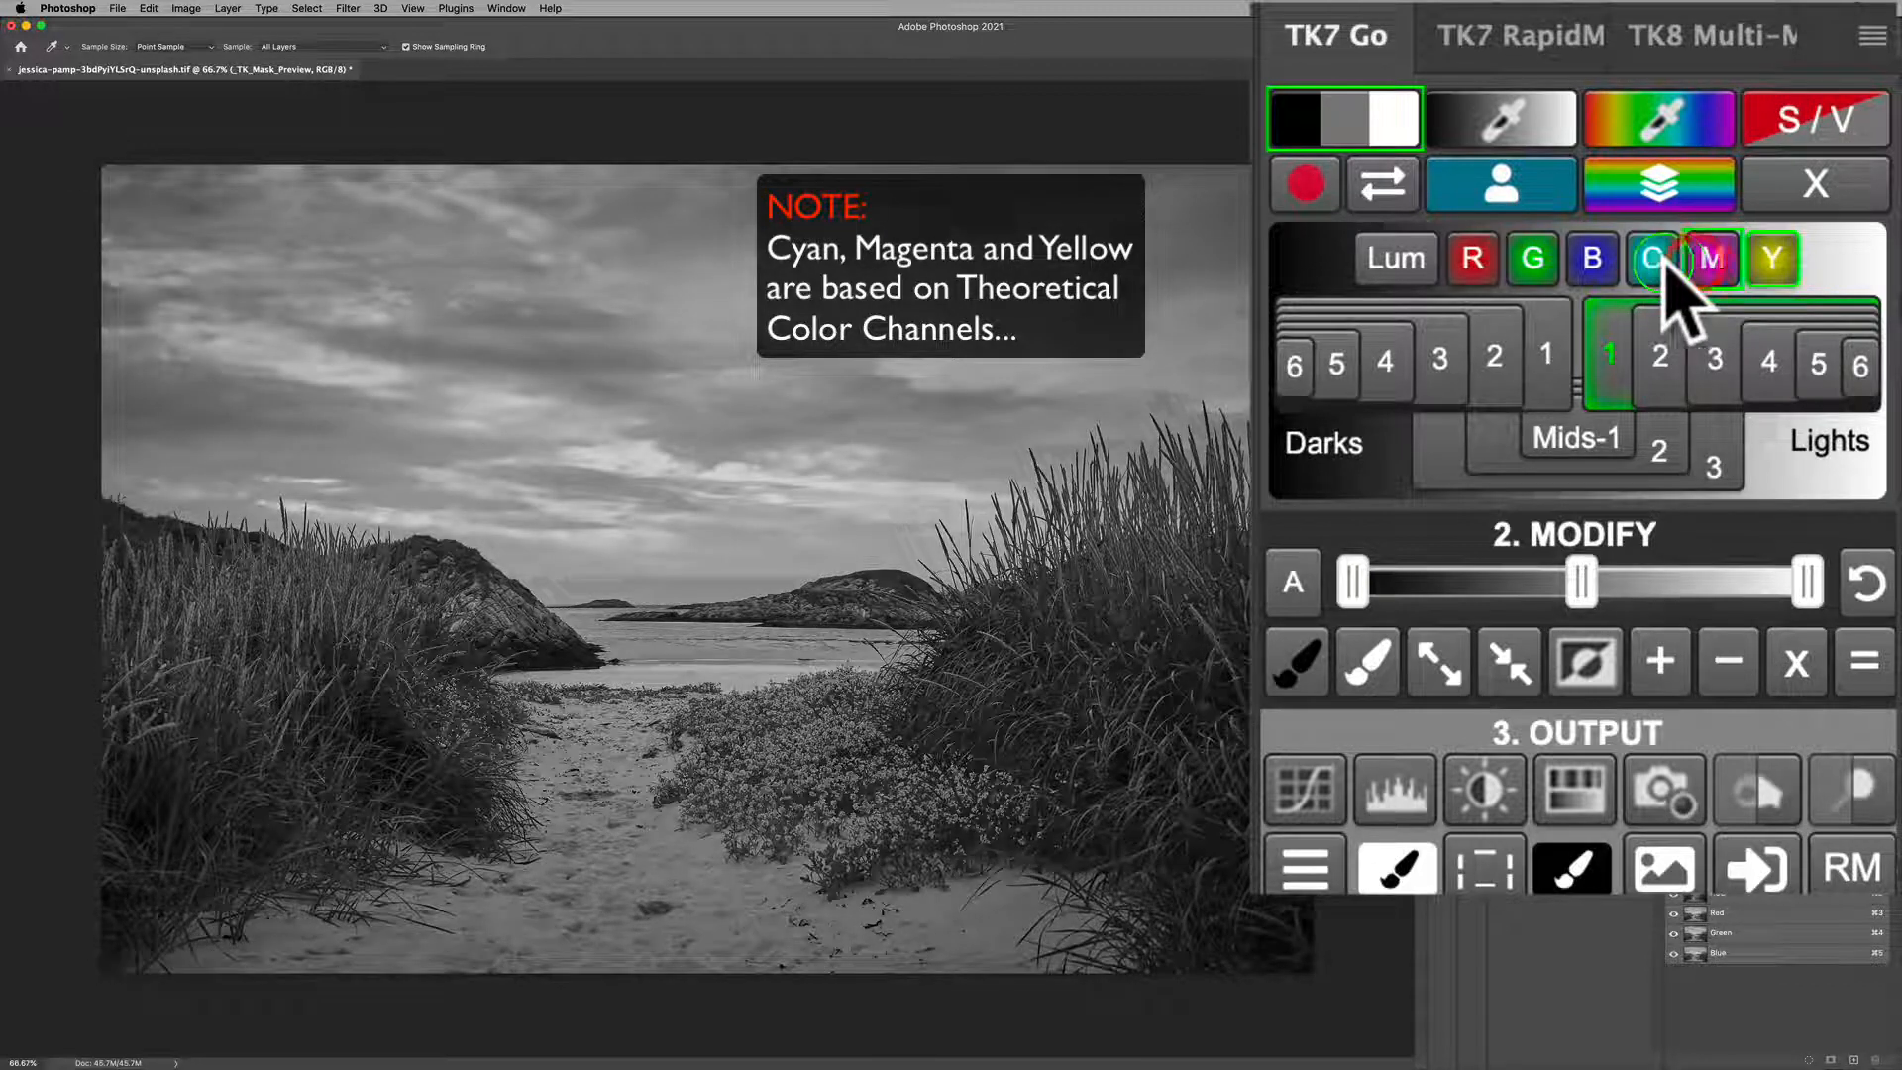
pyautogui.click(1592, 259)
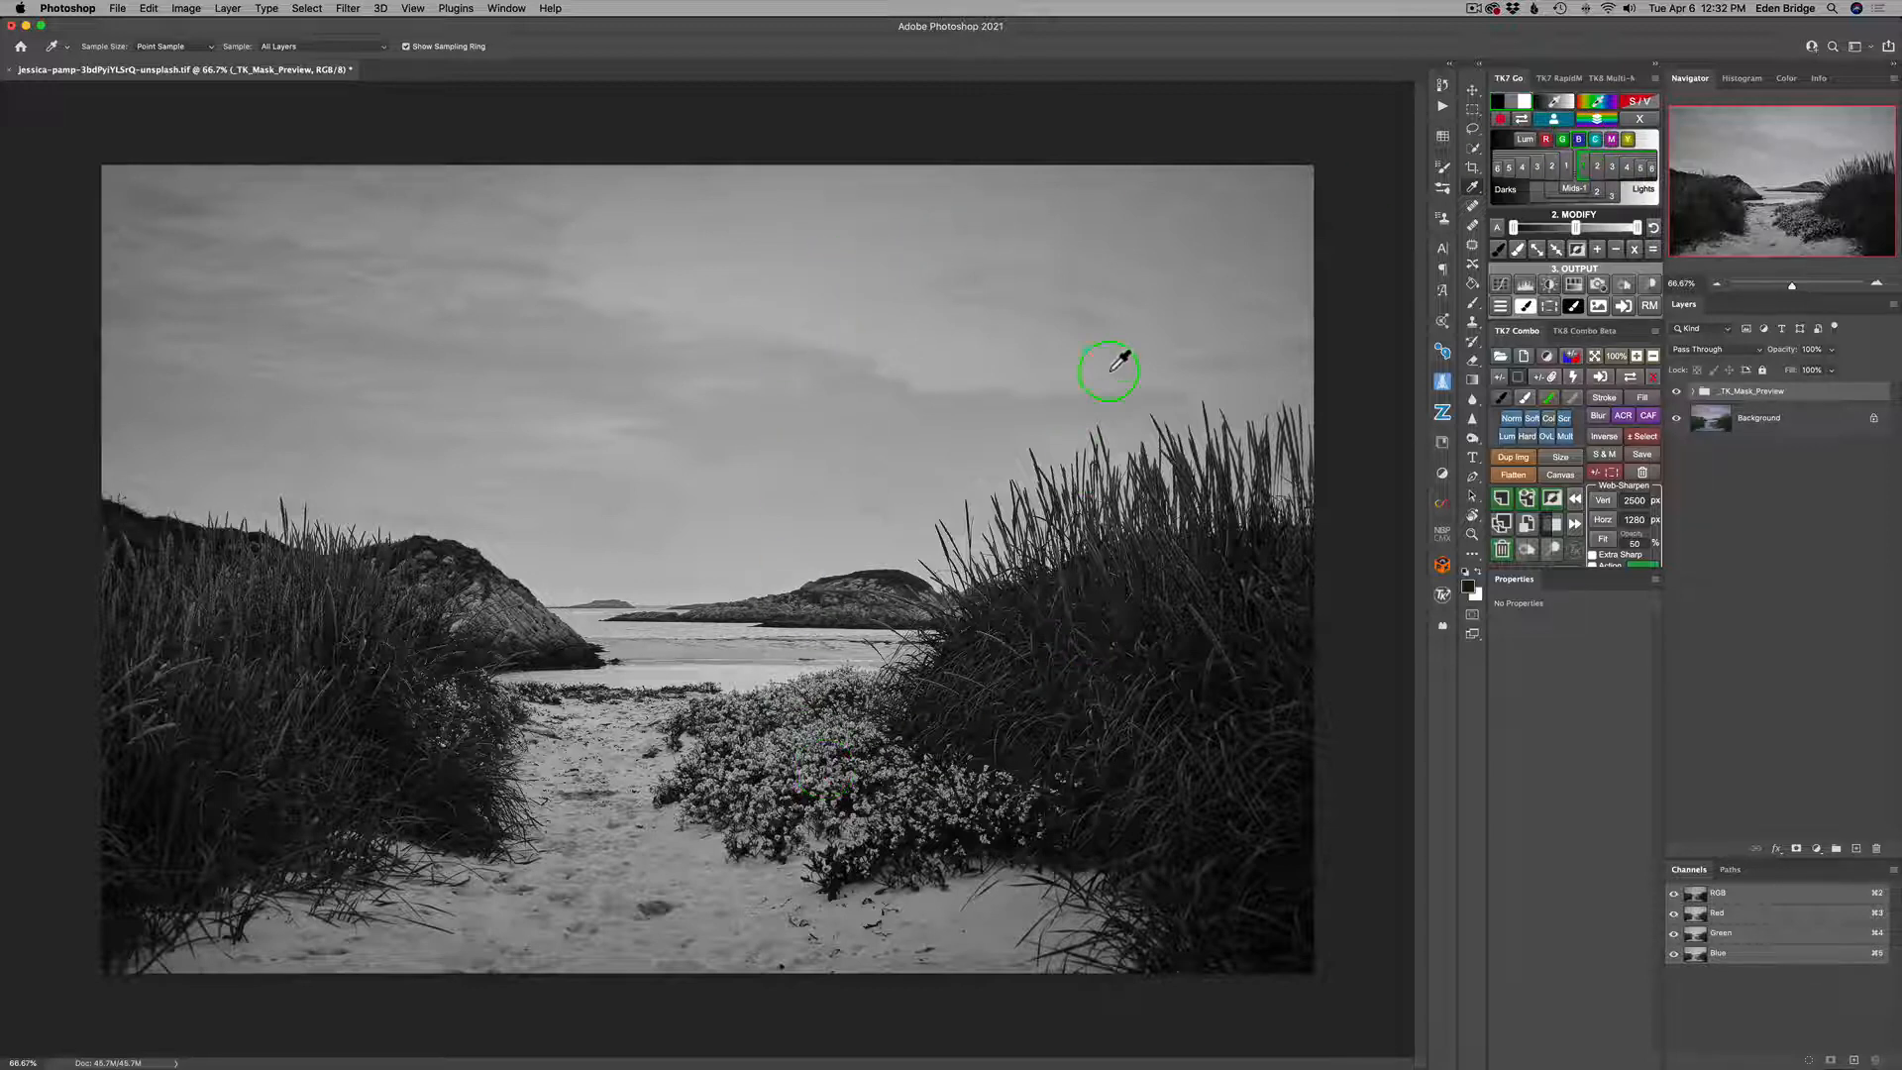
# Inspect the blue channel mask as a red overlay on the image, and return to the grayscale mask view.
pyautogui.click(1502, 120)
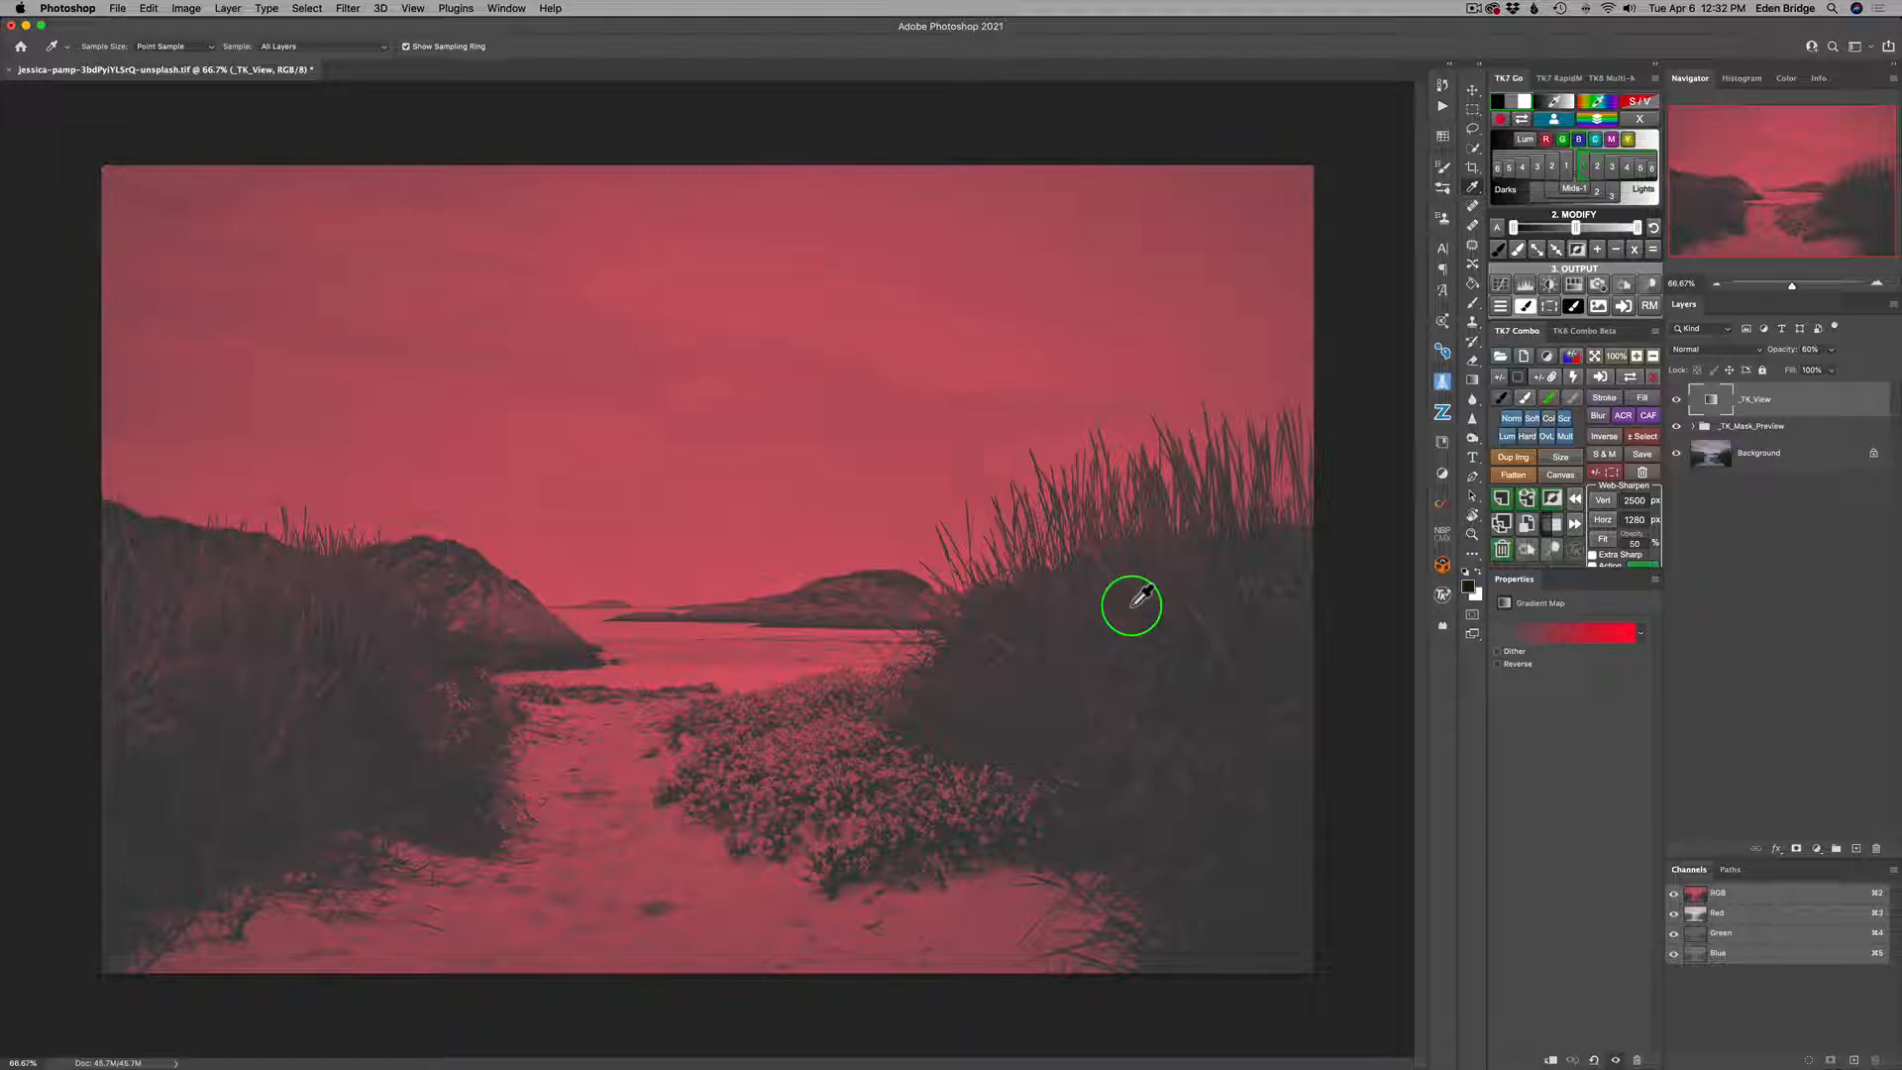
pyautogui.moveTo(1142, 596); pyautogui.dragTo(1502, 126)
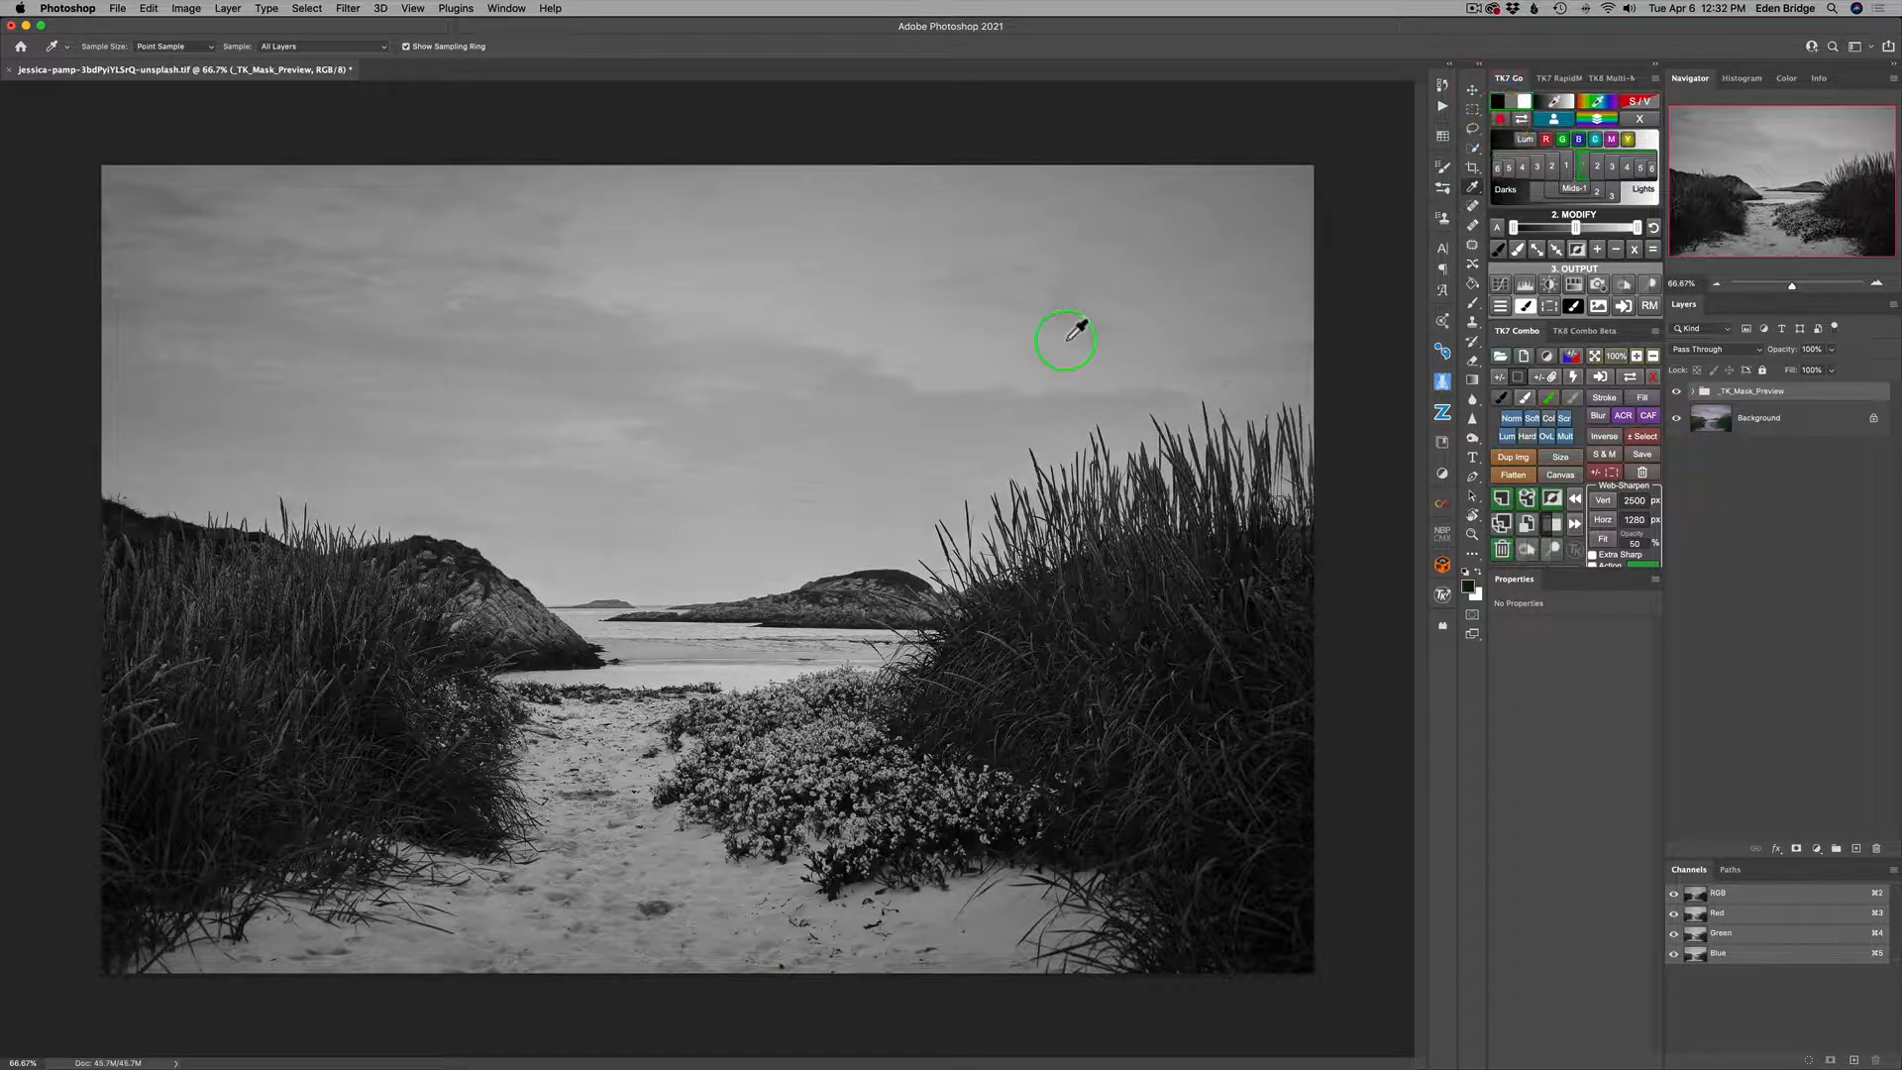
pyautogui.moveTo(1076, 328); pyautogui.dragTo(1497, 141)
# Switch repeatedly between the mask preview and the color photo to compare them, ending on the mask preview.
pyautogui.click(1521, 117)
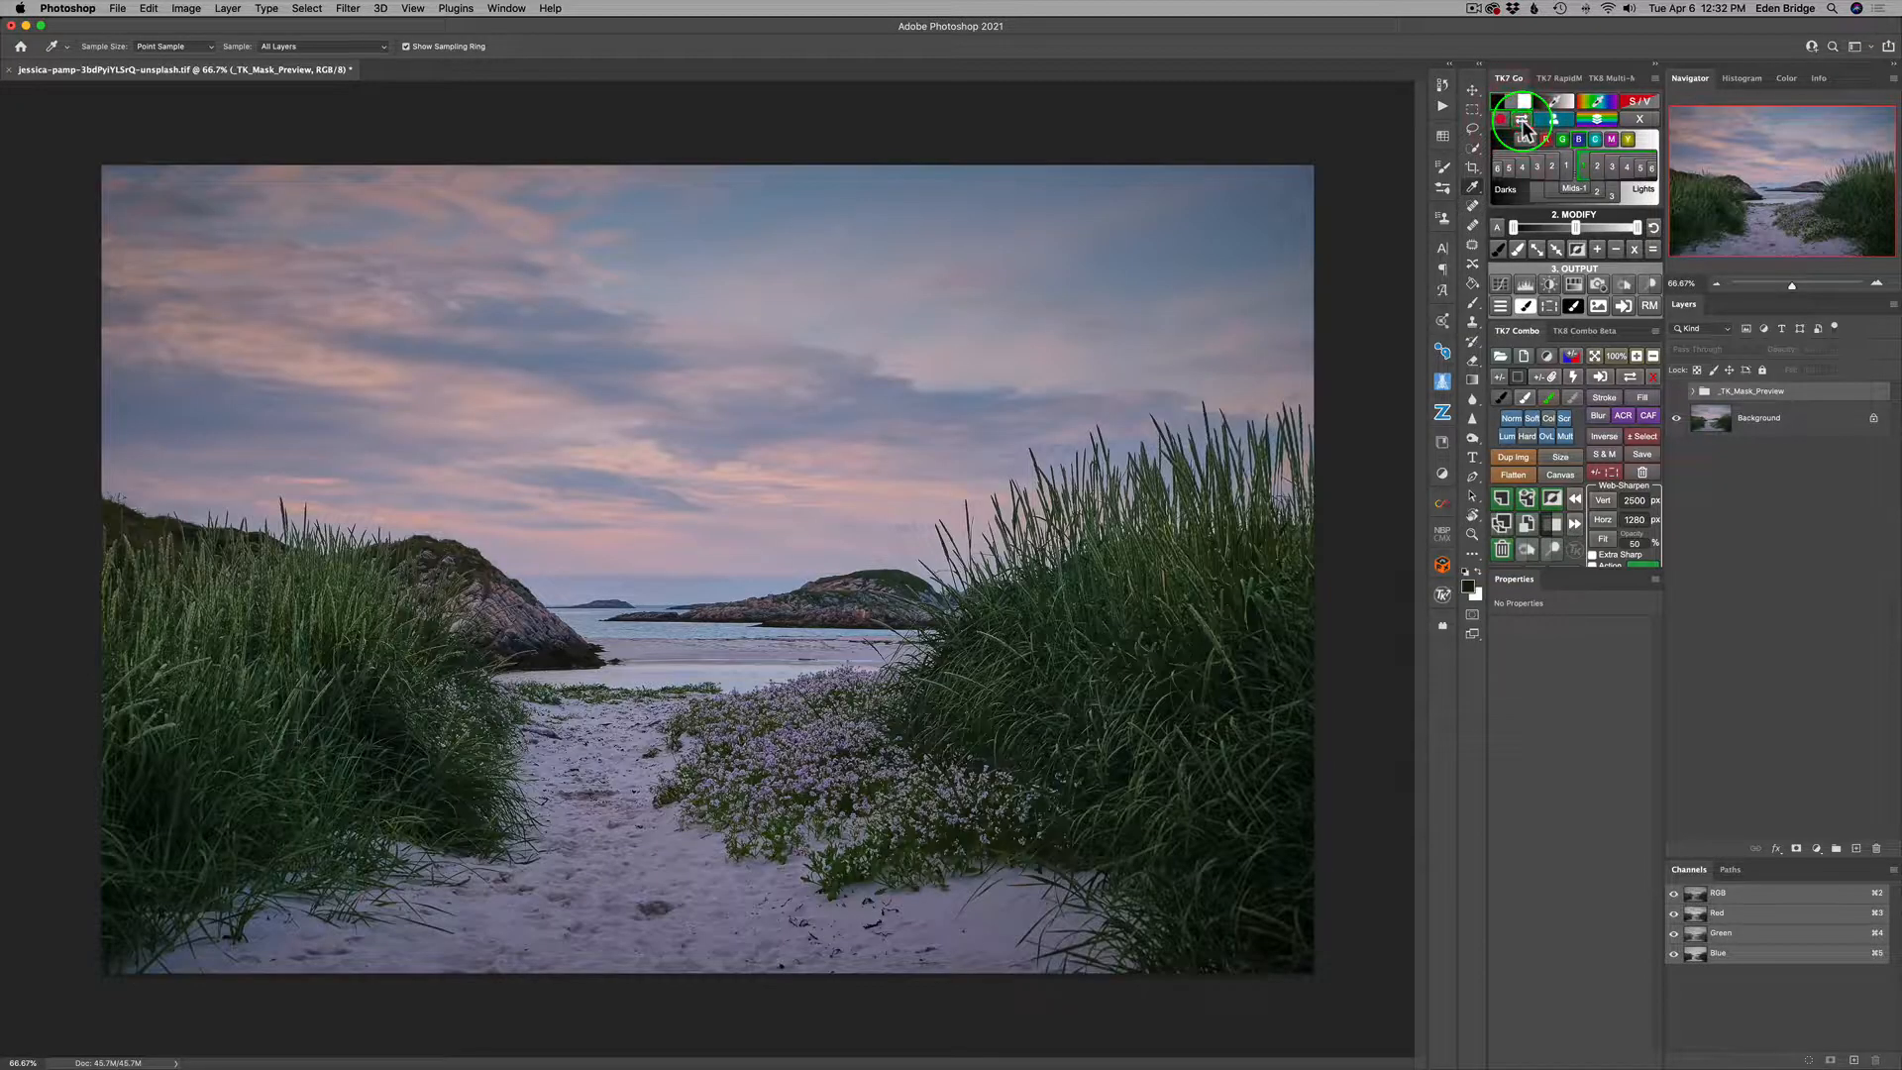
pyautogui.click(1521, 119)
pyautogui.click(1522, 119)
pyautogui.click(1521, 119)
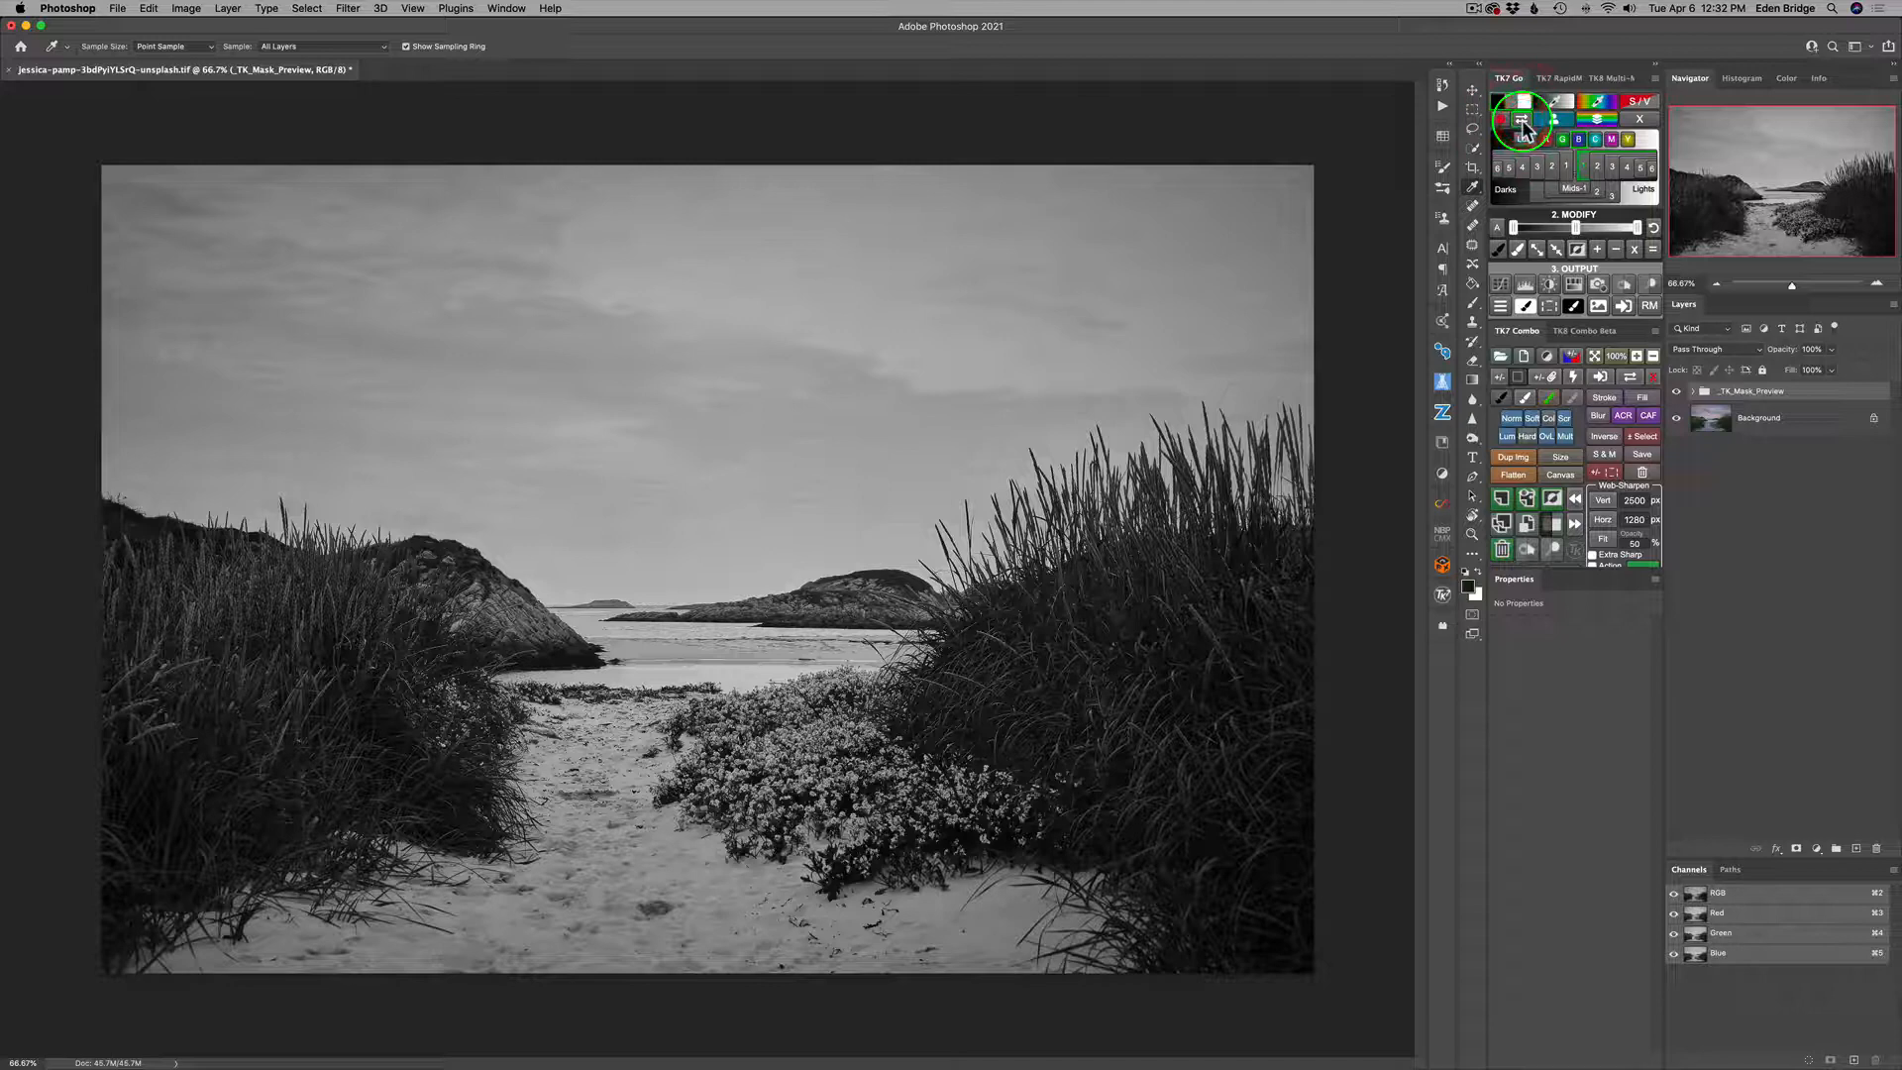
pyautogui.click(1521, 119)
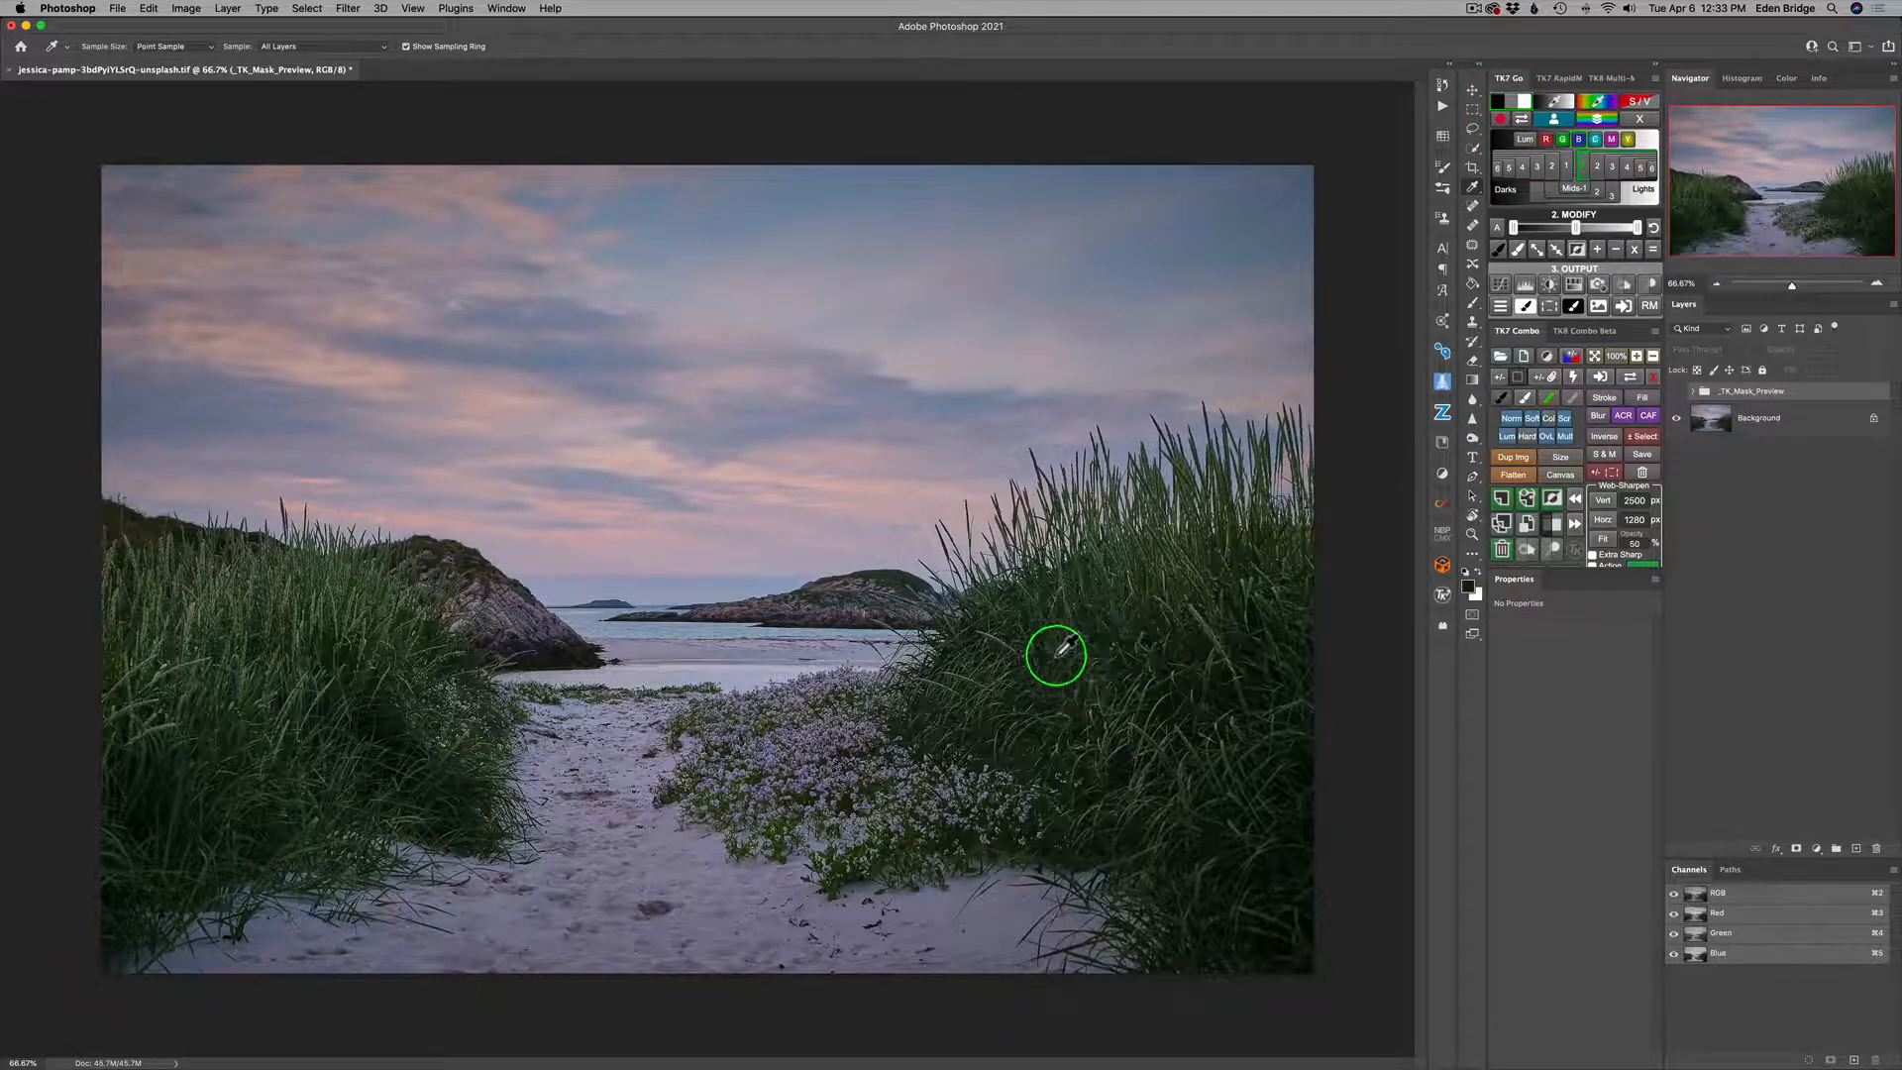
pyautogui.click(1522, 116)
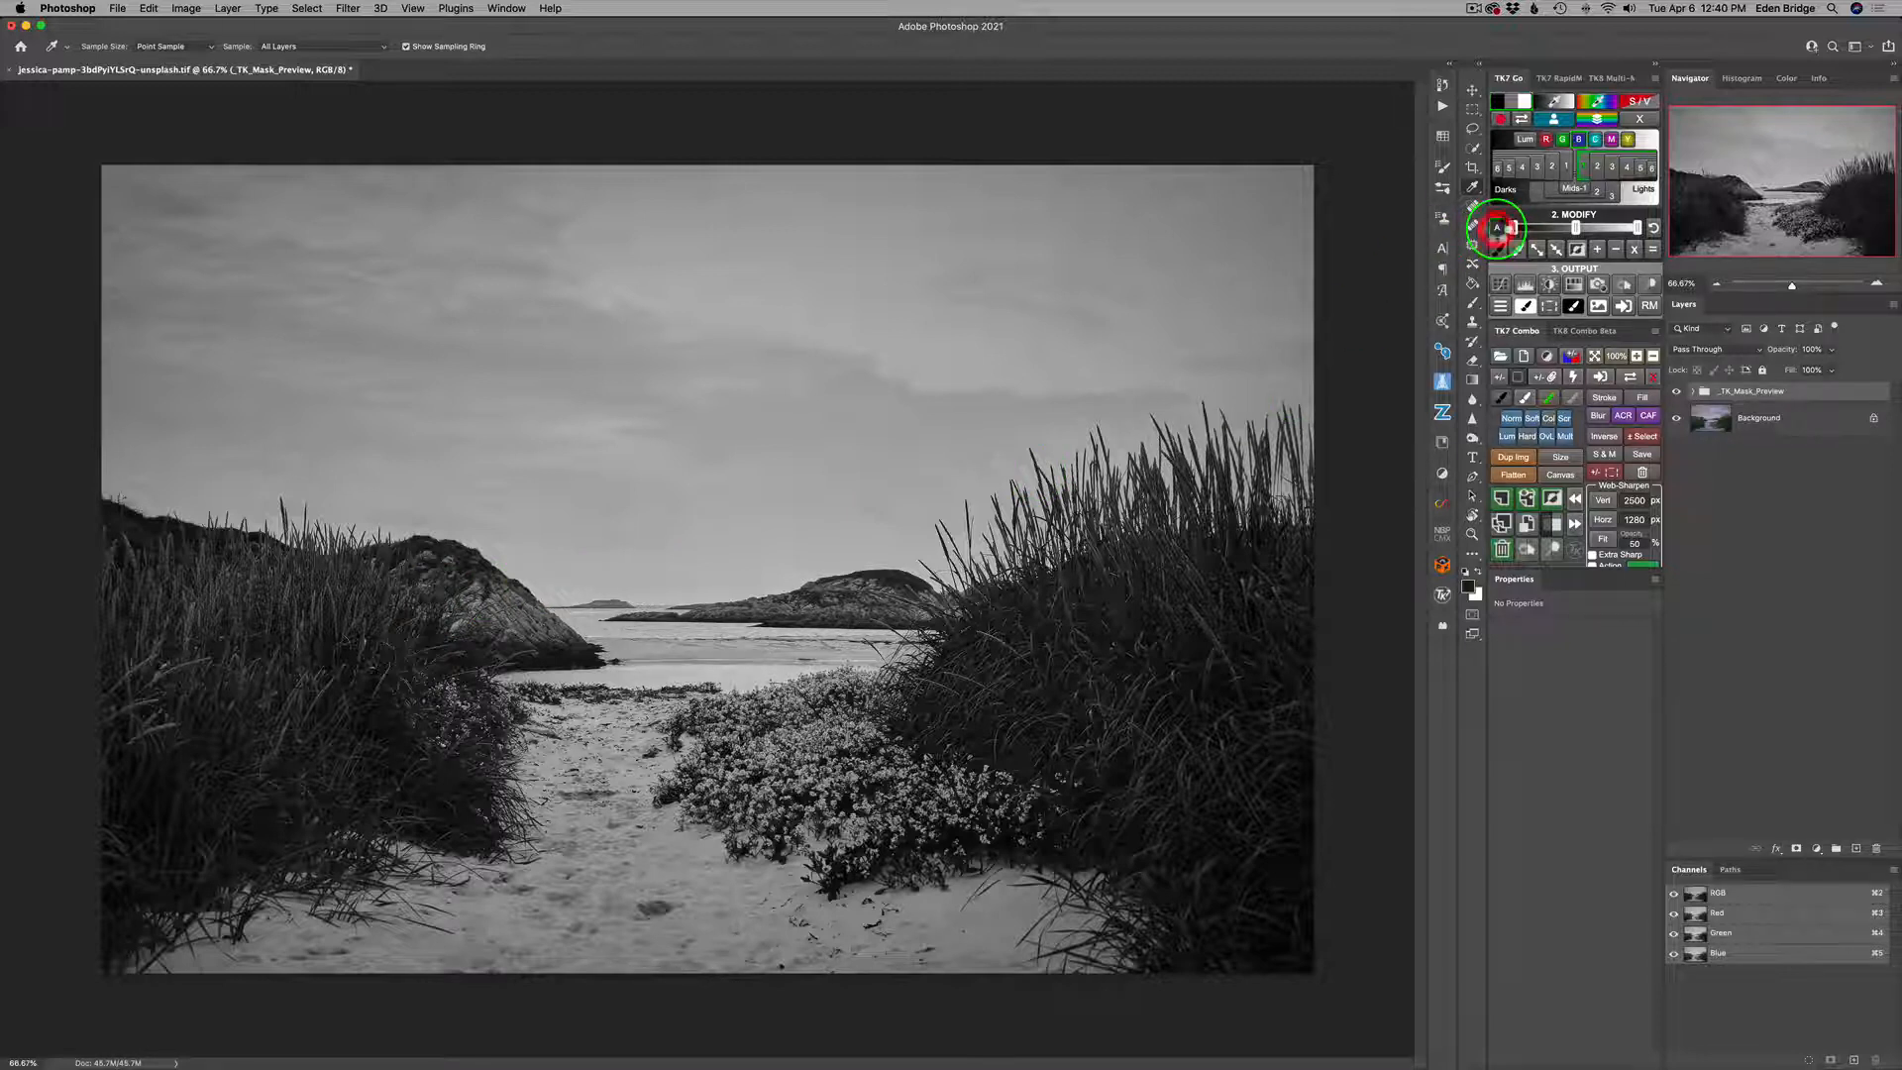
# Increase the mask's contrast by lowering its white point, raising its black point and brightening its midtones to separate sky from land.
pyautogui.click(1497, 229)
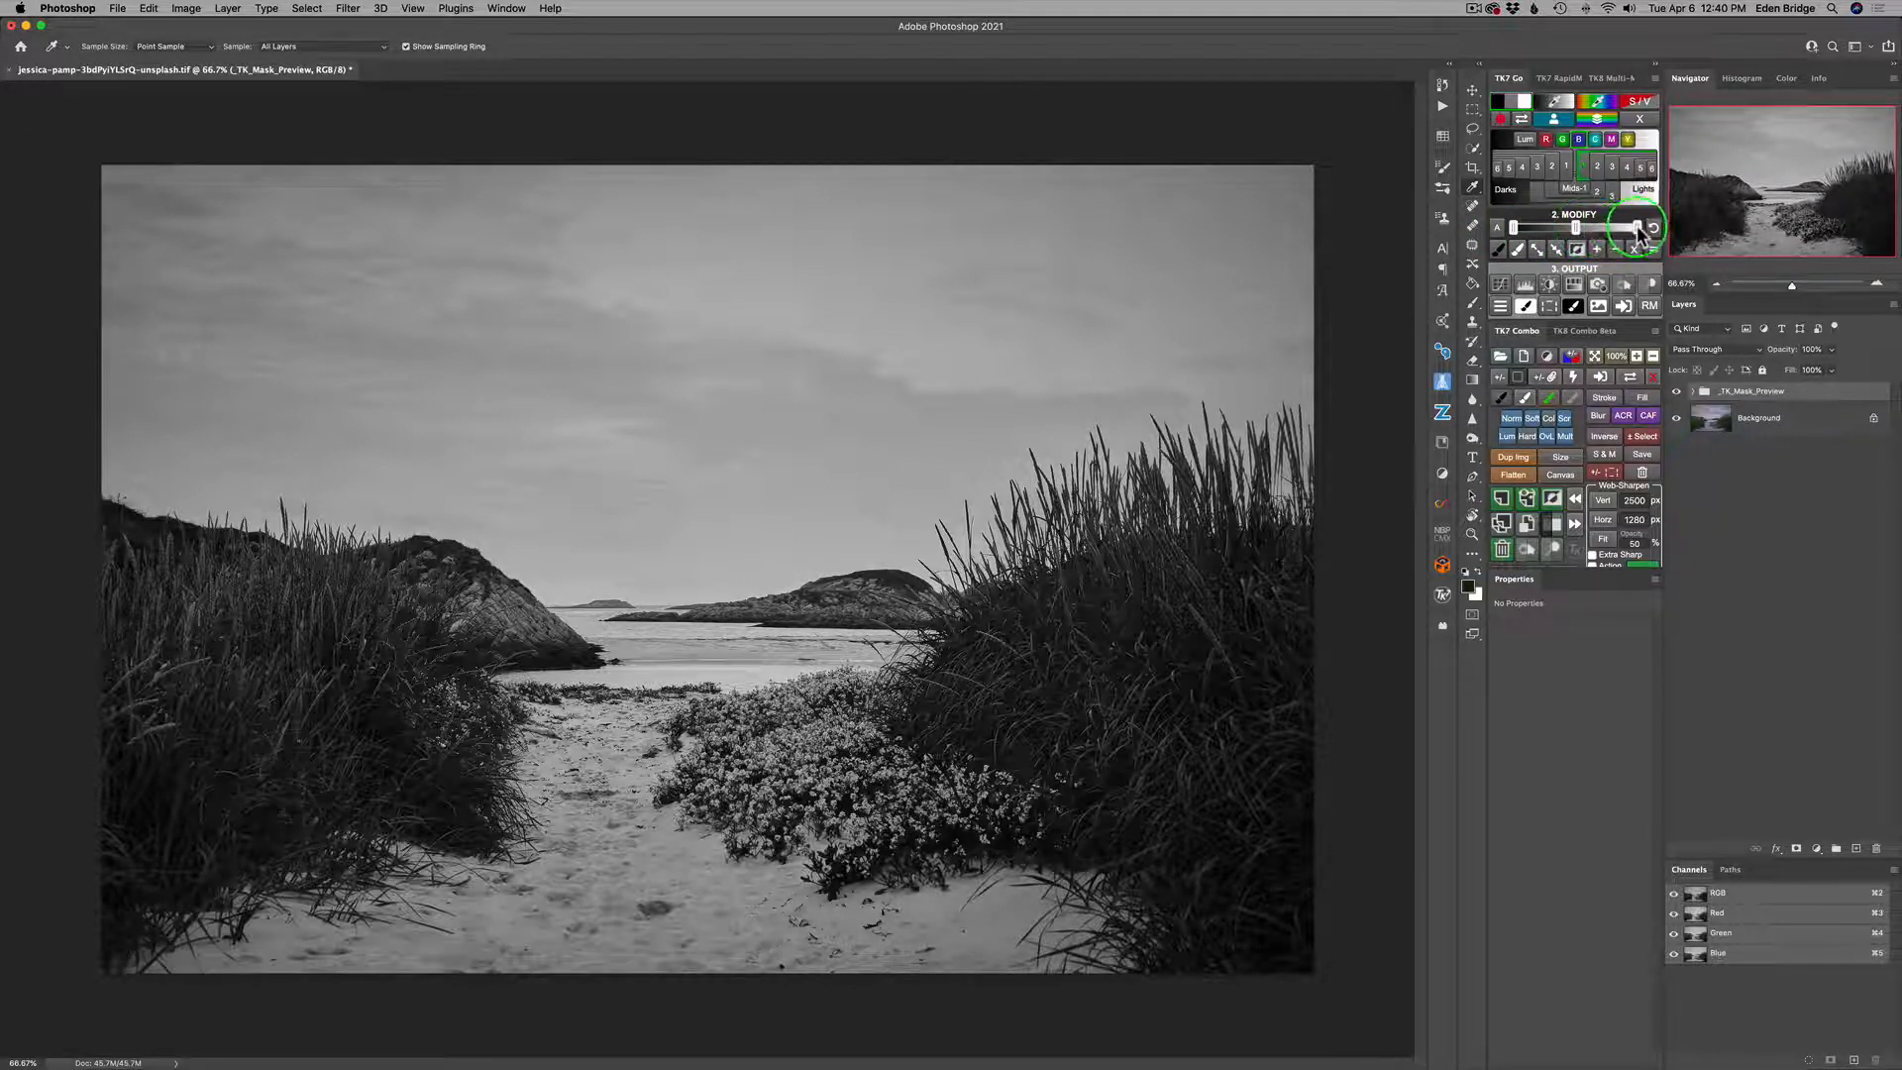
pyautogui.moveTo(1634, 228); pyautogui.dragTo(1610, 234)
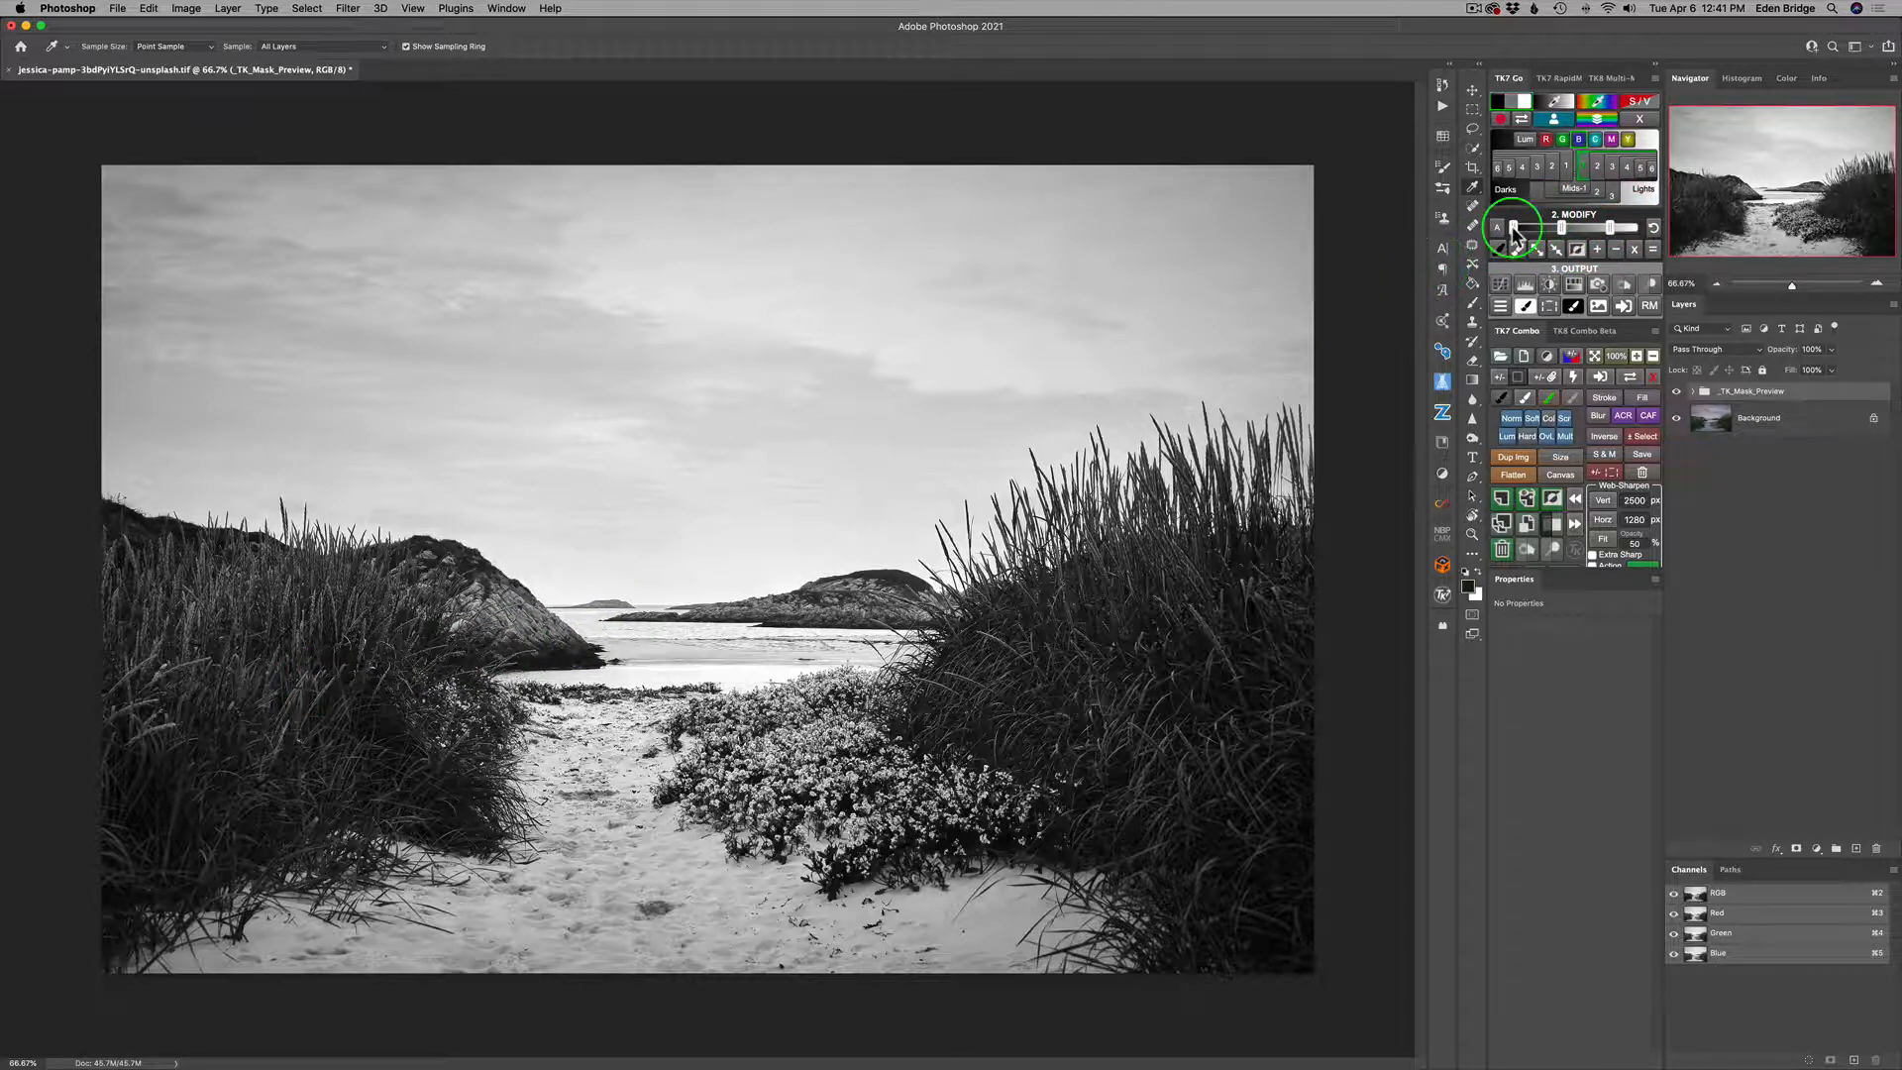
pyautogui.moveTo(1513, 228); pyautogui.dragTo(1548, 233)
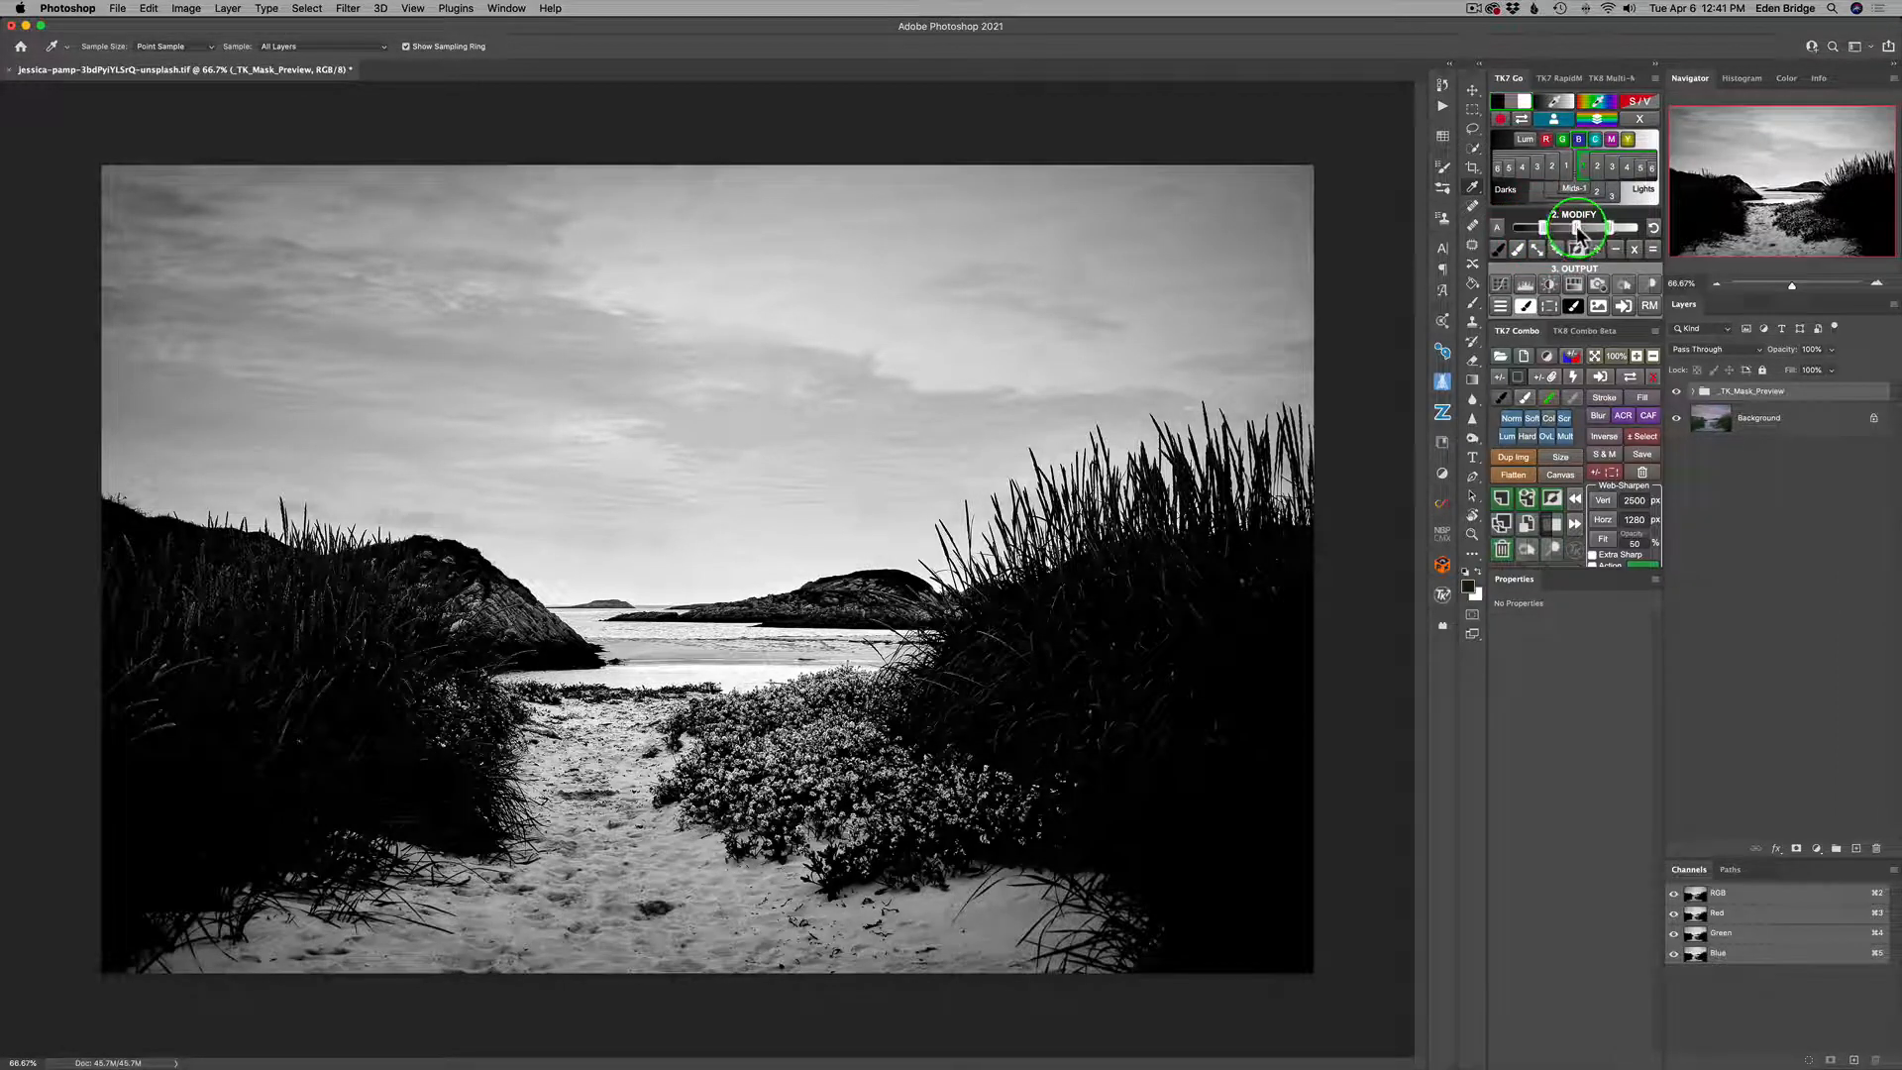
pyautogui.moveTo(1576, 231); pyautogui.dragTo(1563, 230)
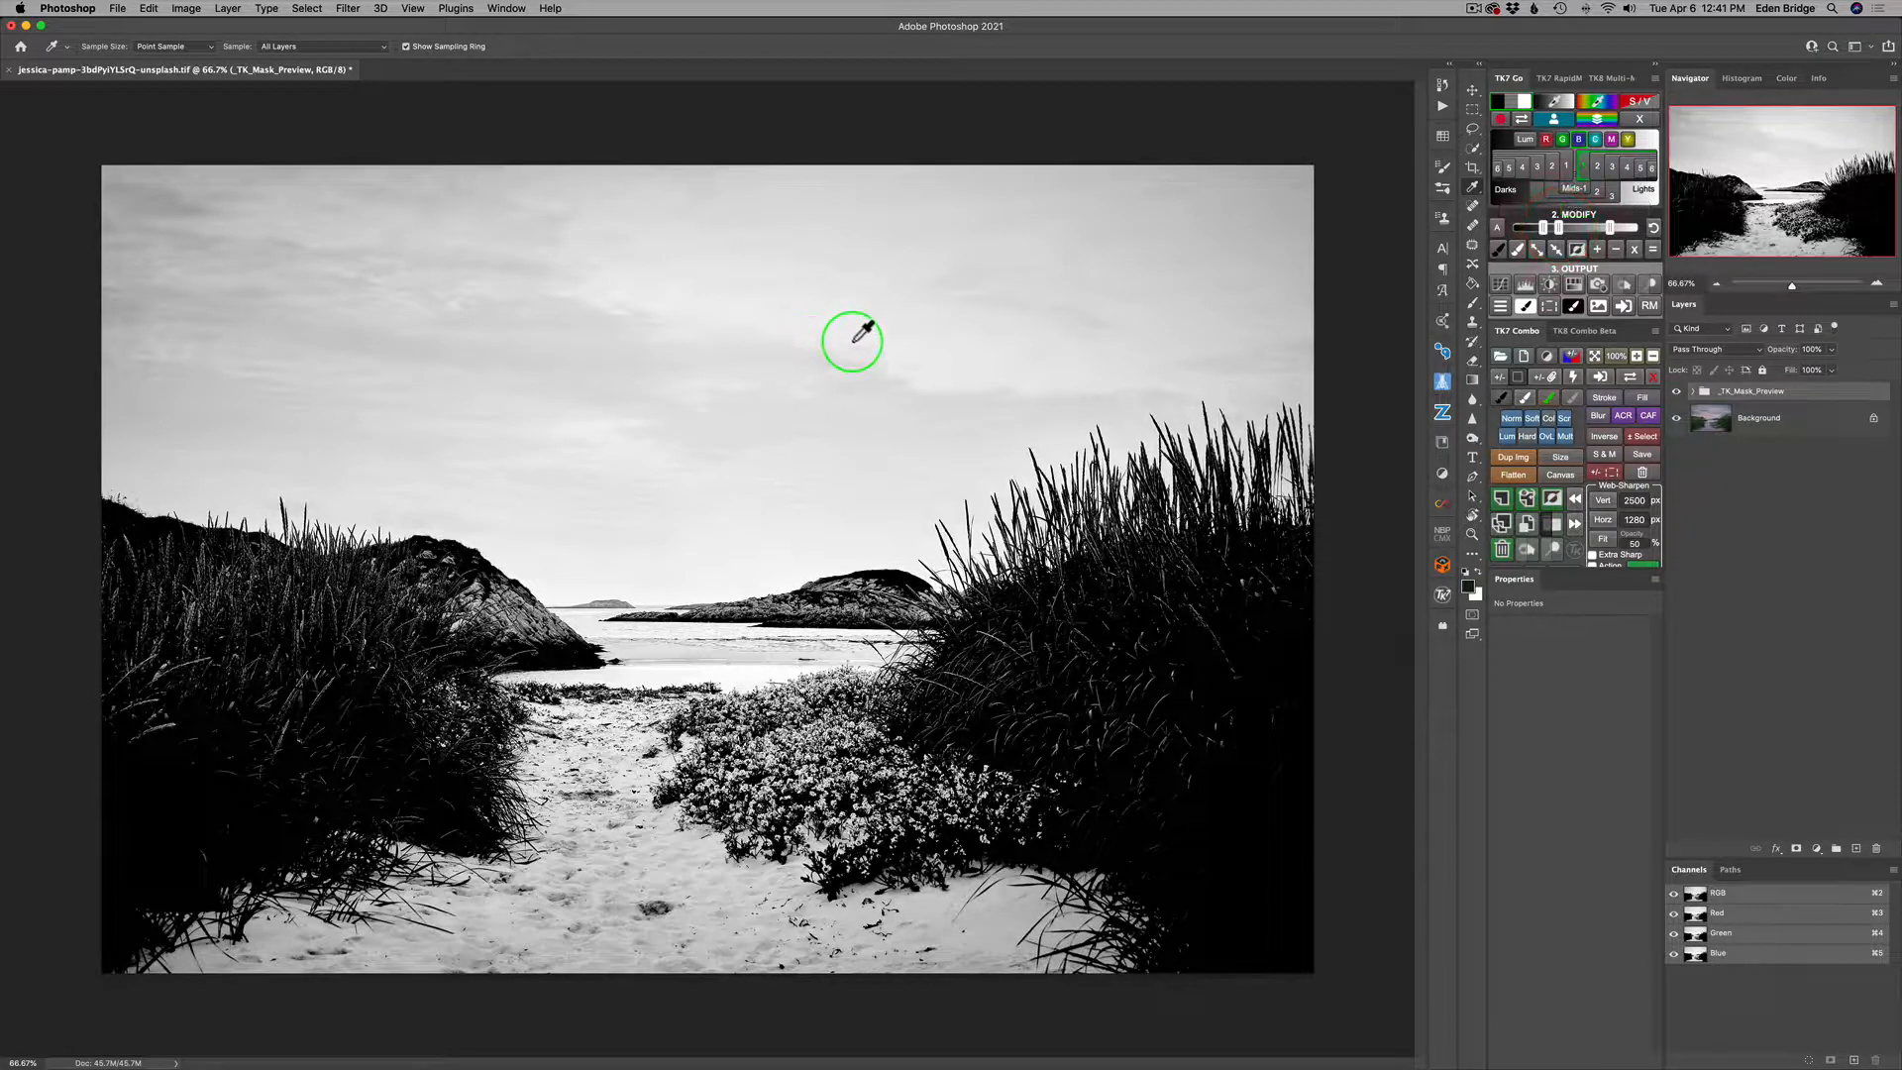
pyautogui.click(1575, 249)
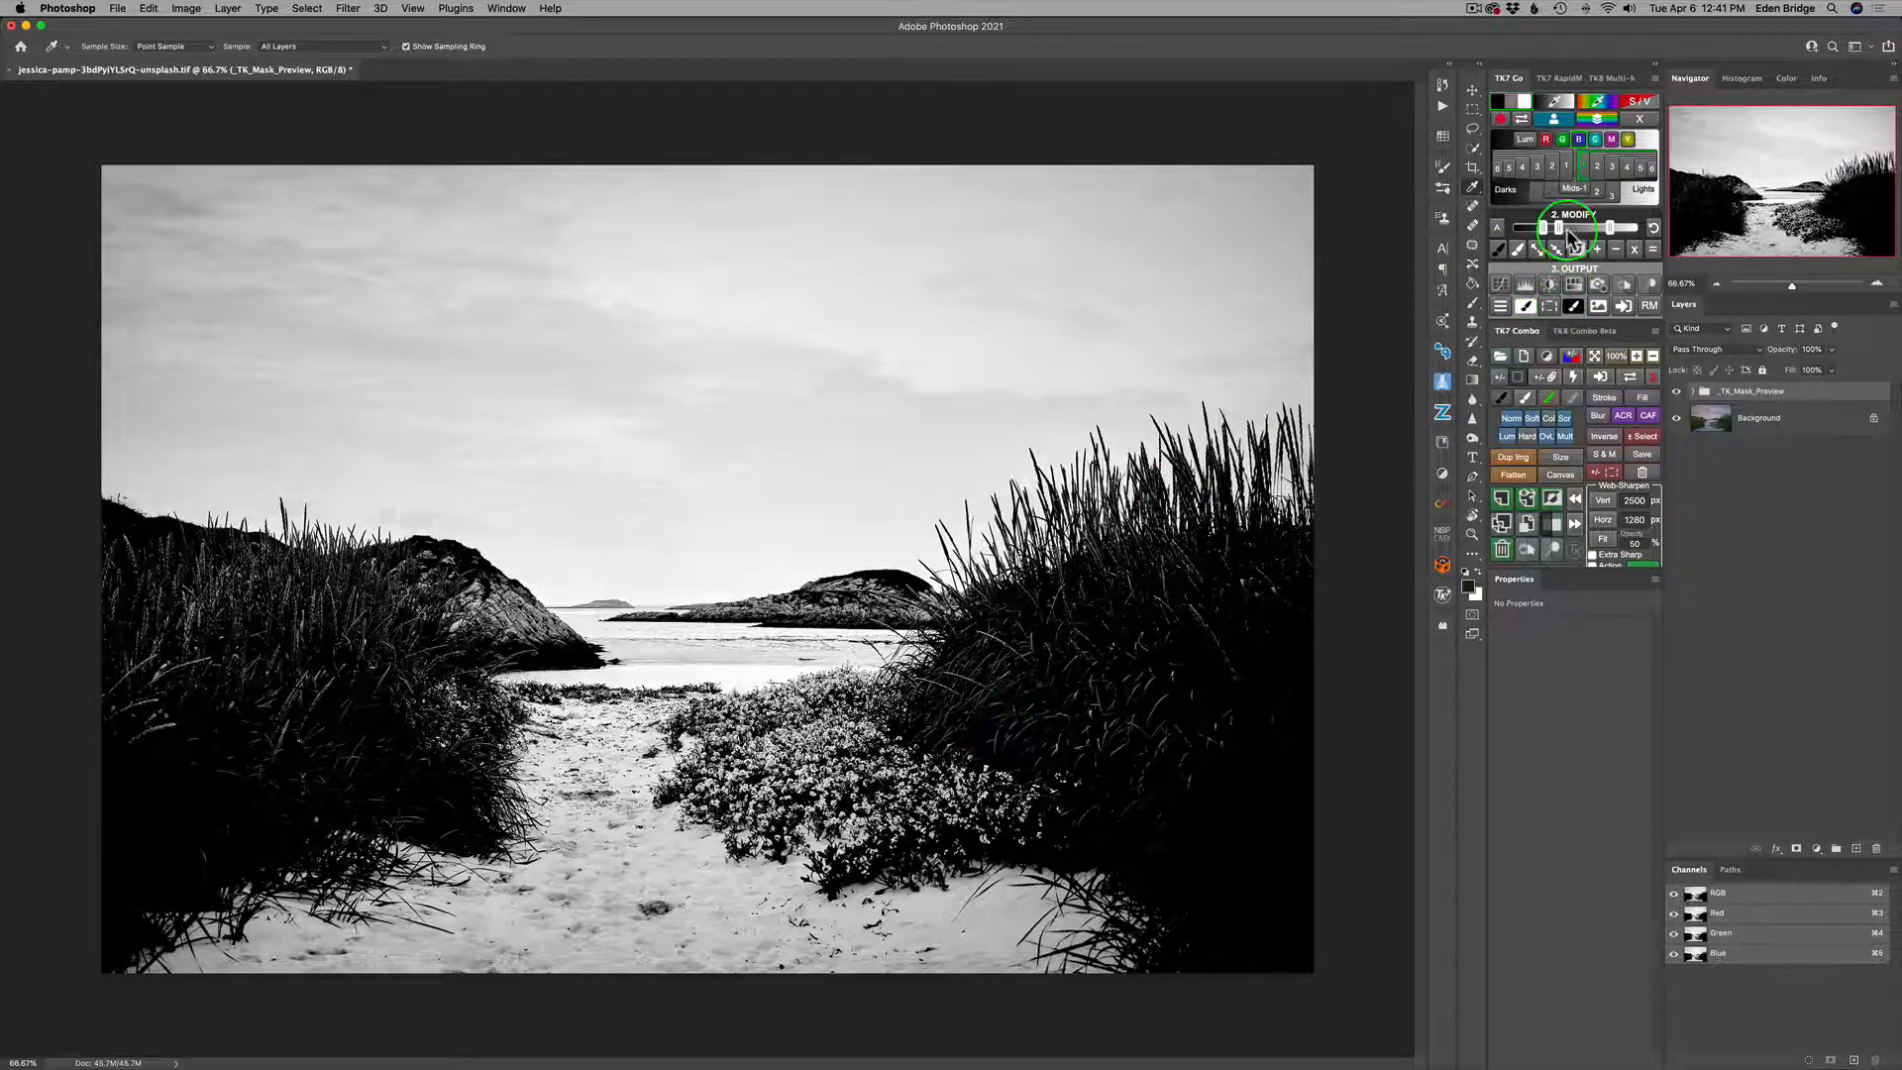
pyautogui.moveTo(1545, 229)
pyautogui.moveTo(1547, 231); pyautogui.dragTo(1551, 238)
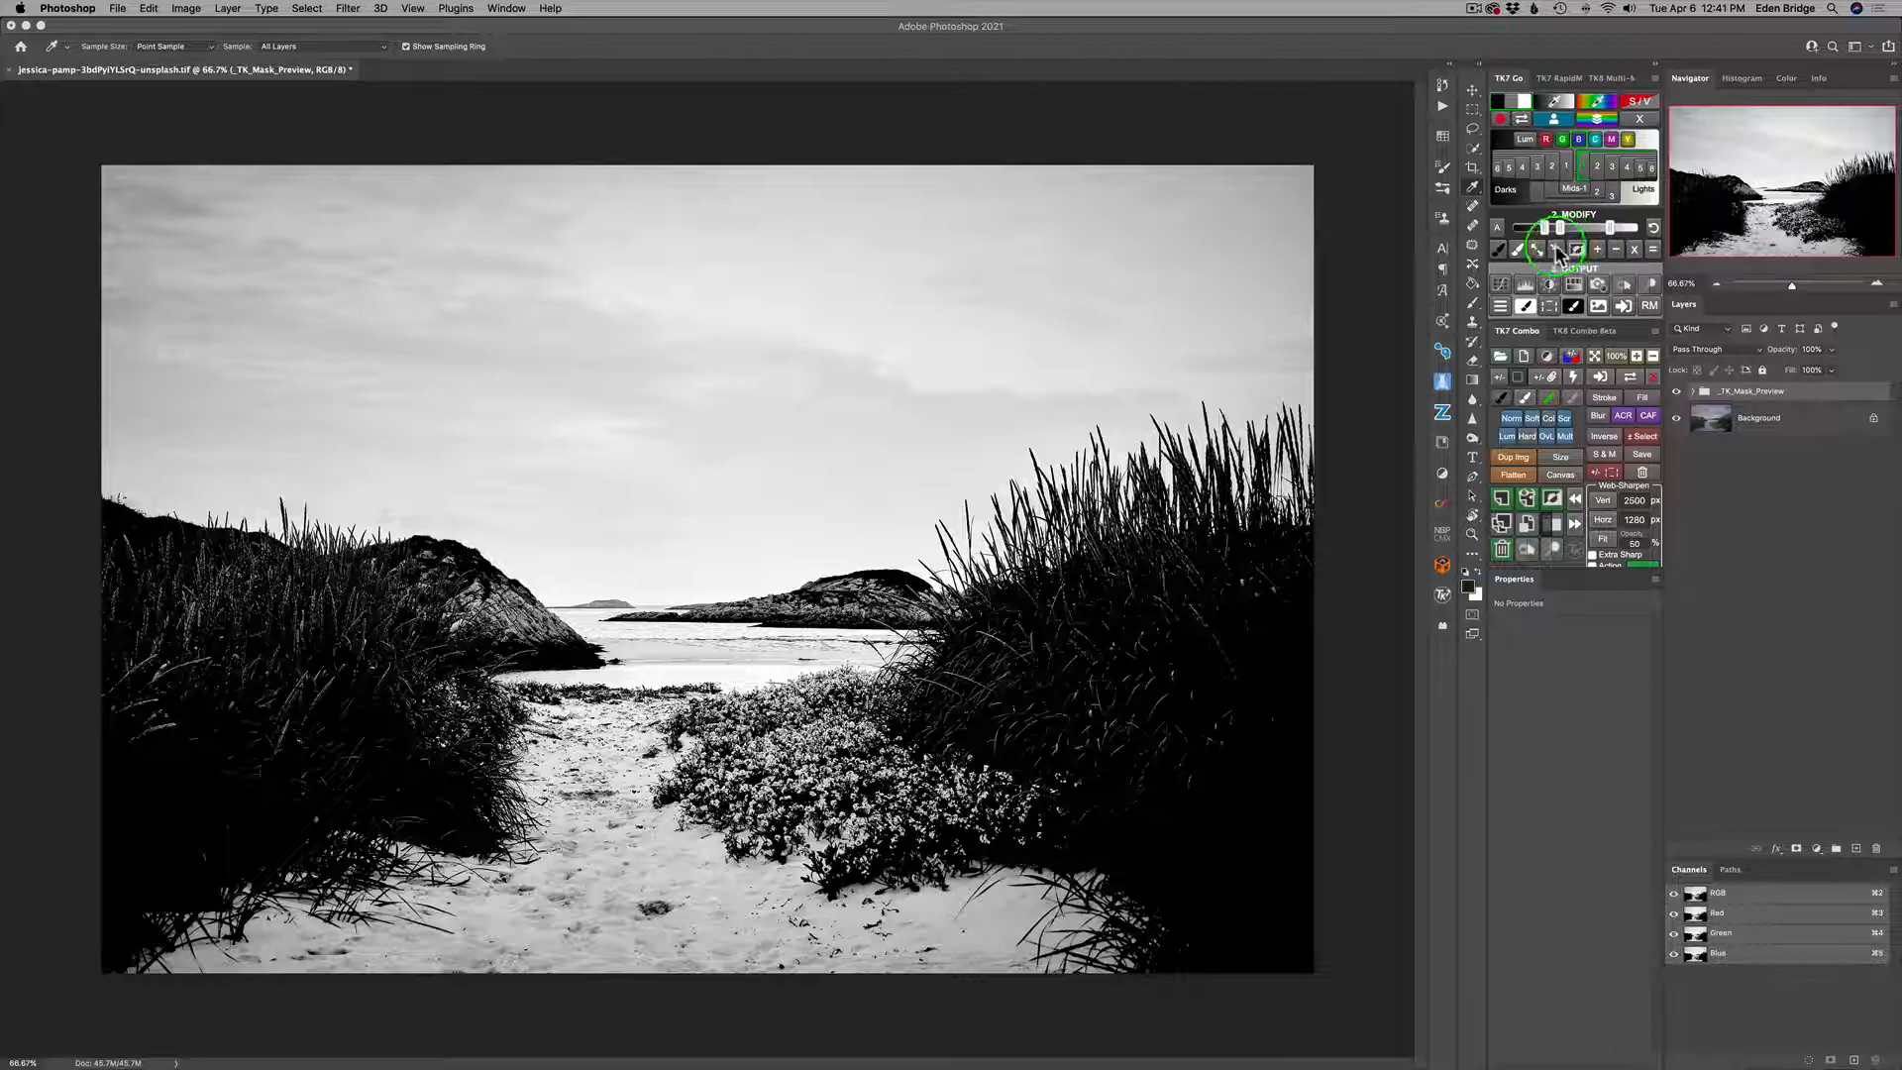
# Paint black over the beach, water, grasses and hills on the mask so that only the sky stays selected.
pyautogui.click(1500, 255)
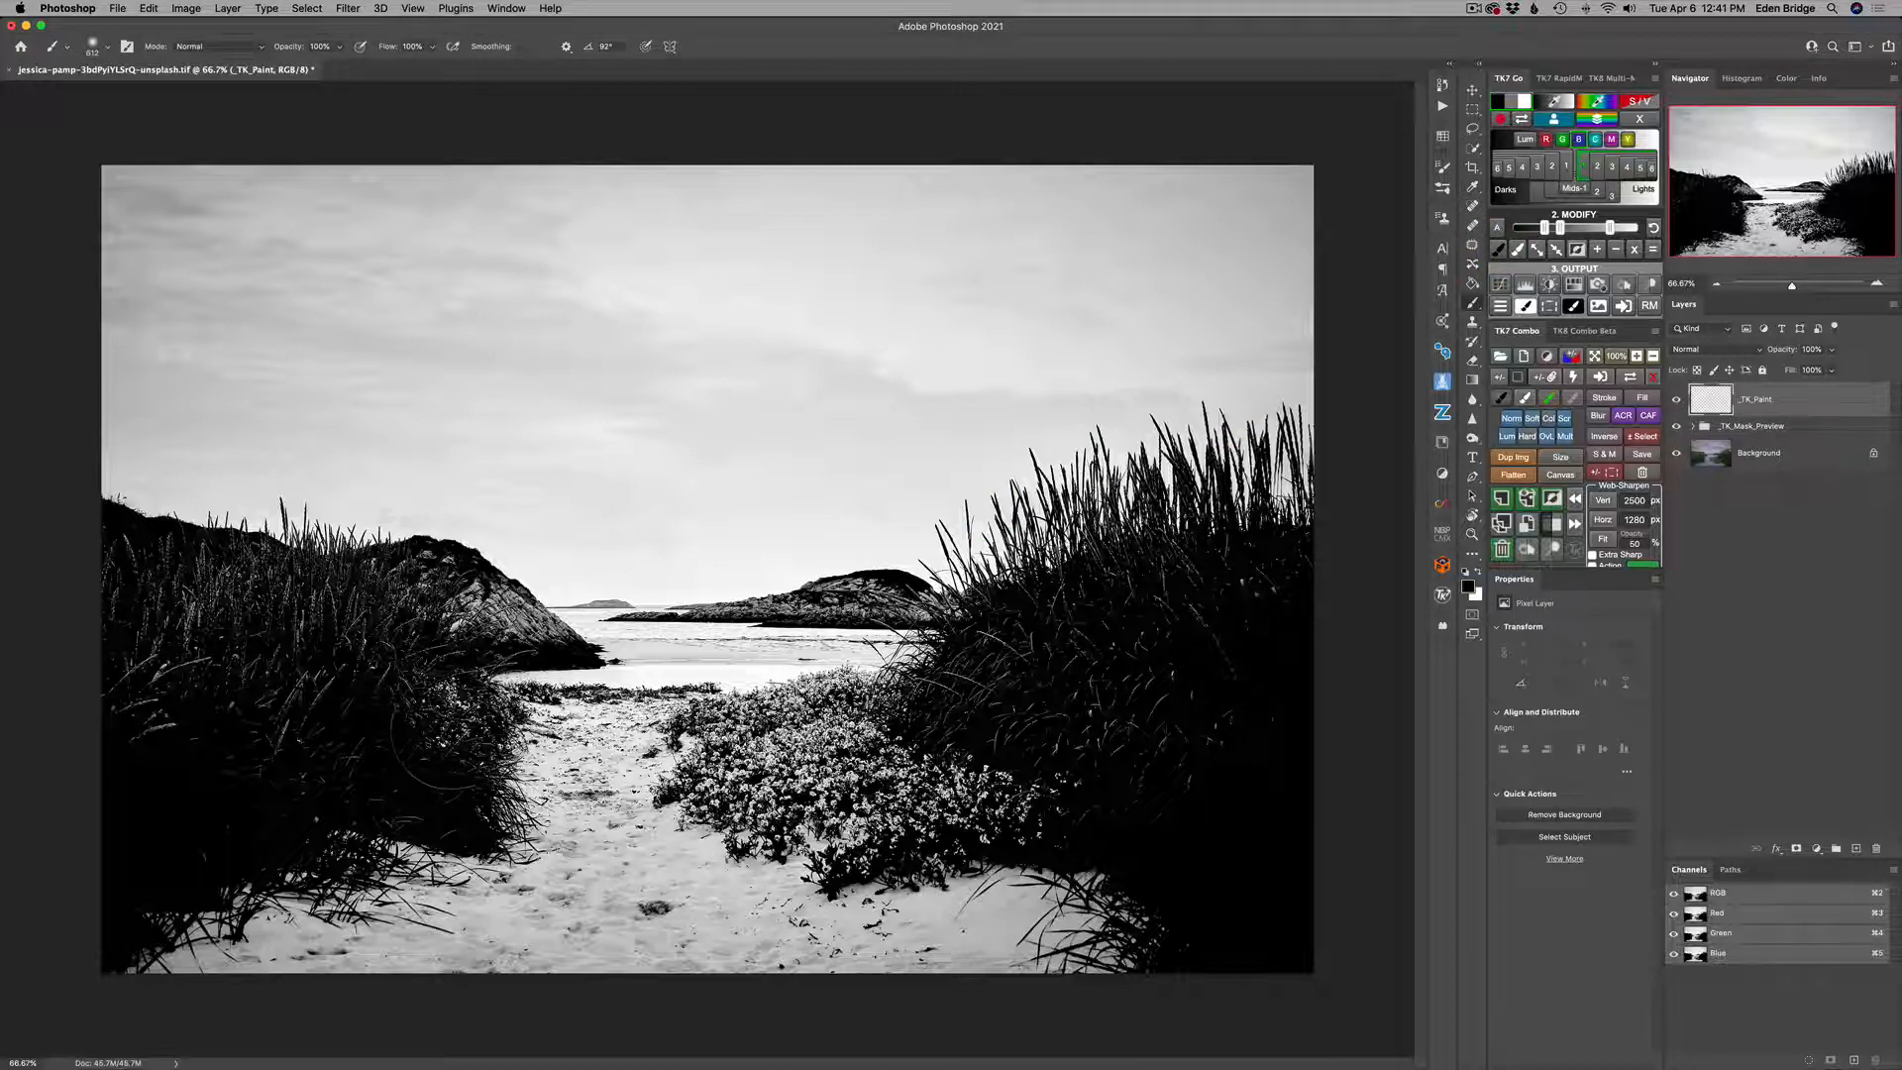
pyautogui.moveTo(404, 759); pyautogui.dragTo(478, 761)
pyautogui.moveTo(100, 1001); pyautogui.dragTo(713, 991)
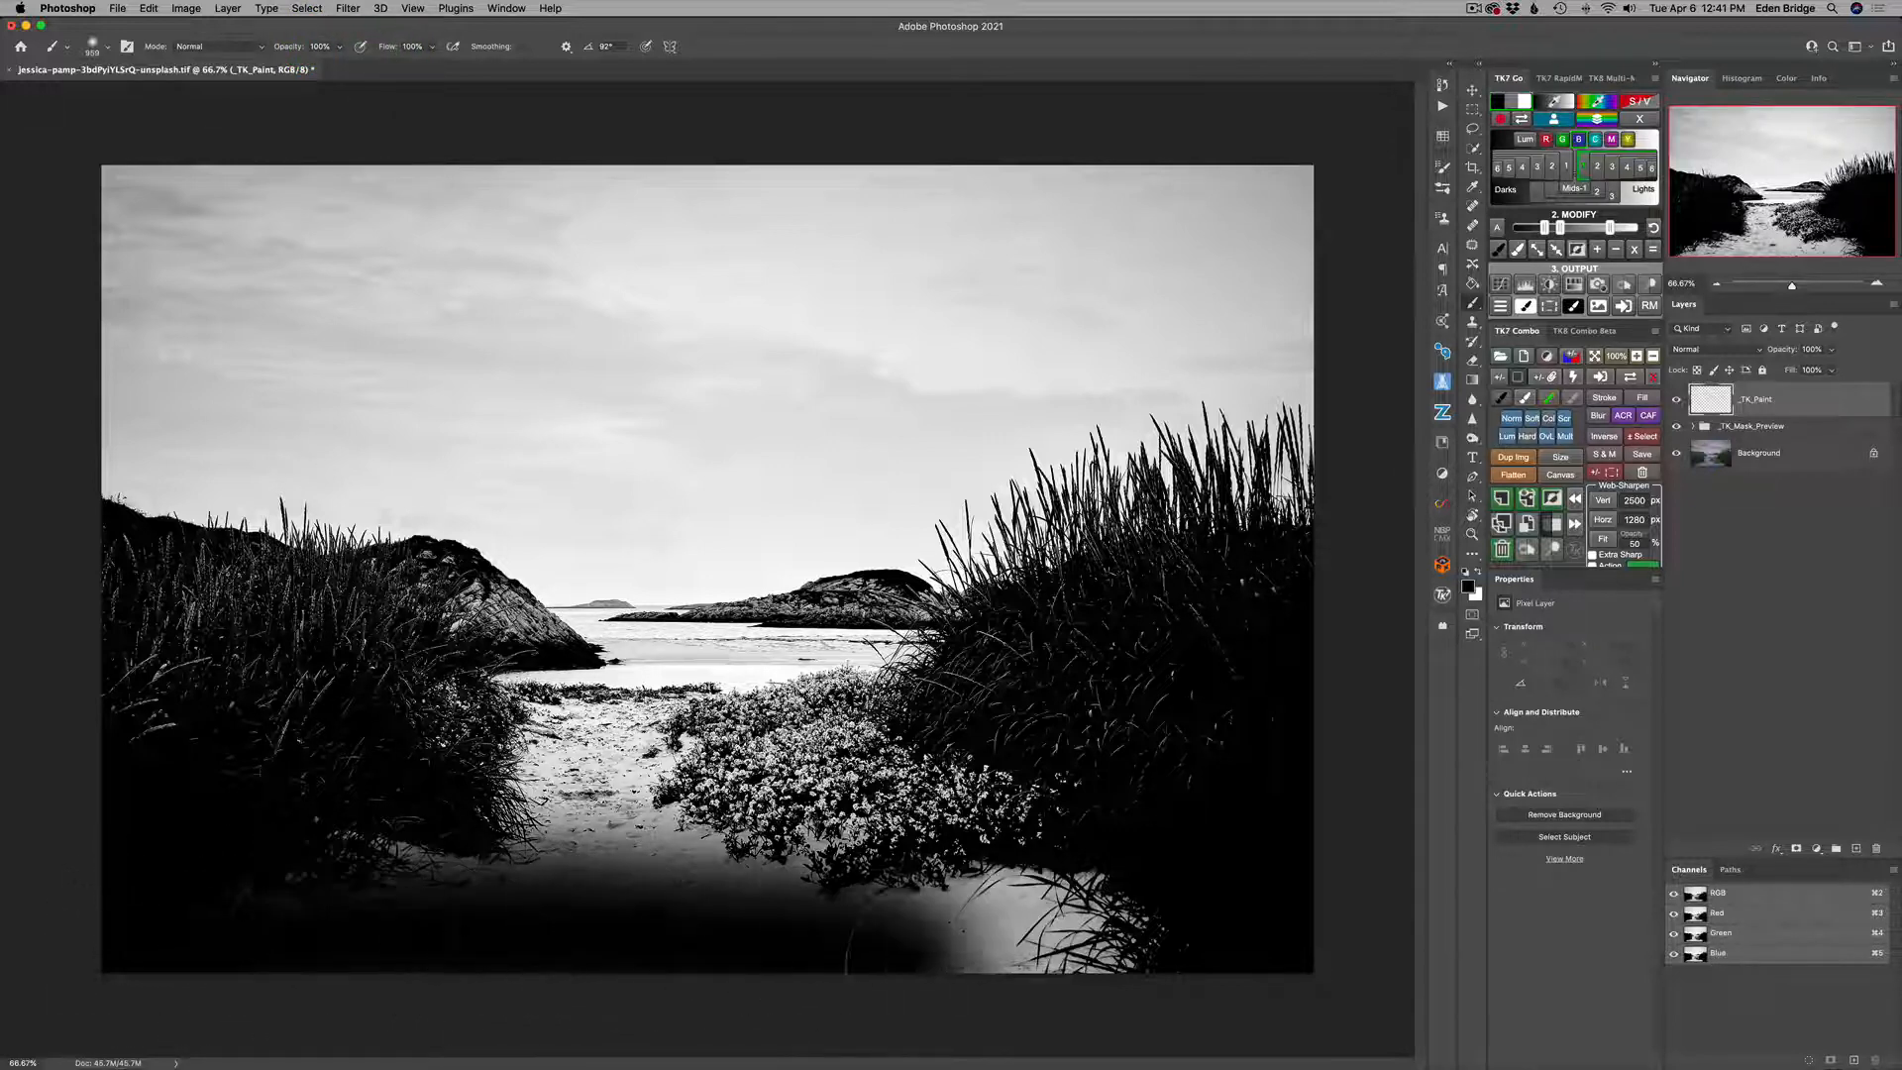
pyautogui.moveTo(892, 921)
pyautogui.mouseDown()
pyautogui.moveTo(1274, 957)
pyautogui.moveTo(1256, 921)
pyautogui.moveTo(999, 890)
pyautogui.moveTo(81, 865)
pyautogui.moveTo(838, 845)
pyautogui.moveTo(1308, 796)
pyautogui.moveTo(120, 770)
pyautogui.moveTo(425, 768)
pyautogui.moveTo(606, 795)
pyautogui.moveTo(440, 774)
pyautogui.moveTo(994, 744)
pyautogui.moveTo(893, 747)
pyautogui.moveTo(1270, 654)
pyautogui.moveTo(933, 710)
pyautogui.moveTo(557, 727)
pyautogui.moveTo(781, 728)
pyautogui.moveTo(260, 718)
pyautogui.moveTo(506, 698)
pyautogui.moveTo(668, 605)
pyautogui.moveTo(702, 620)
pyautogui.moveTo(629, 607)
pyautogui.moveTo(674, 559)
pyautogui.mouseUp()
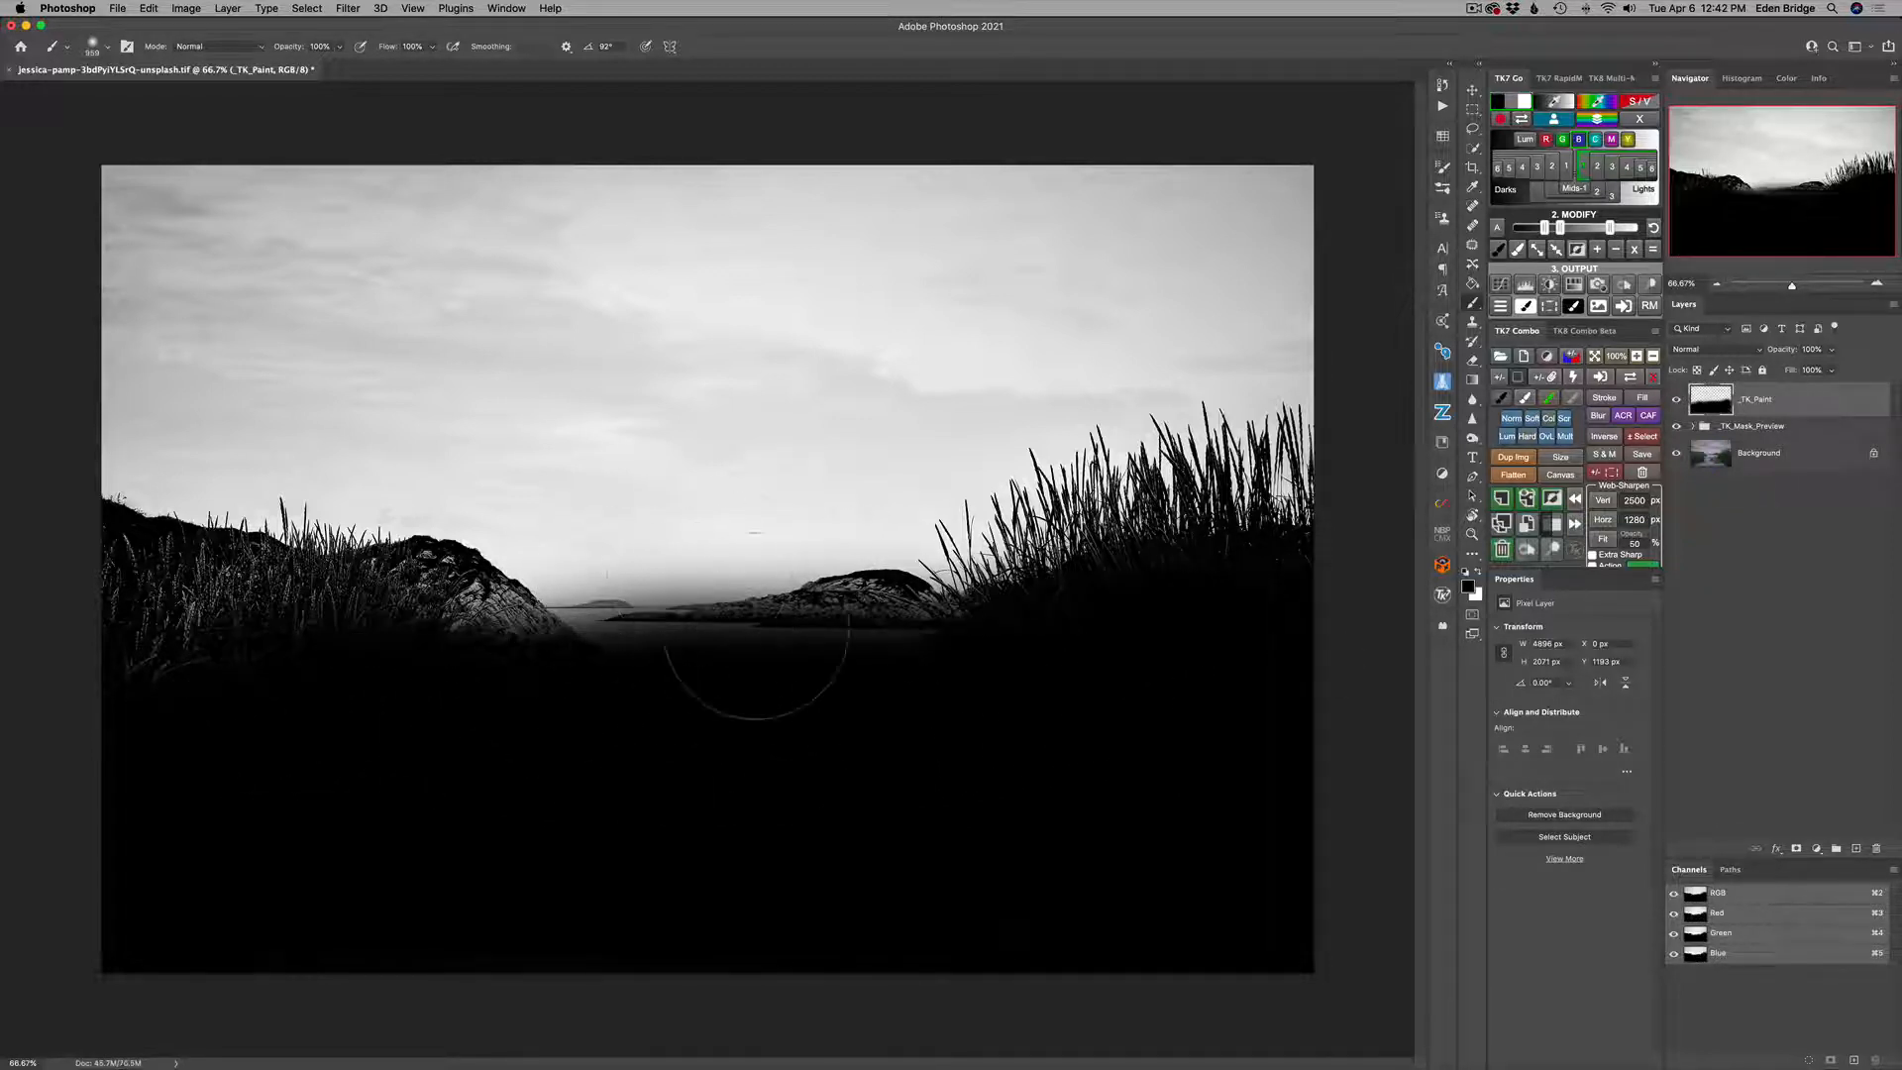
pyautogui.moveTo(756, 624)
pyautogui.mouseDown()
pyautogui.moveTo(509, 688)
pyautogui.moveTo(86, 692)
pyautogui.mouseUp()
pyautogui.moveTo(339, 662); pyautogui.dragTo(224, 658)
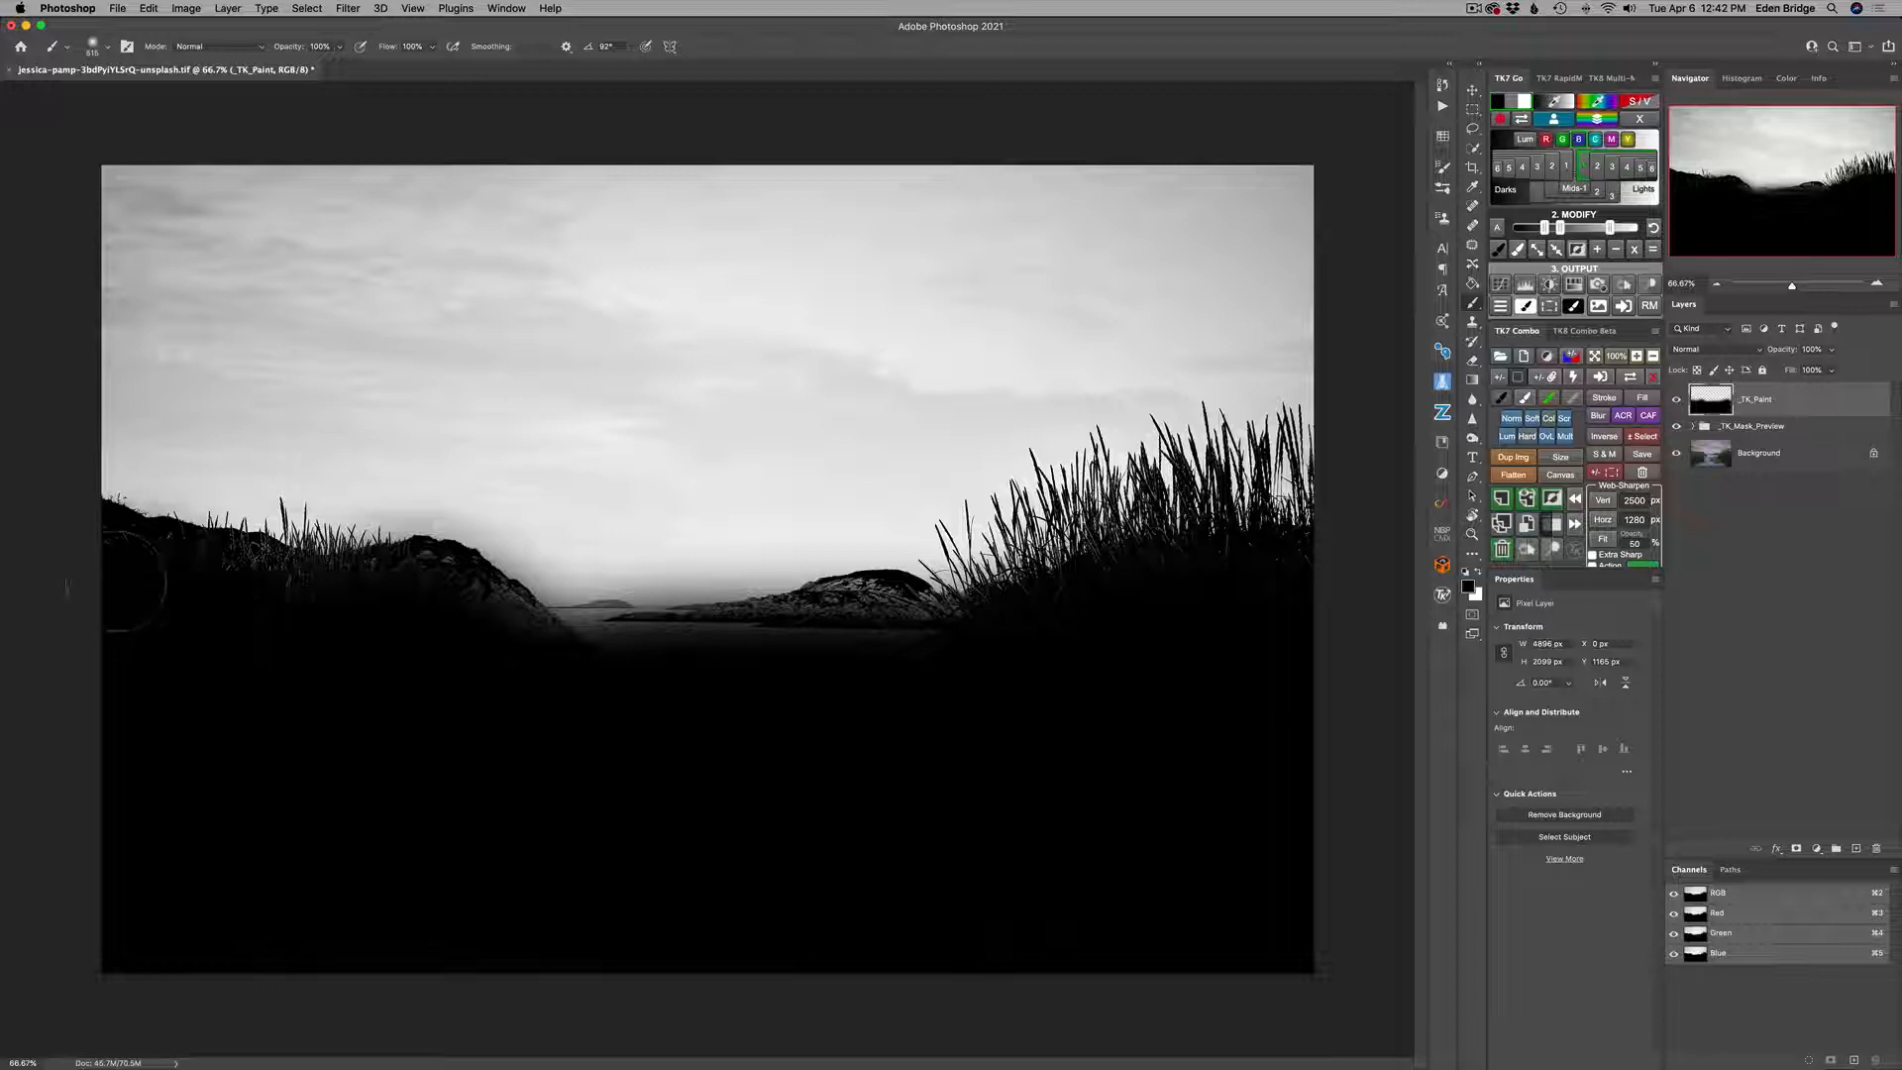
pyautogui.moveTo(134, 580)
pyautogui.mouseDown()
pyautogui.moveTo(402, 633)
pyautogui.moveTo(376, 626)
pyautogui.moveTo(419, 605)
pyautogui.moveTo(552, 688)
pyautogui.moveTo(702, 699)
pyautogui.moveTo(596, 671)
pyautogui.moveTo(854, 682)
pyautogui.moveTo(814, 685)
pyautogui.moveTo(932, 659)
pyautogui.moveTo(809, 660)
pyautogui.moveTo(940, 653)
pyautogui.moveTo(872, 636)
pyautogui.moveTo(872, 656)
pyautogui.moveTo(682, 691)
pyautogui.moveTo(480, 669)
pyautogui.moveTo(864, 679)
pyautogui.moveTo(854, 636)
pyautogui.moveTo(908, 662)
pyautogui.moveTo(1051, 662)
pyautogui.moveTo(1310, 590)
pyautogui.moveTo(1258, 593)
pyautogui.moveTo(1260, 662)
pyautogui.moveTo(1101, 753)
pyautogui.mouseUp()
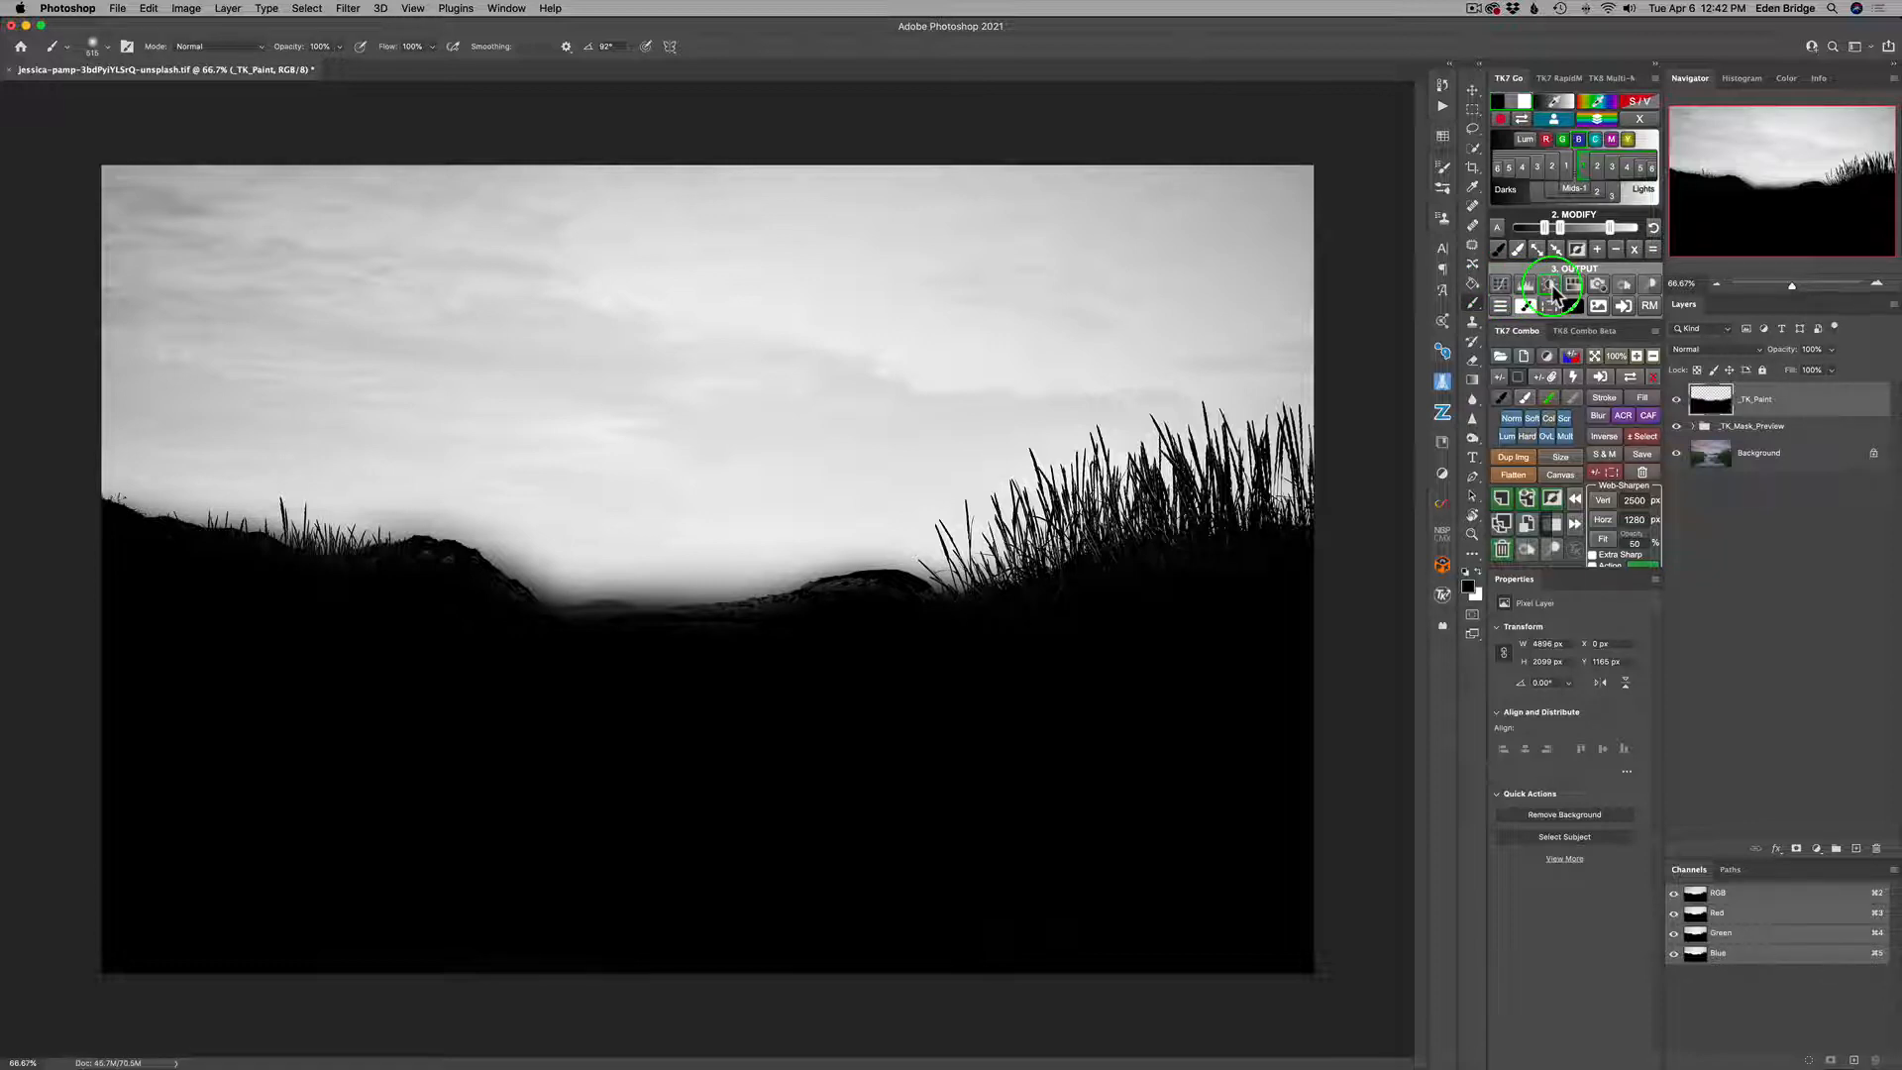
# Output the mask as a Curves adjustment layer and darken the sky by lowering the curve's midpoint to output 113, comparing before and after.
pyautogui.click(1502, 285)
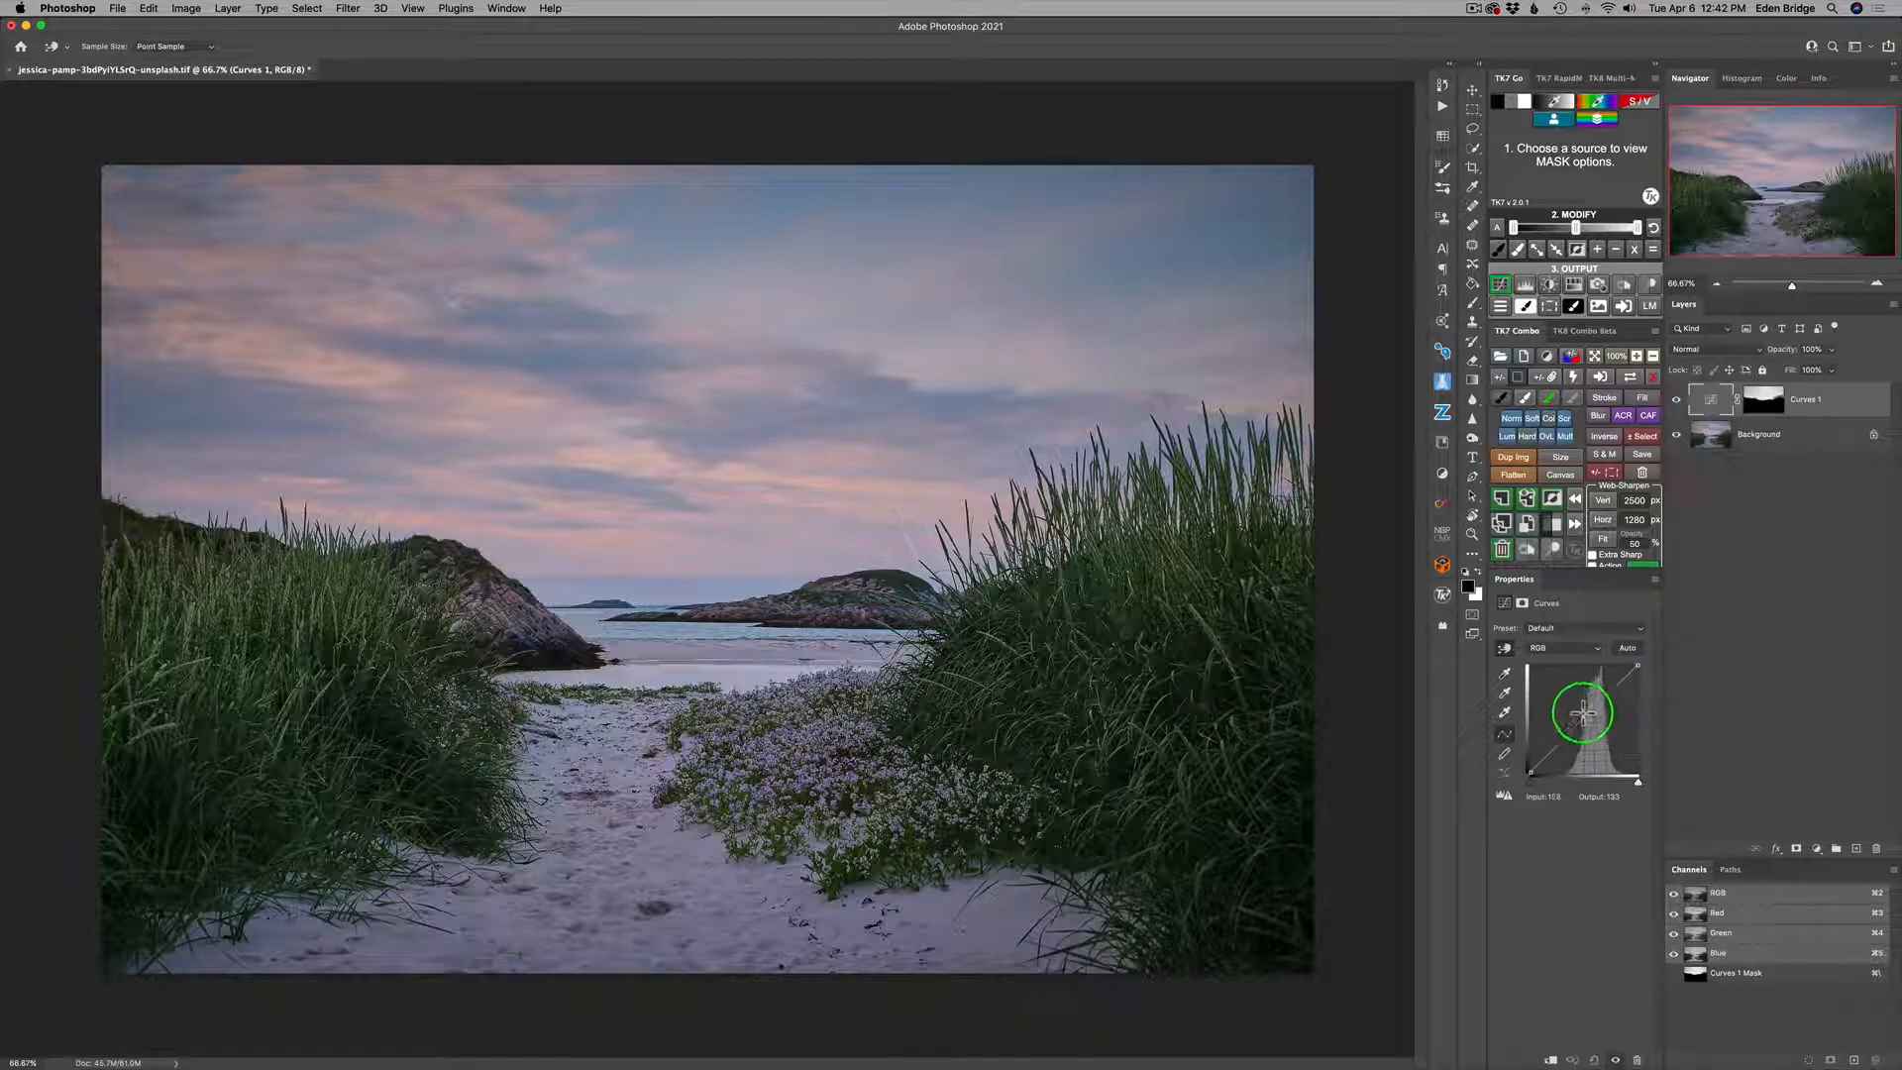
pyautogui.moveTo(1583, 716); pyautogui.dragTo(1583, 724)
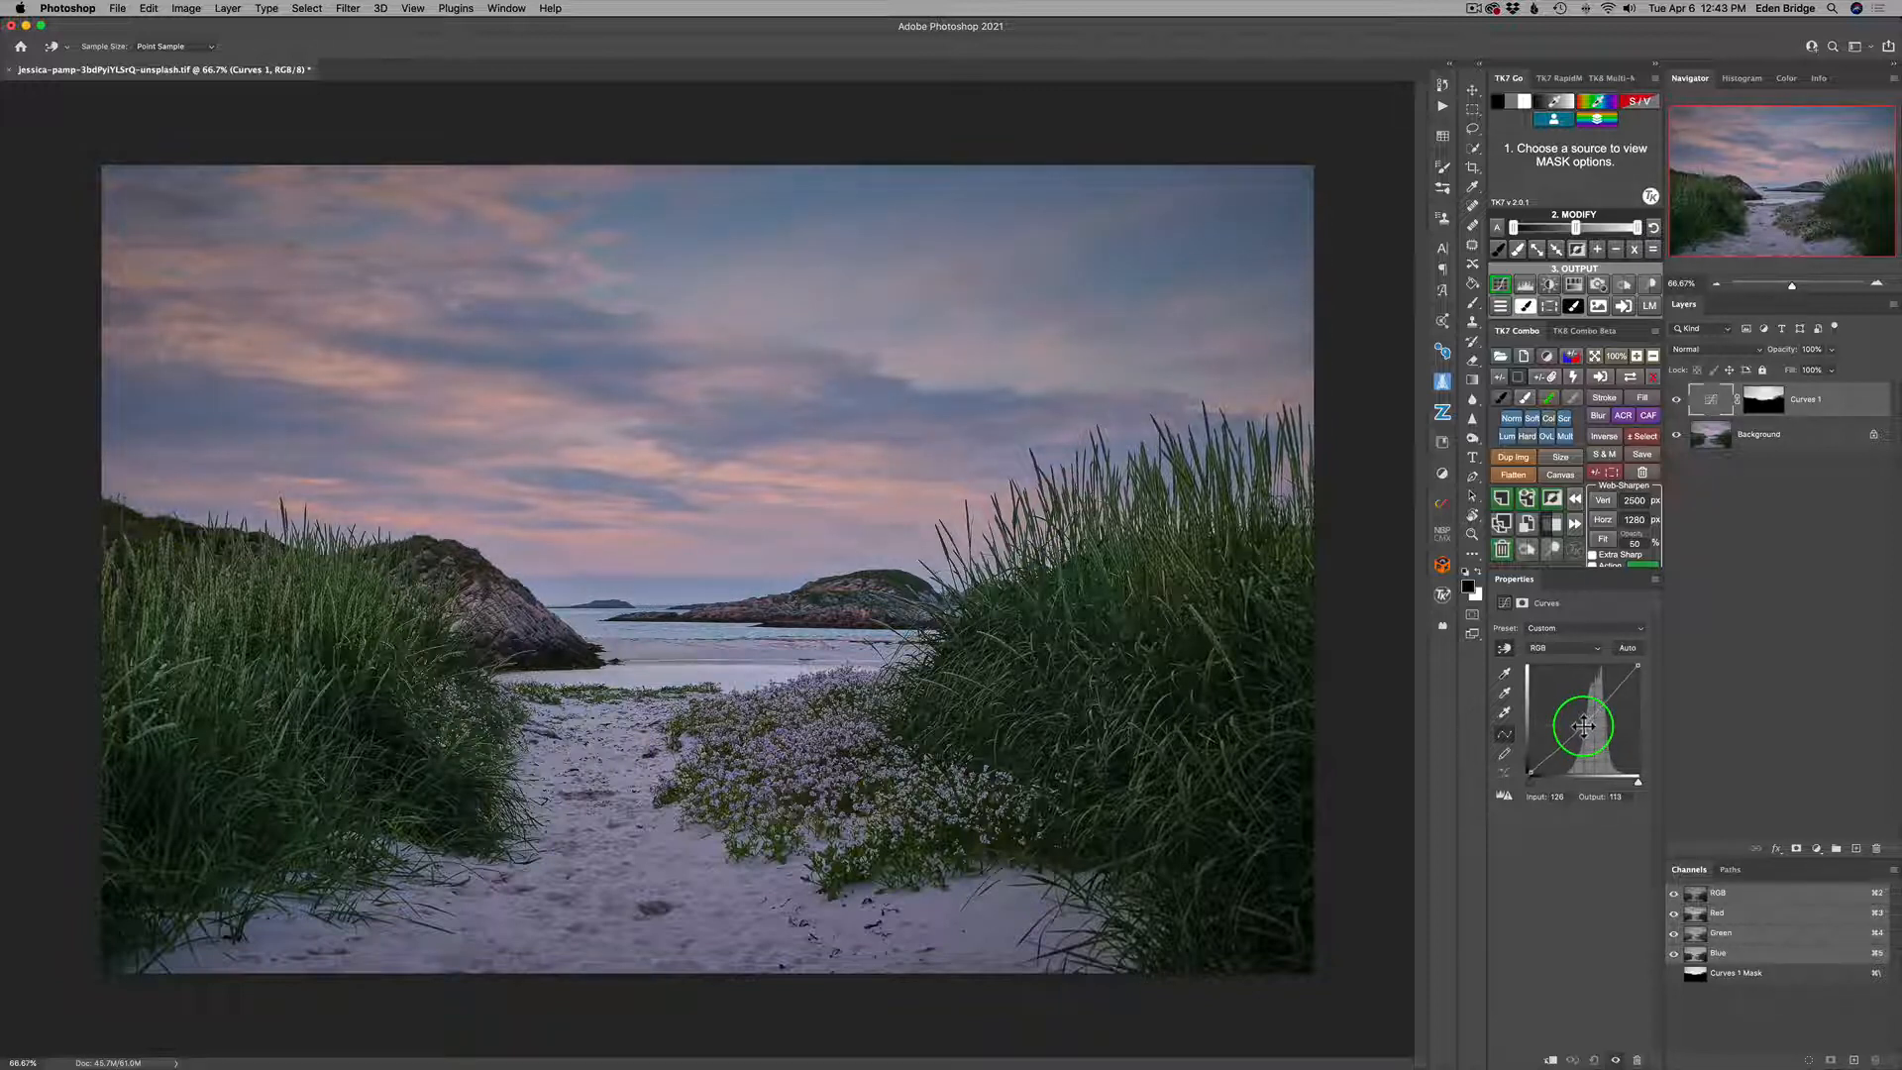
pyautogui.click(1676, 399)
pyautogui.click(1677, 401)
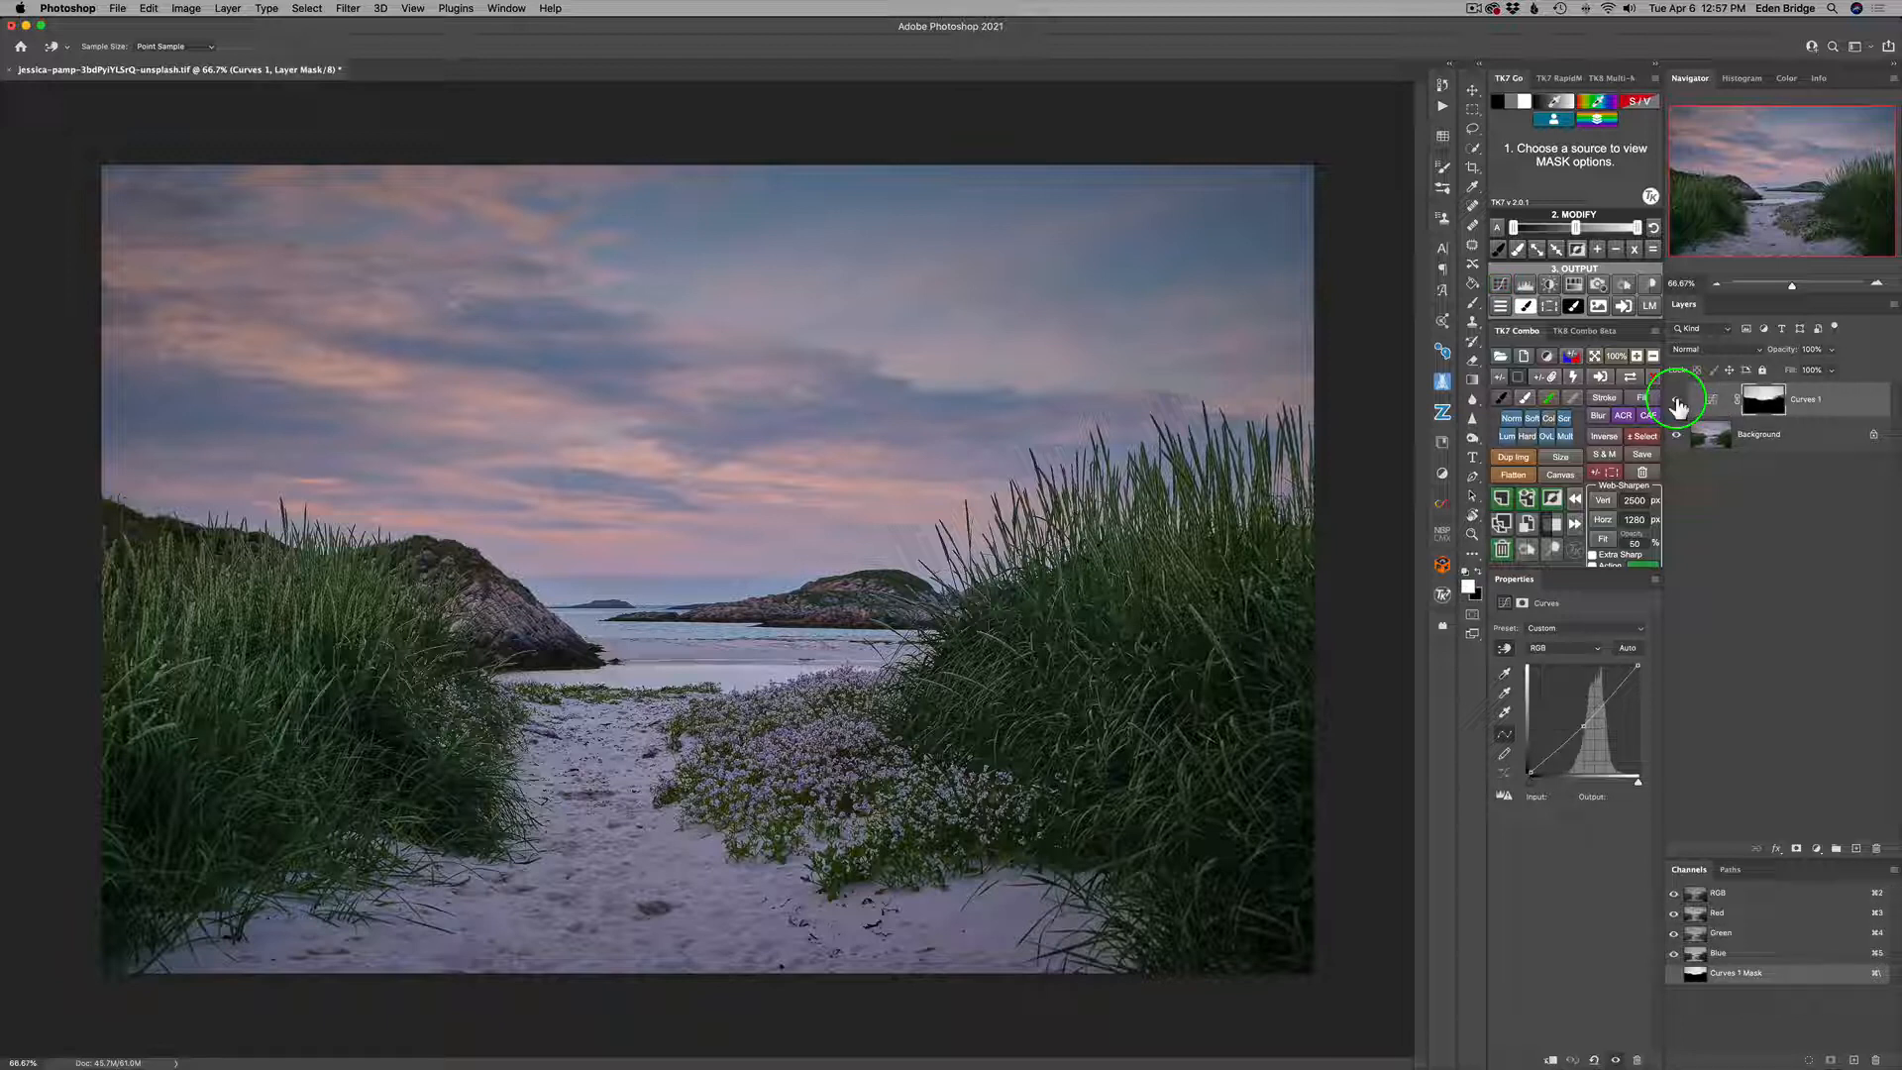
# Hide the Curves adjustment and create a zone mask from the blue-gray sky tone #8c97a9 sampled near the image's upper middle.
pyautogui.click(1676, 400)
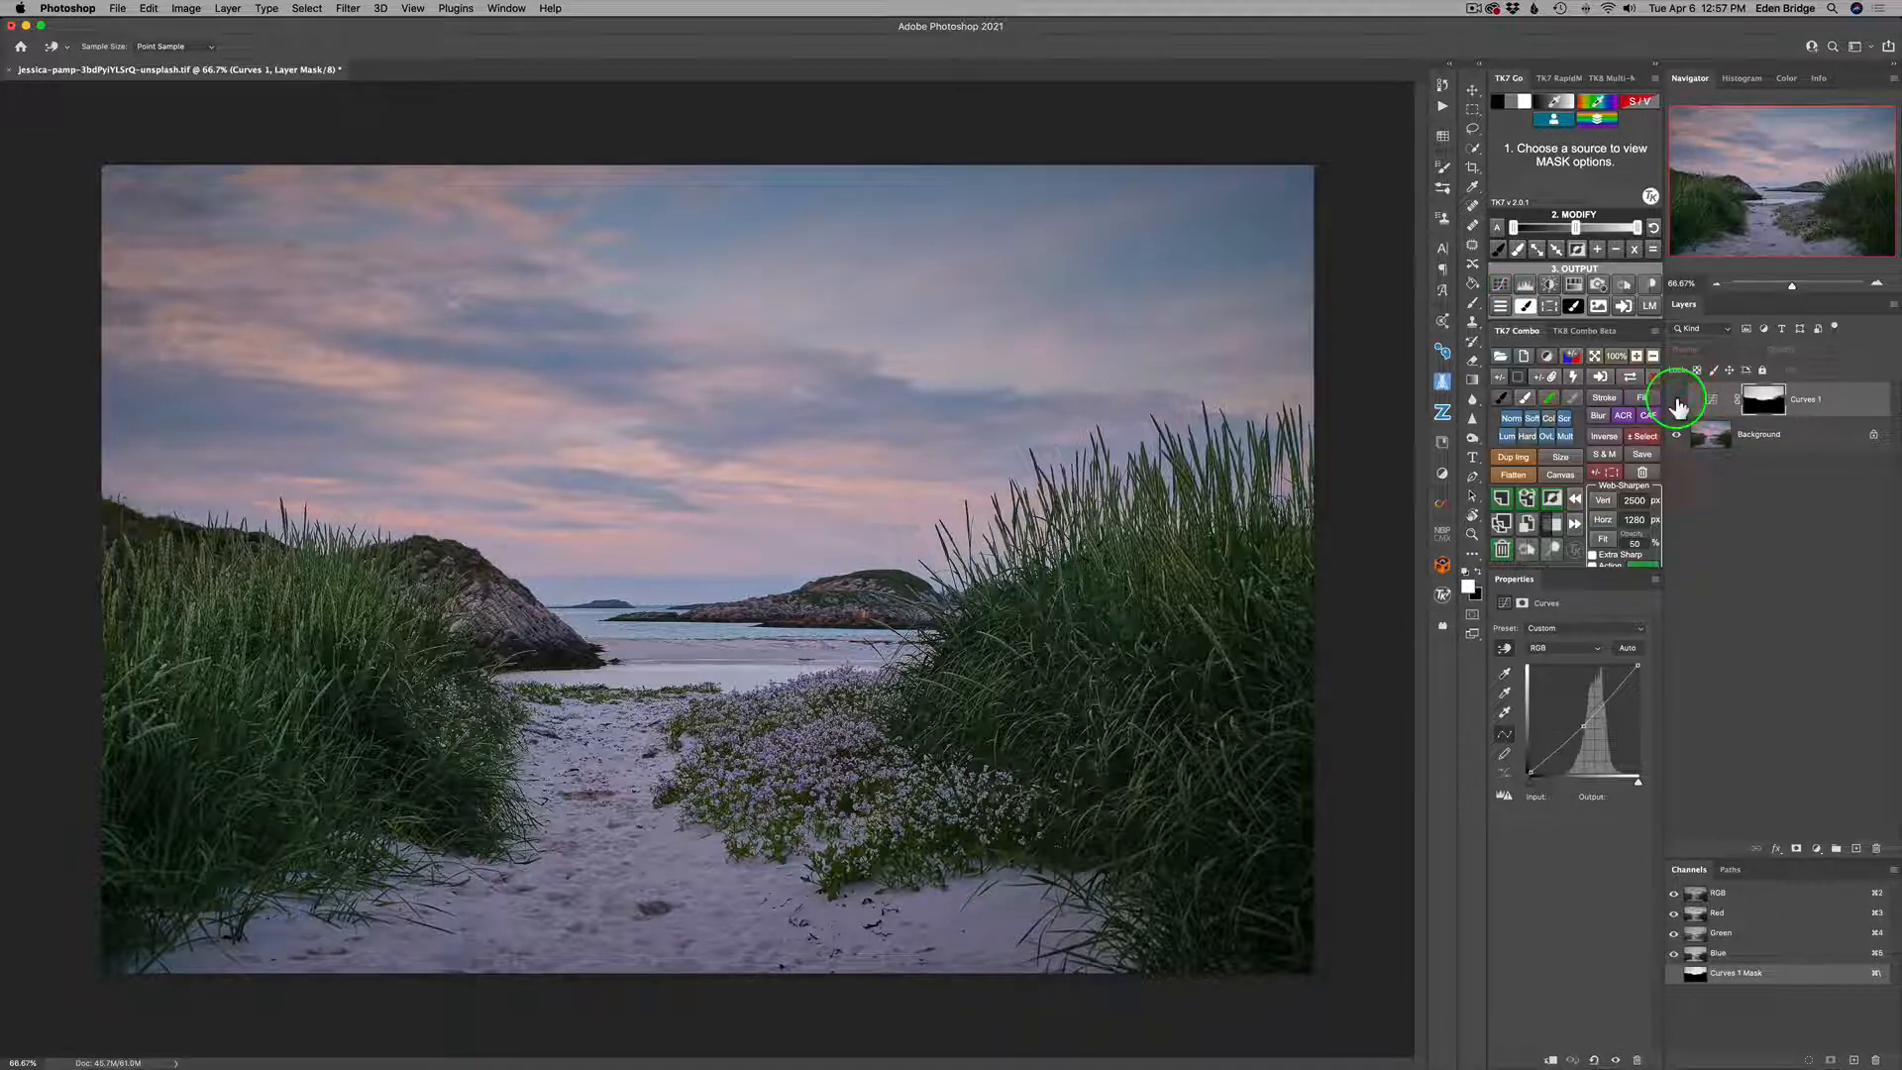
pyautogui.click(1559, 103)
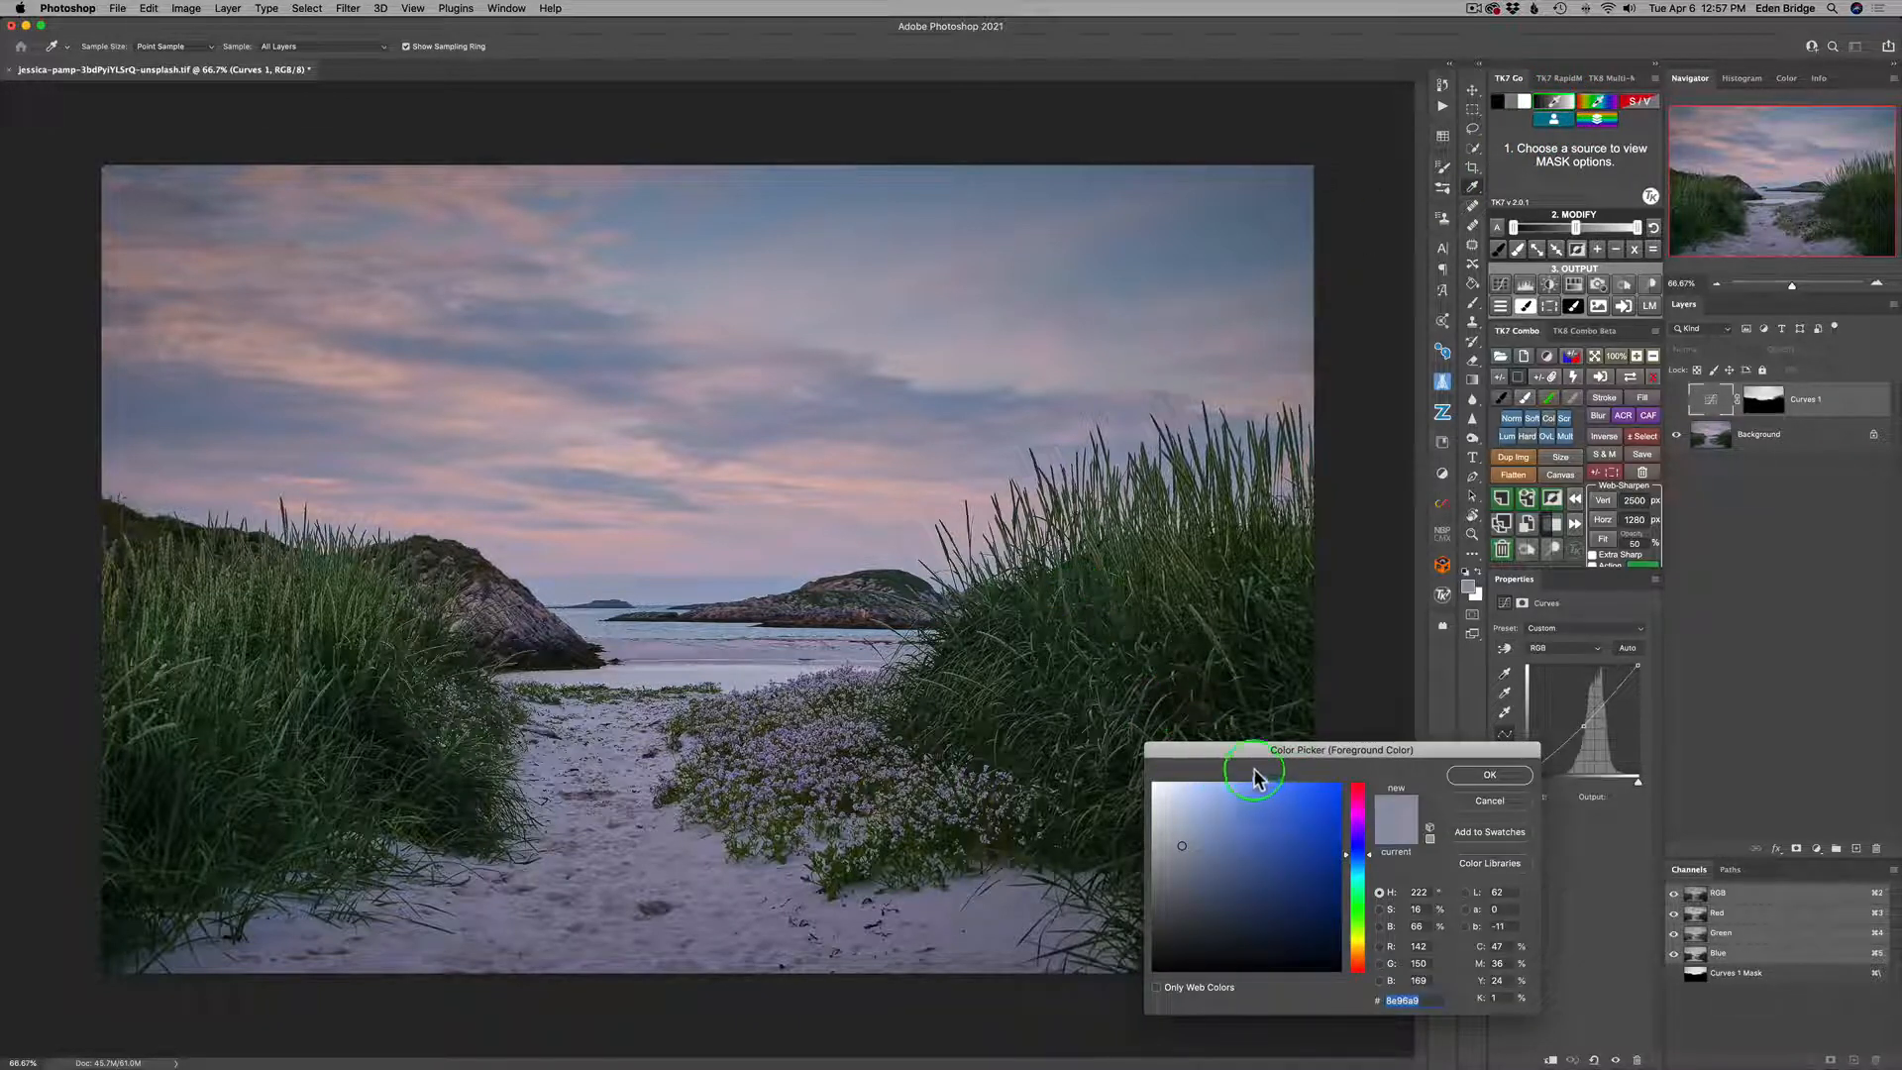
pyautogui.click(724, 245)
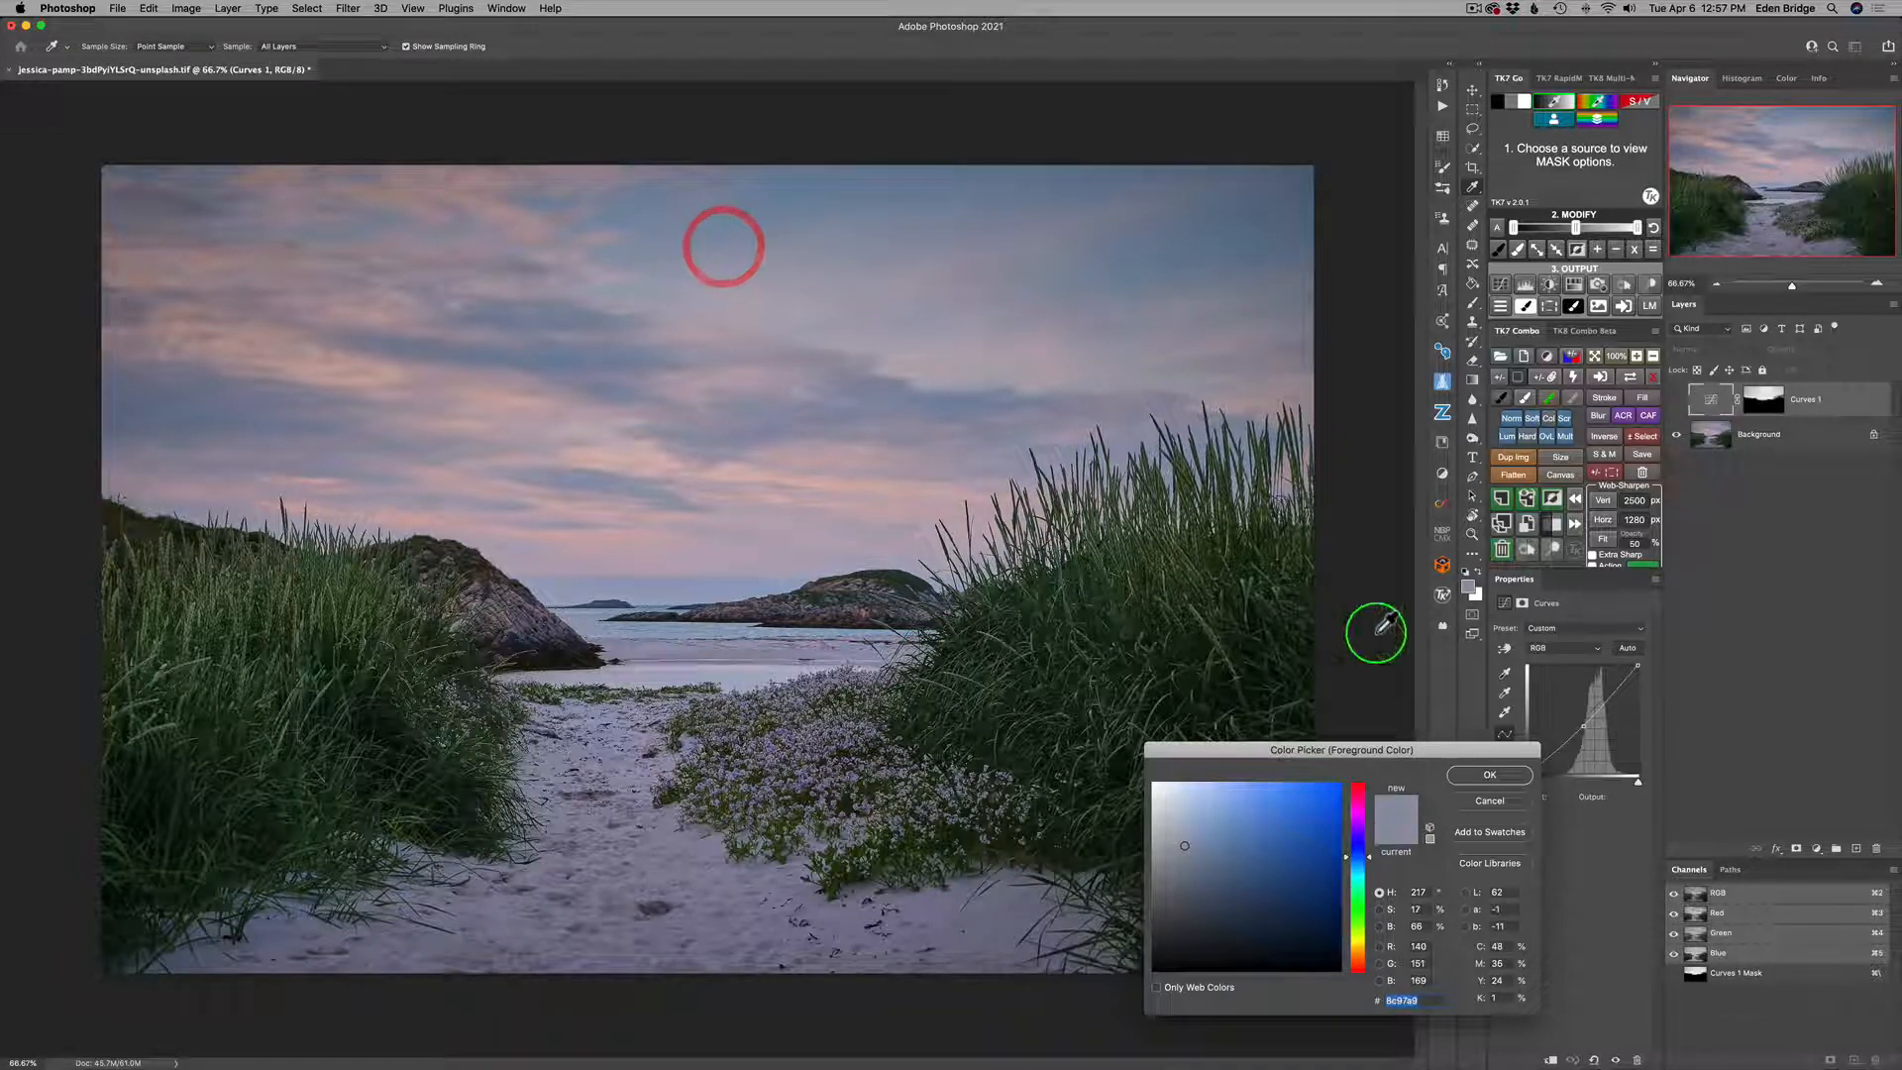
pyautogui.click(1485, 777)
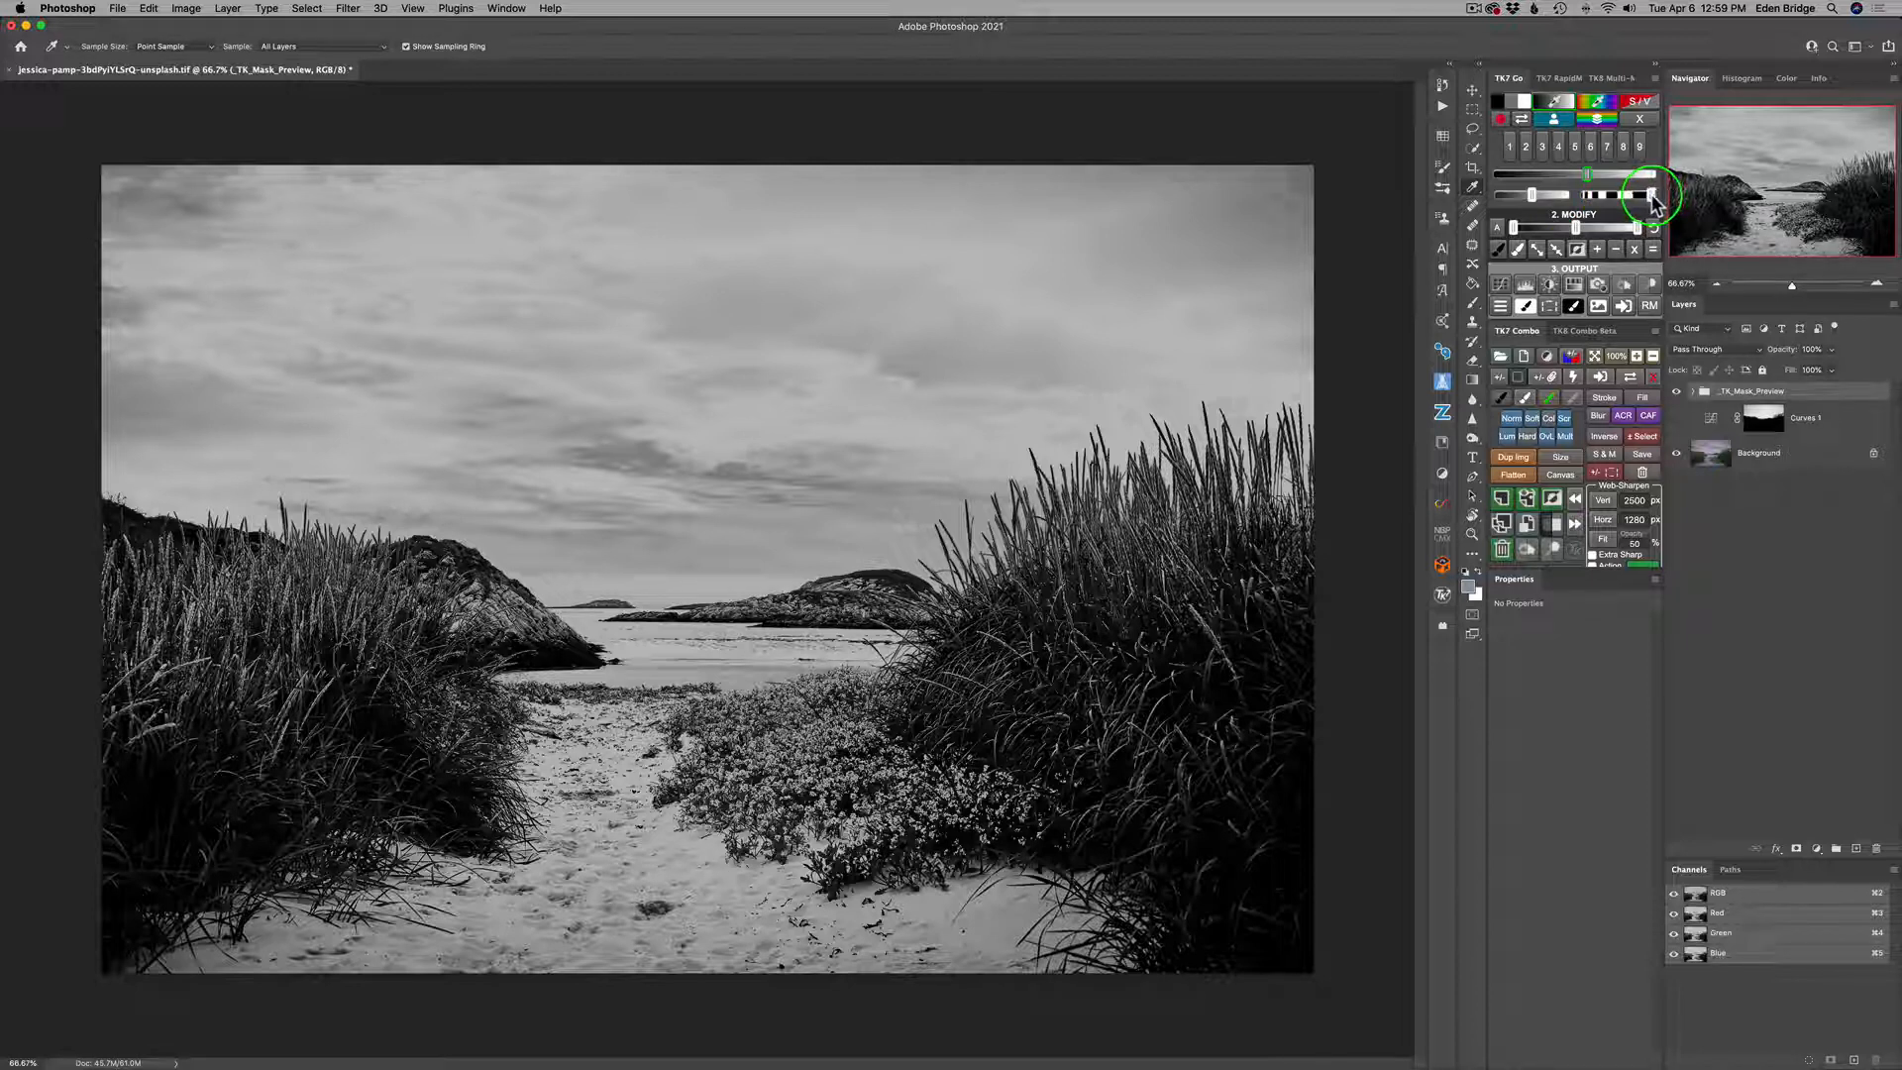
# Try narrowing the zone mask's tonal range and broadly brightening the mask, returning both adjustments close to their starting settings.
pyautogui.moveTo(1651, 198); pyautogui.dragTo(1611, 198)
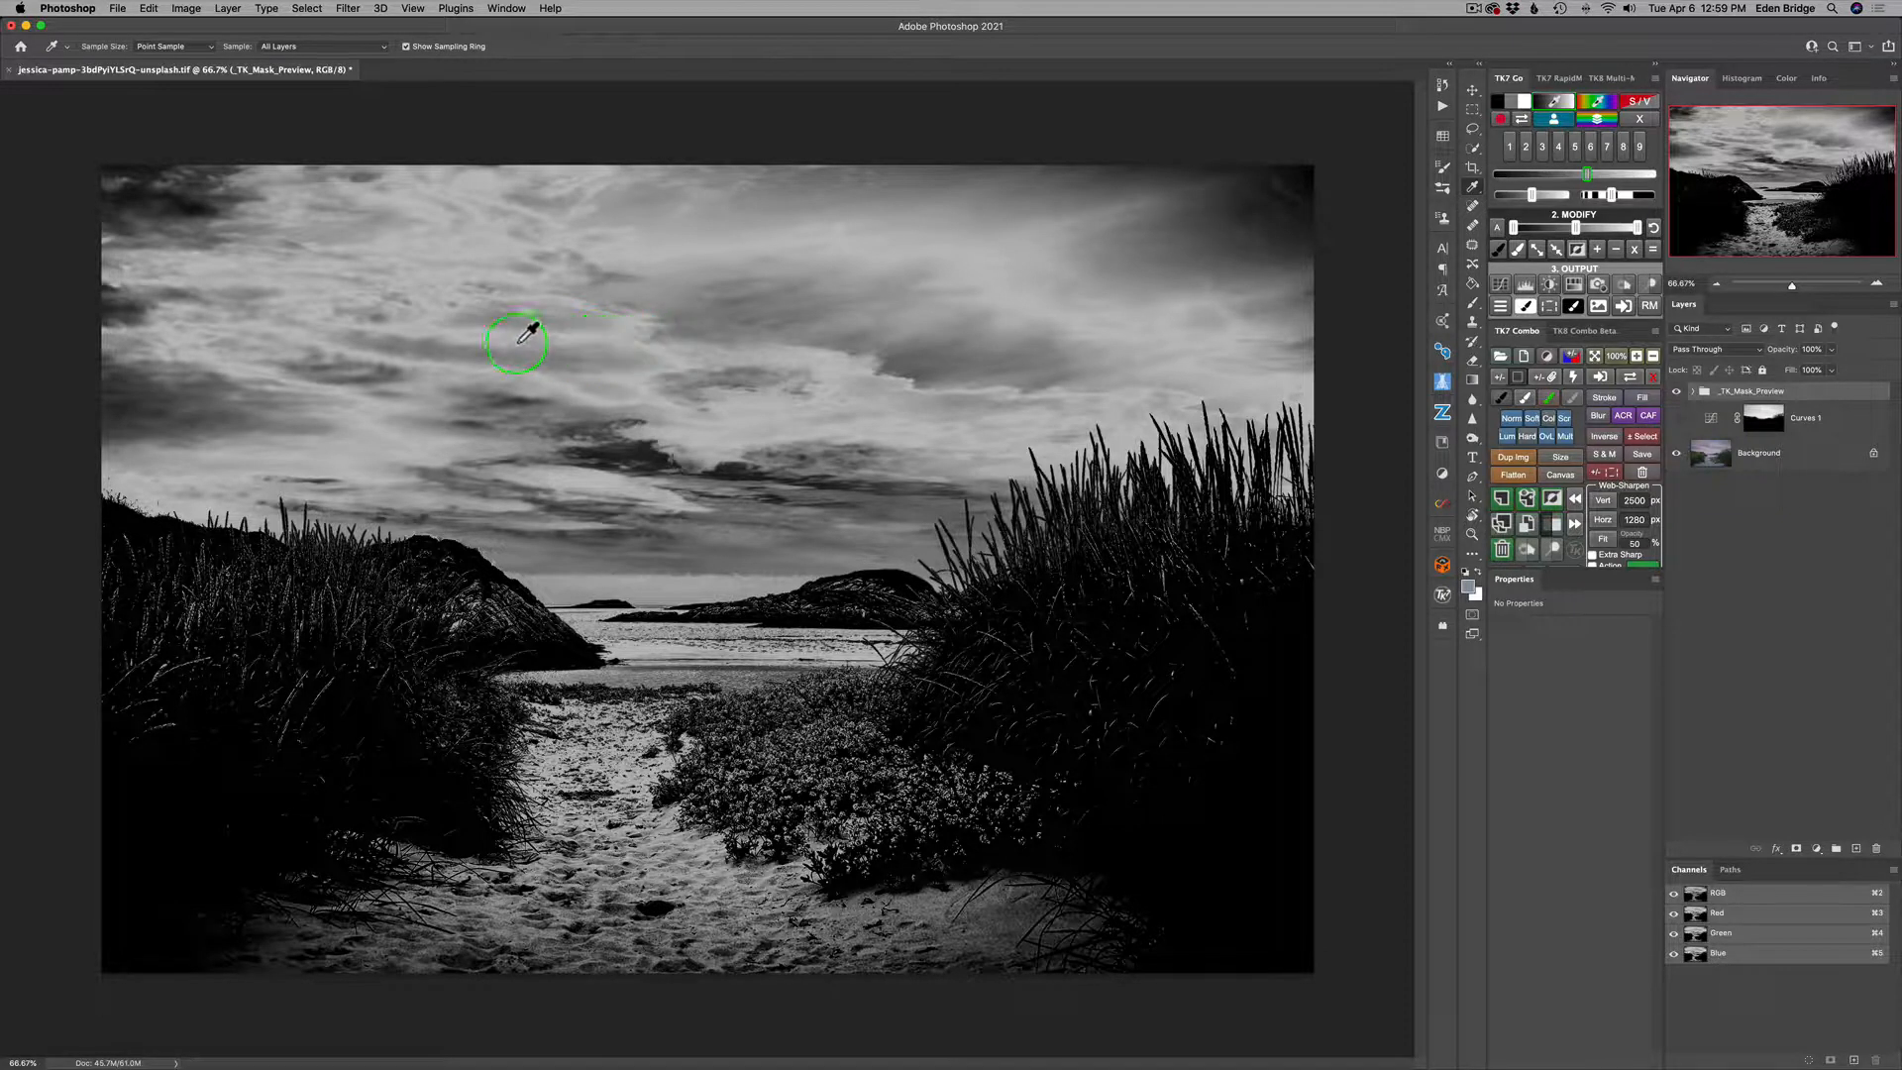
pyautogui.moveTo(1627, 195); pyautogui.dragTo(1573, 197)
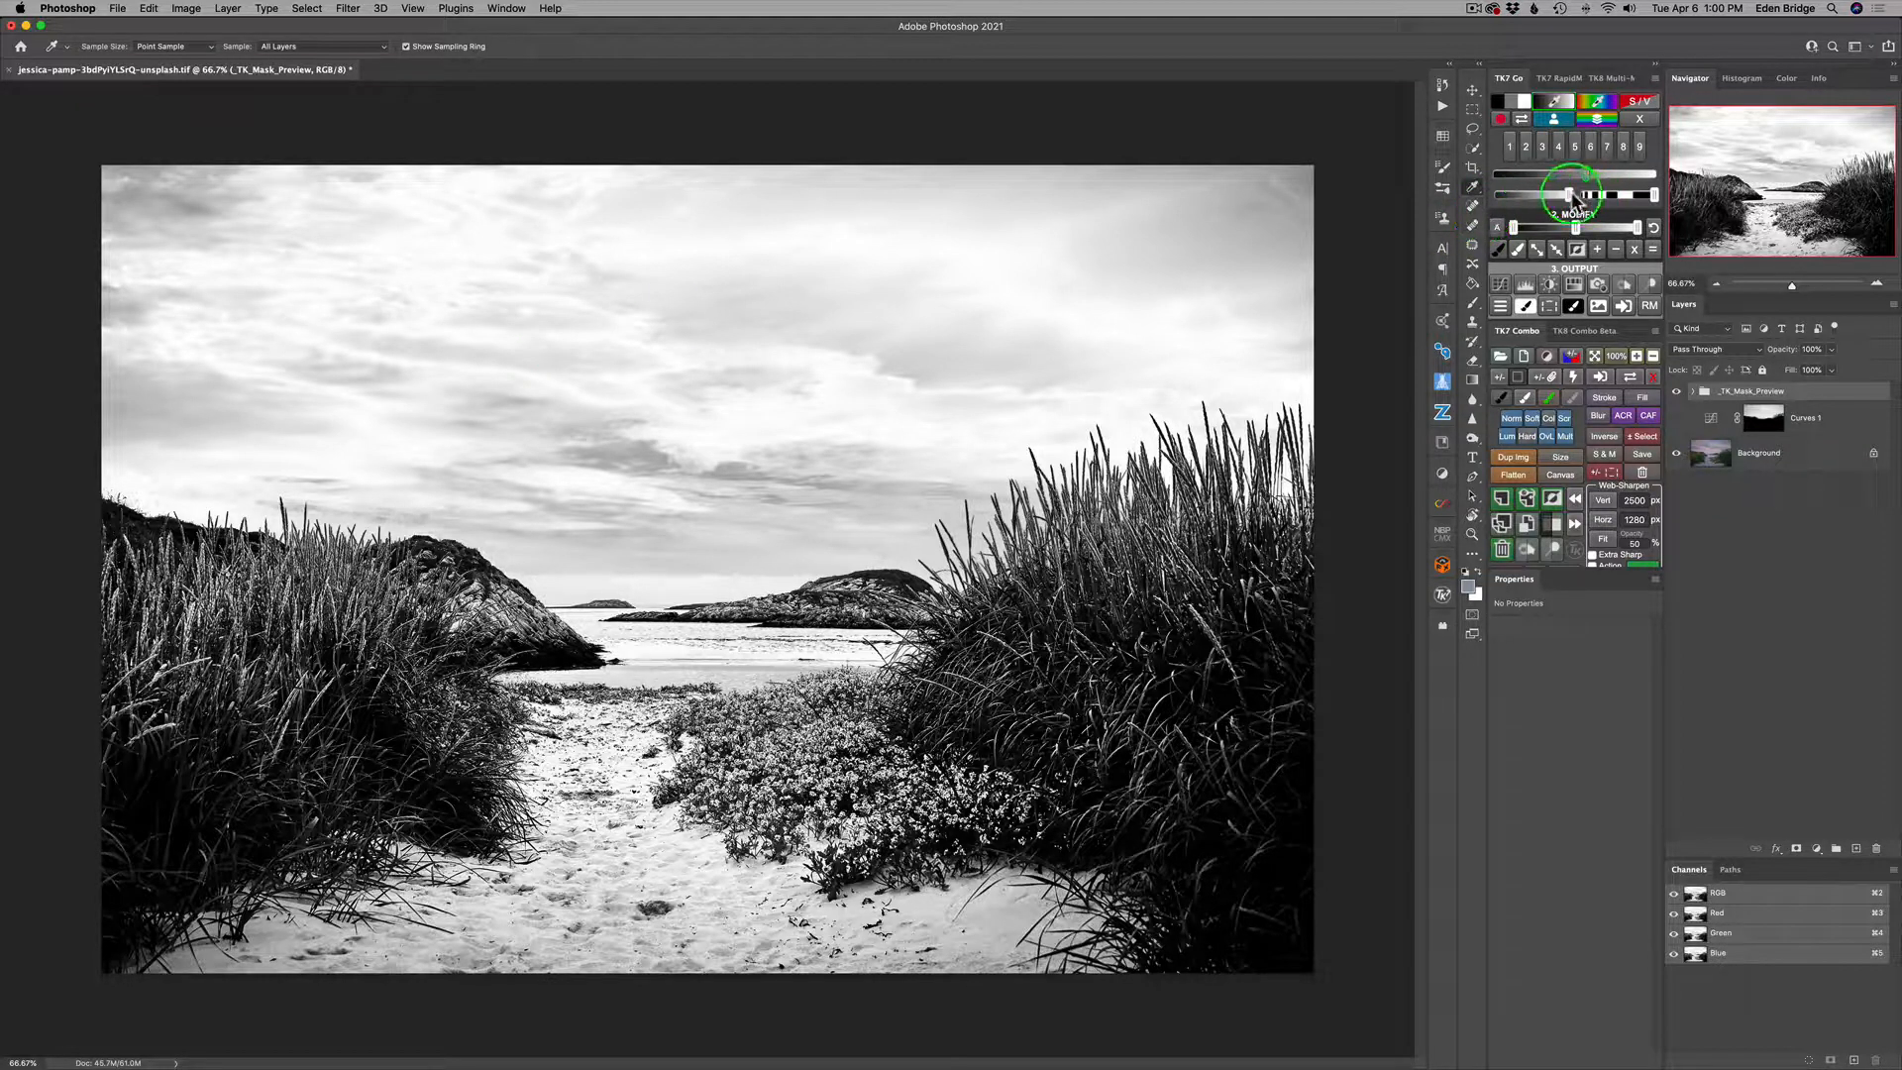
pyautogui.moveTo(1576, 196); pyautogui.dragTo(1539, 195)
pyautogui.click(1573, 230)
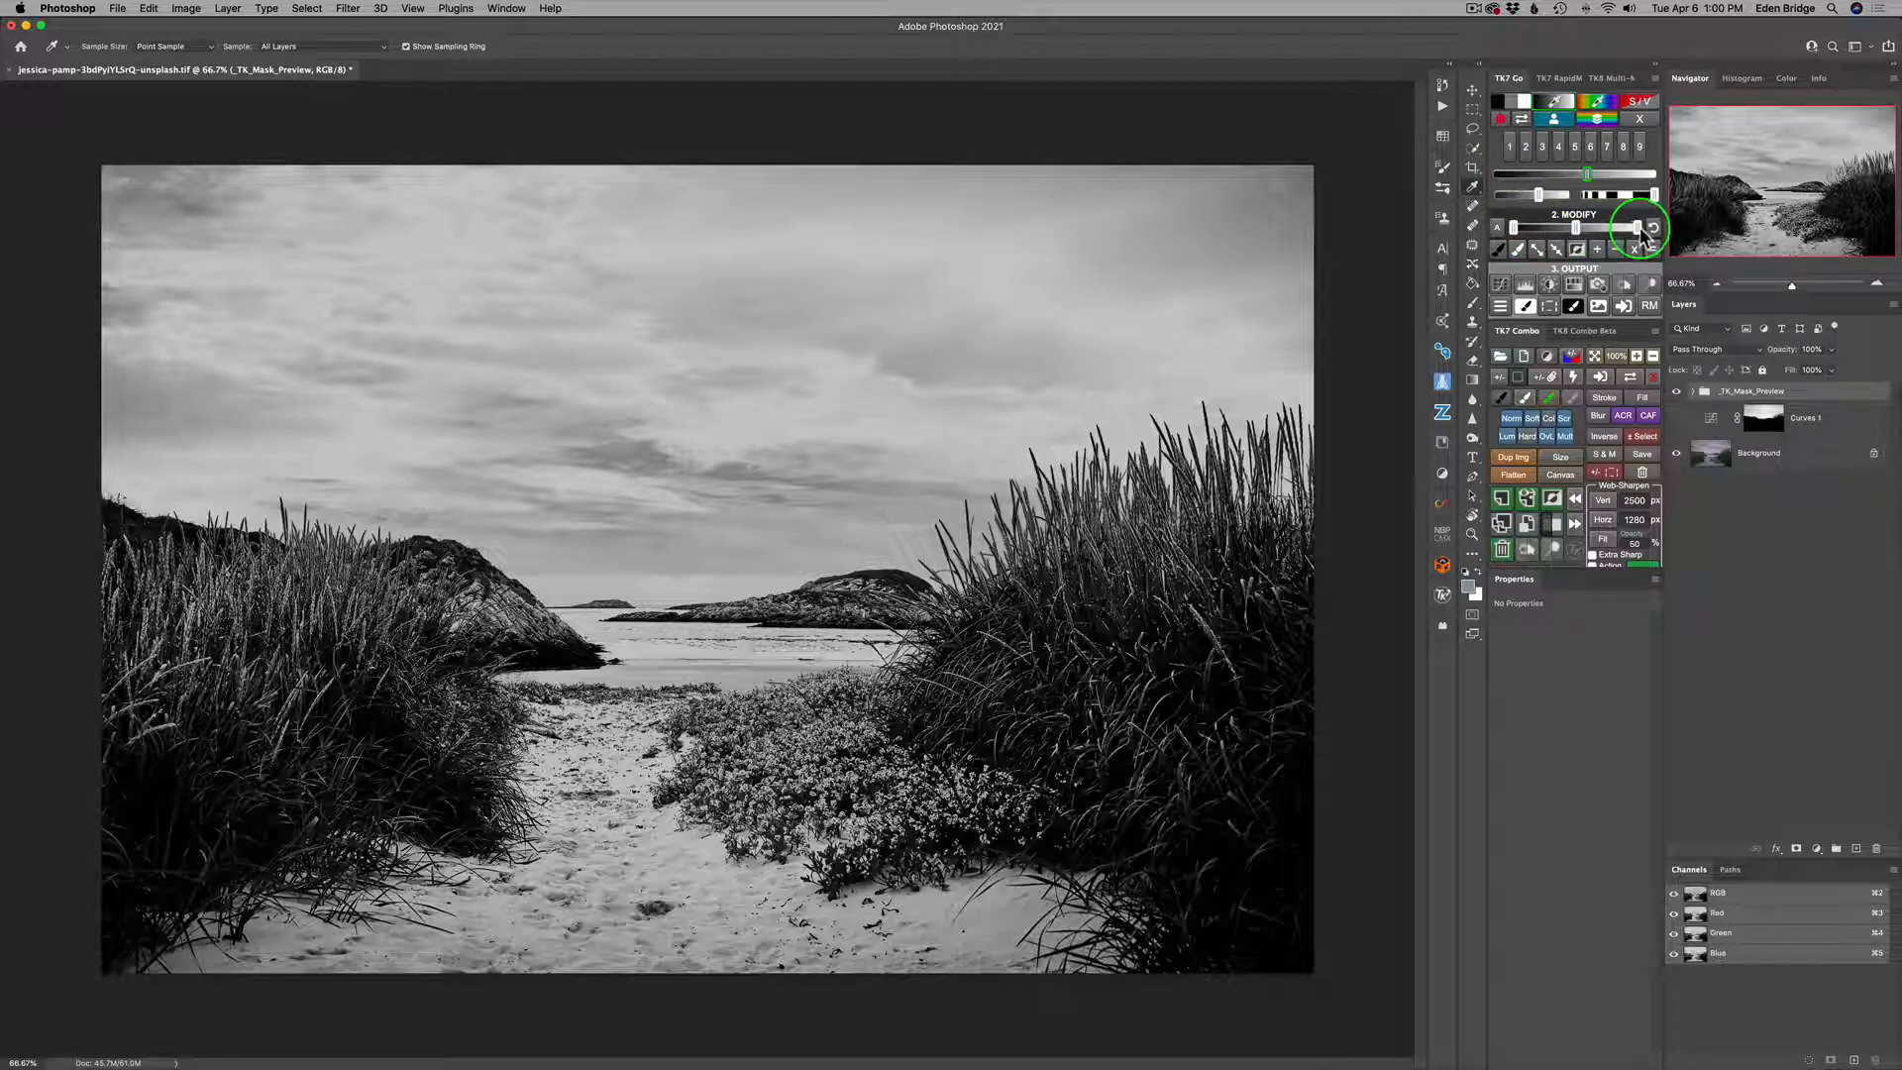
# Try increasing the zone mask's contrast by bringing in its black and white levels, and discard the mask.
pyautogui.moveTo(1638, 235); pyautogui.dragTo(1534, 248)
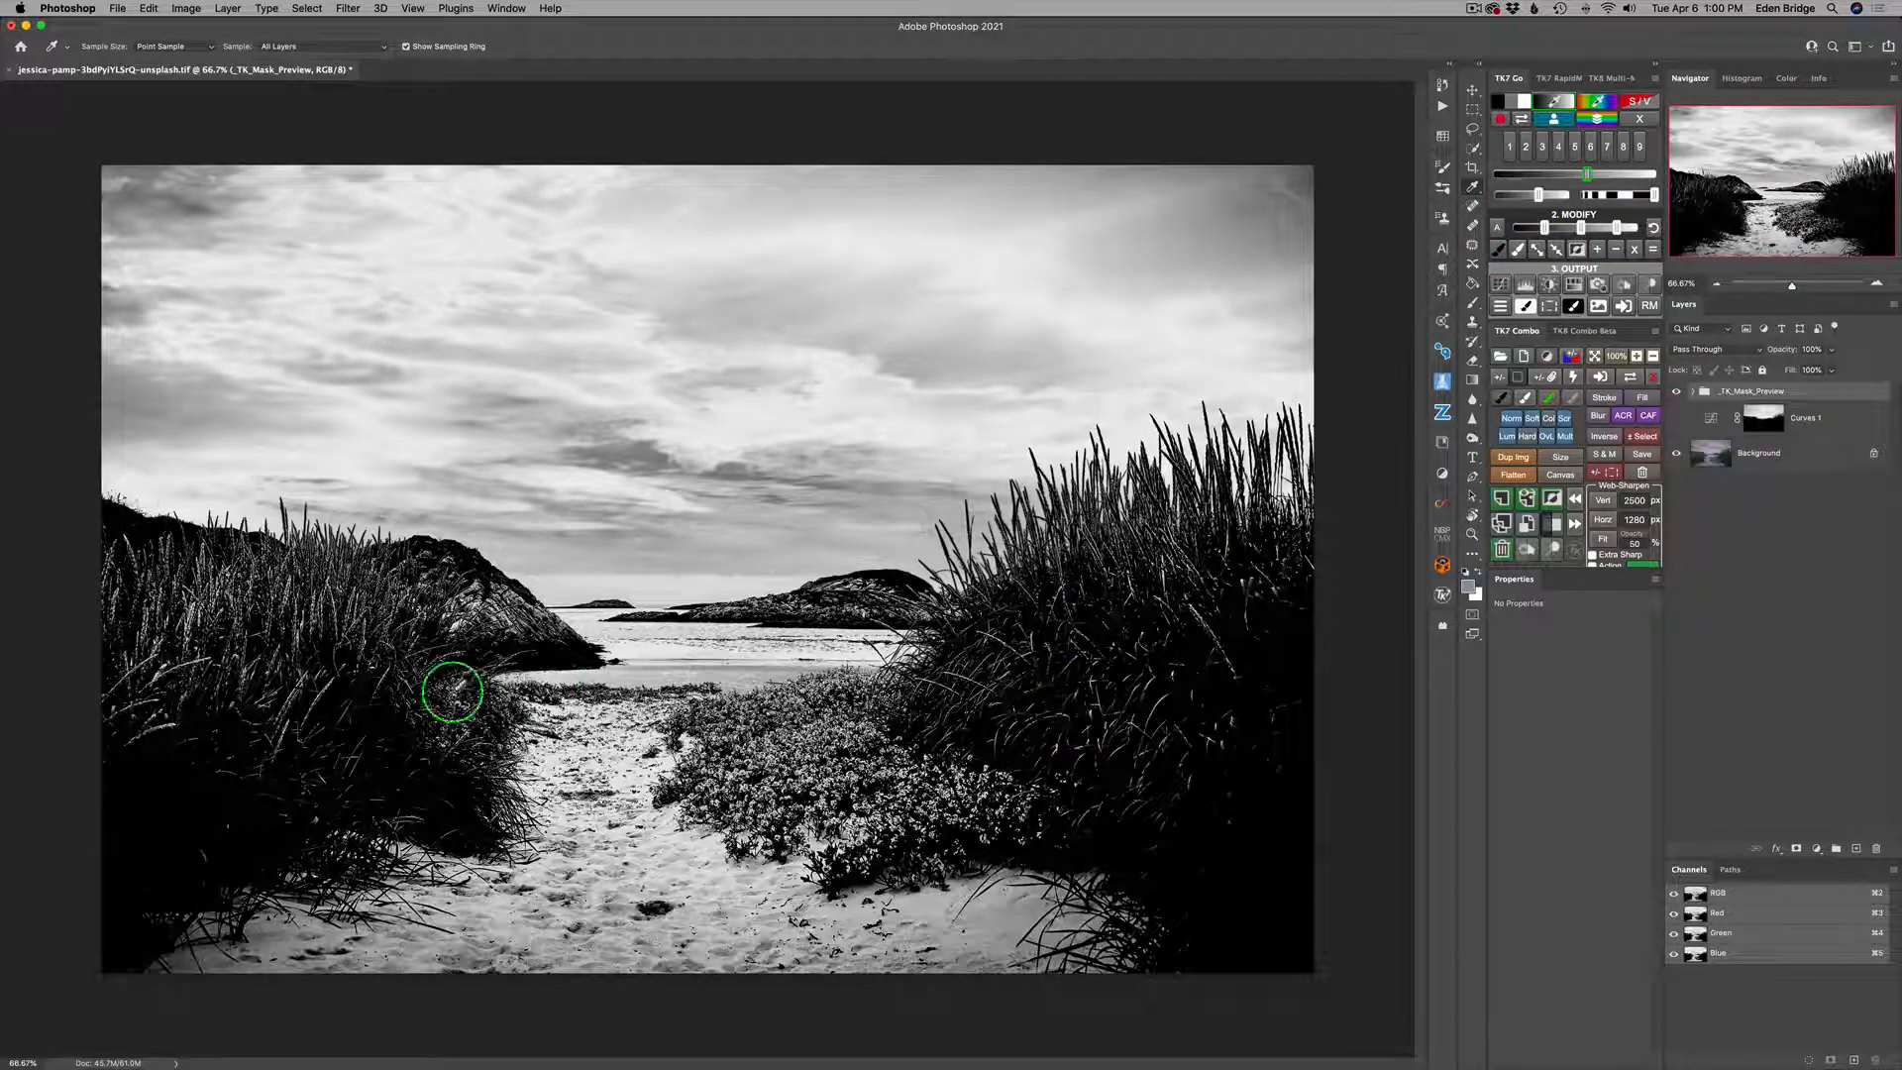
pyautogui.moveTo(244, 675); pyautogui.dragTo(1075, 264)
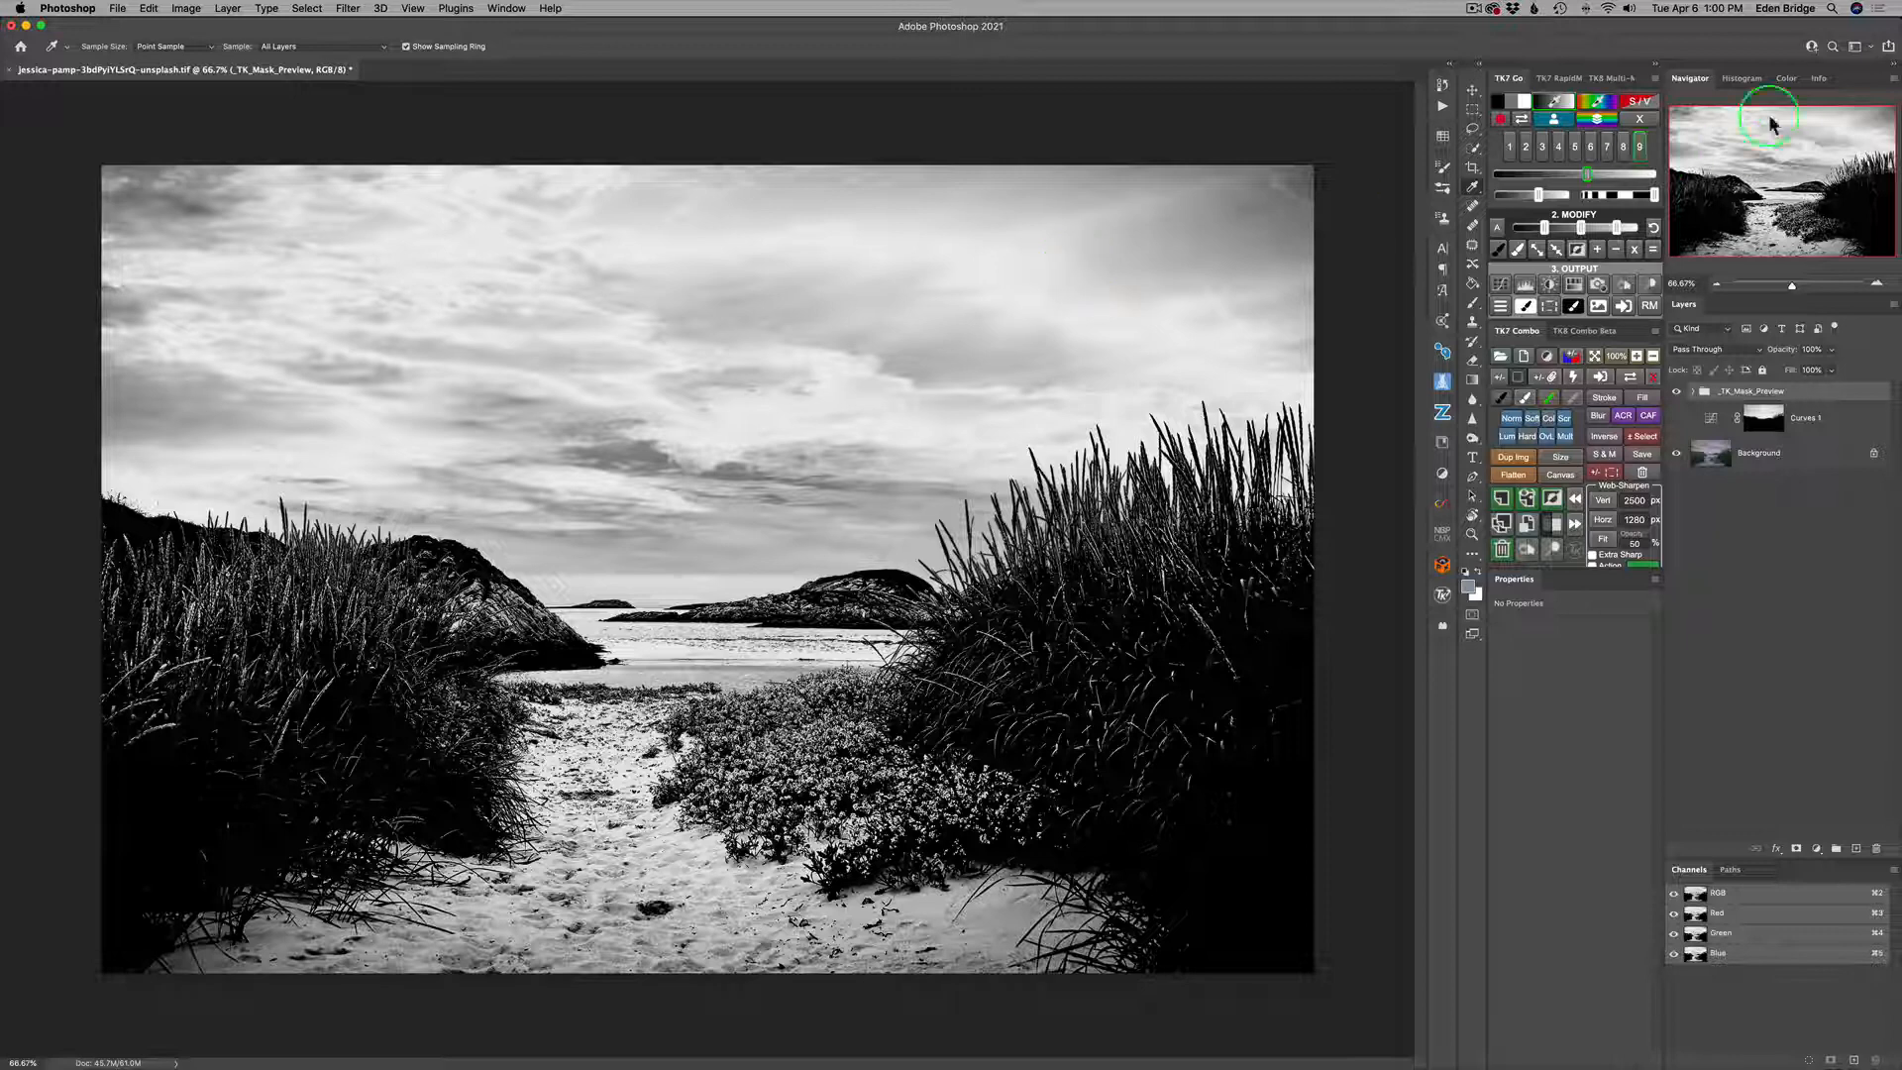
pyautogui.click(1639, 119)
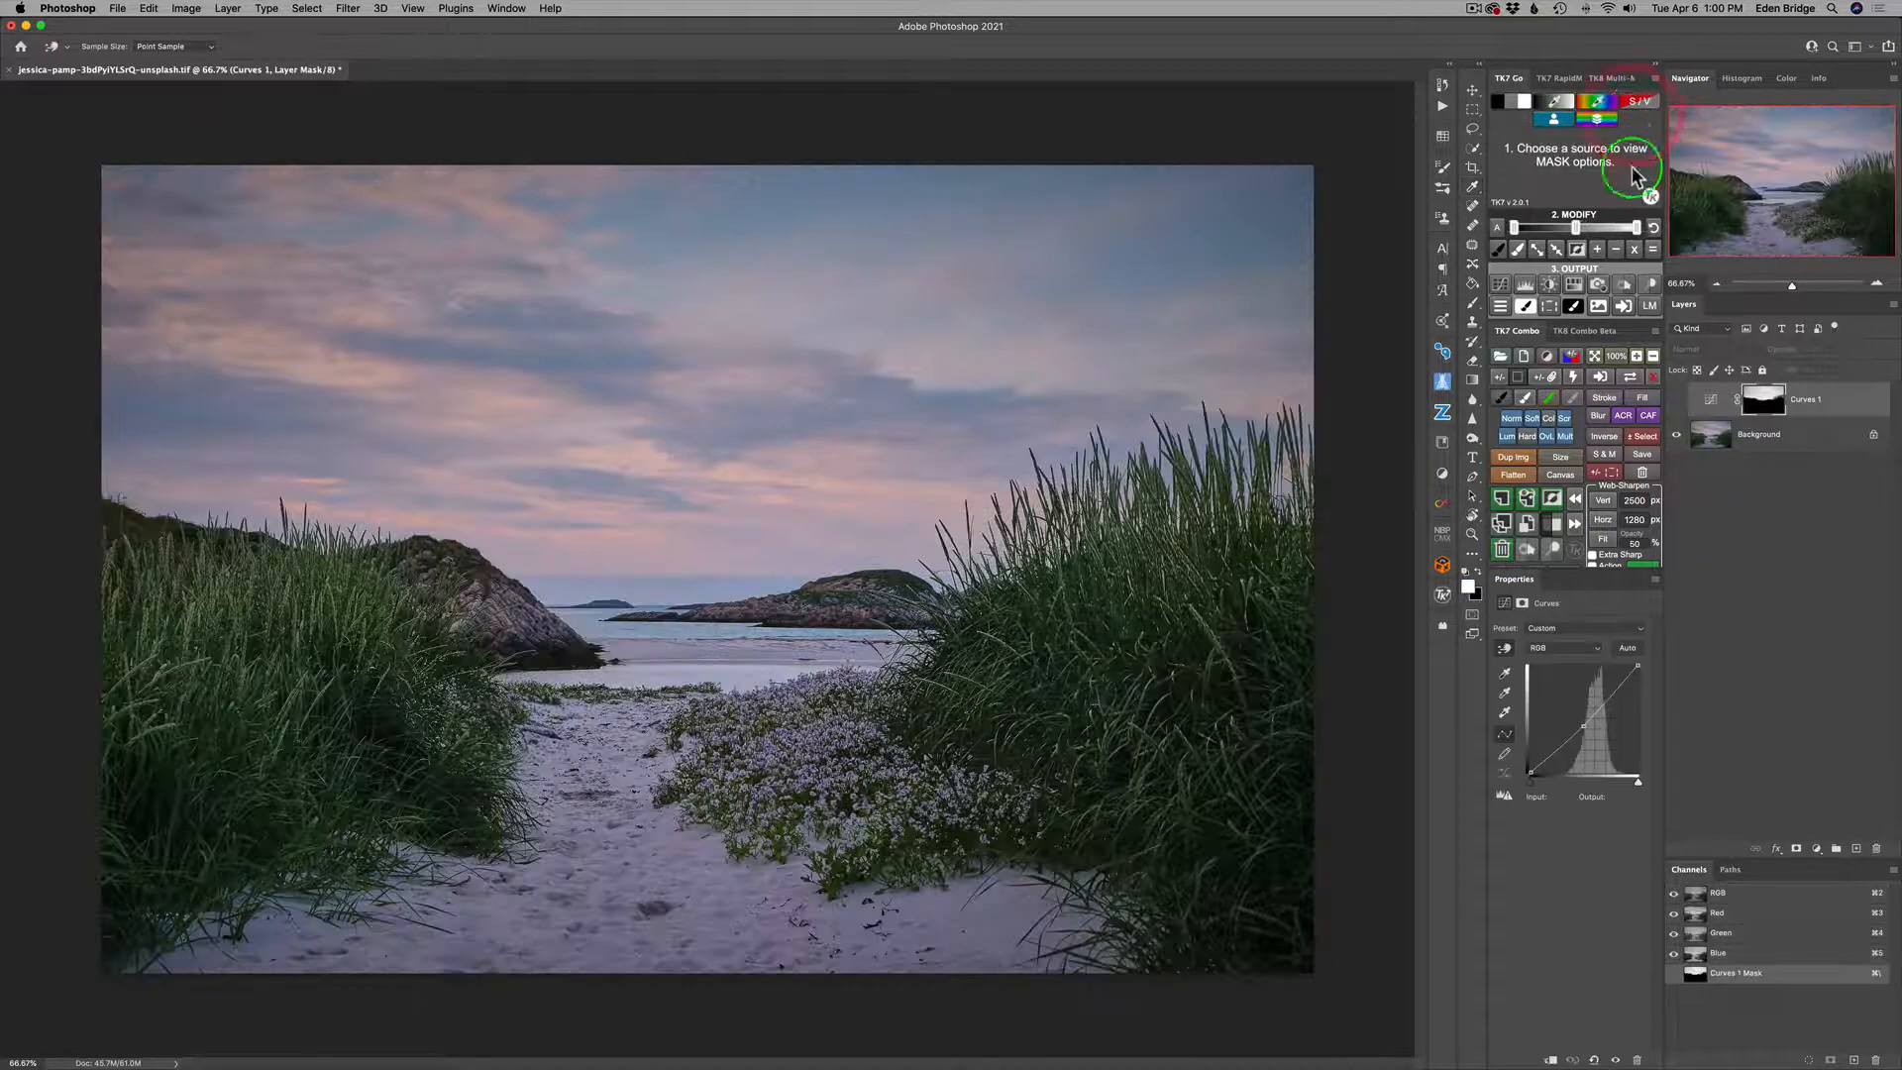
# Show the Curves 1 adjustment again and view its layer mask in black and white, returning to the color image.
pyautogui.click(1700, 402)
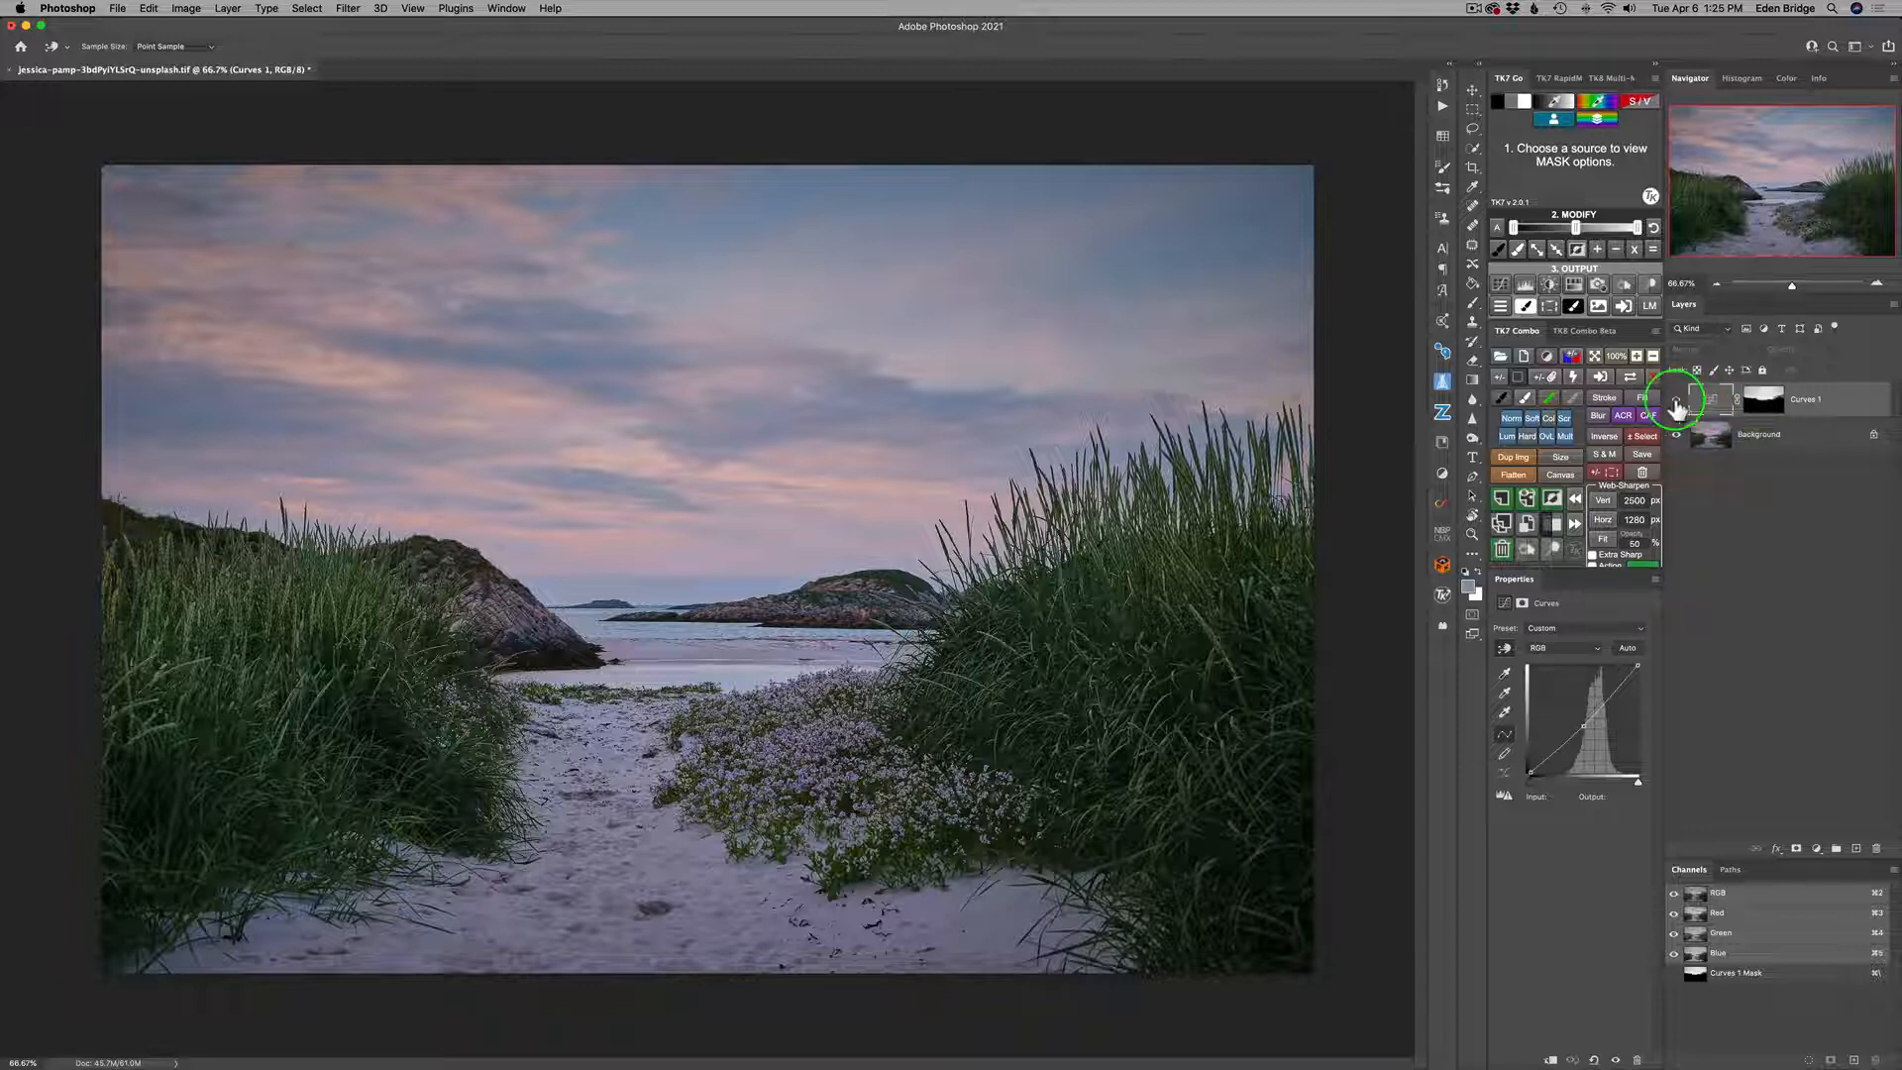
pyautogui.click(1676, 399)
pyautogui.click(1762, 404)
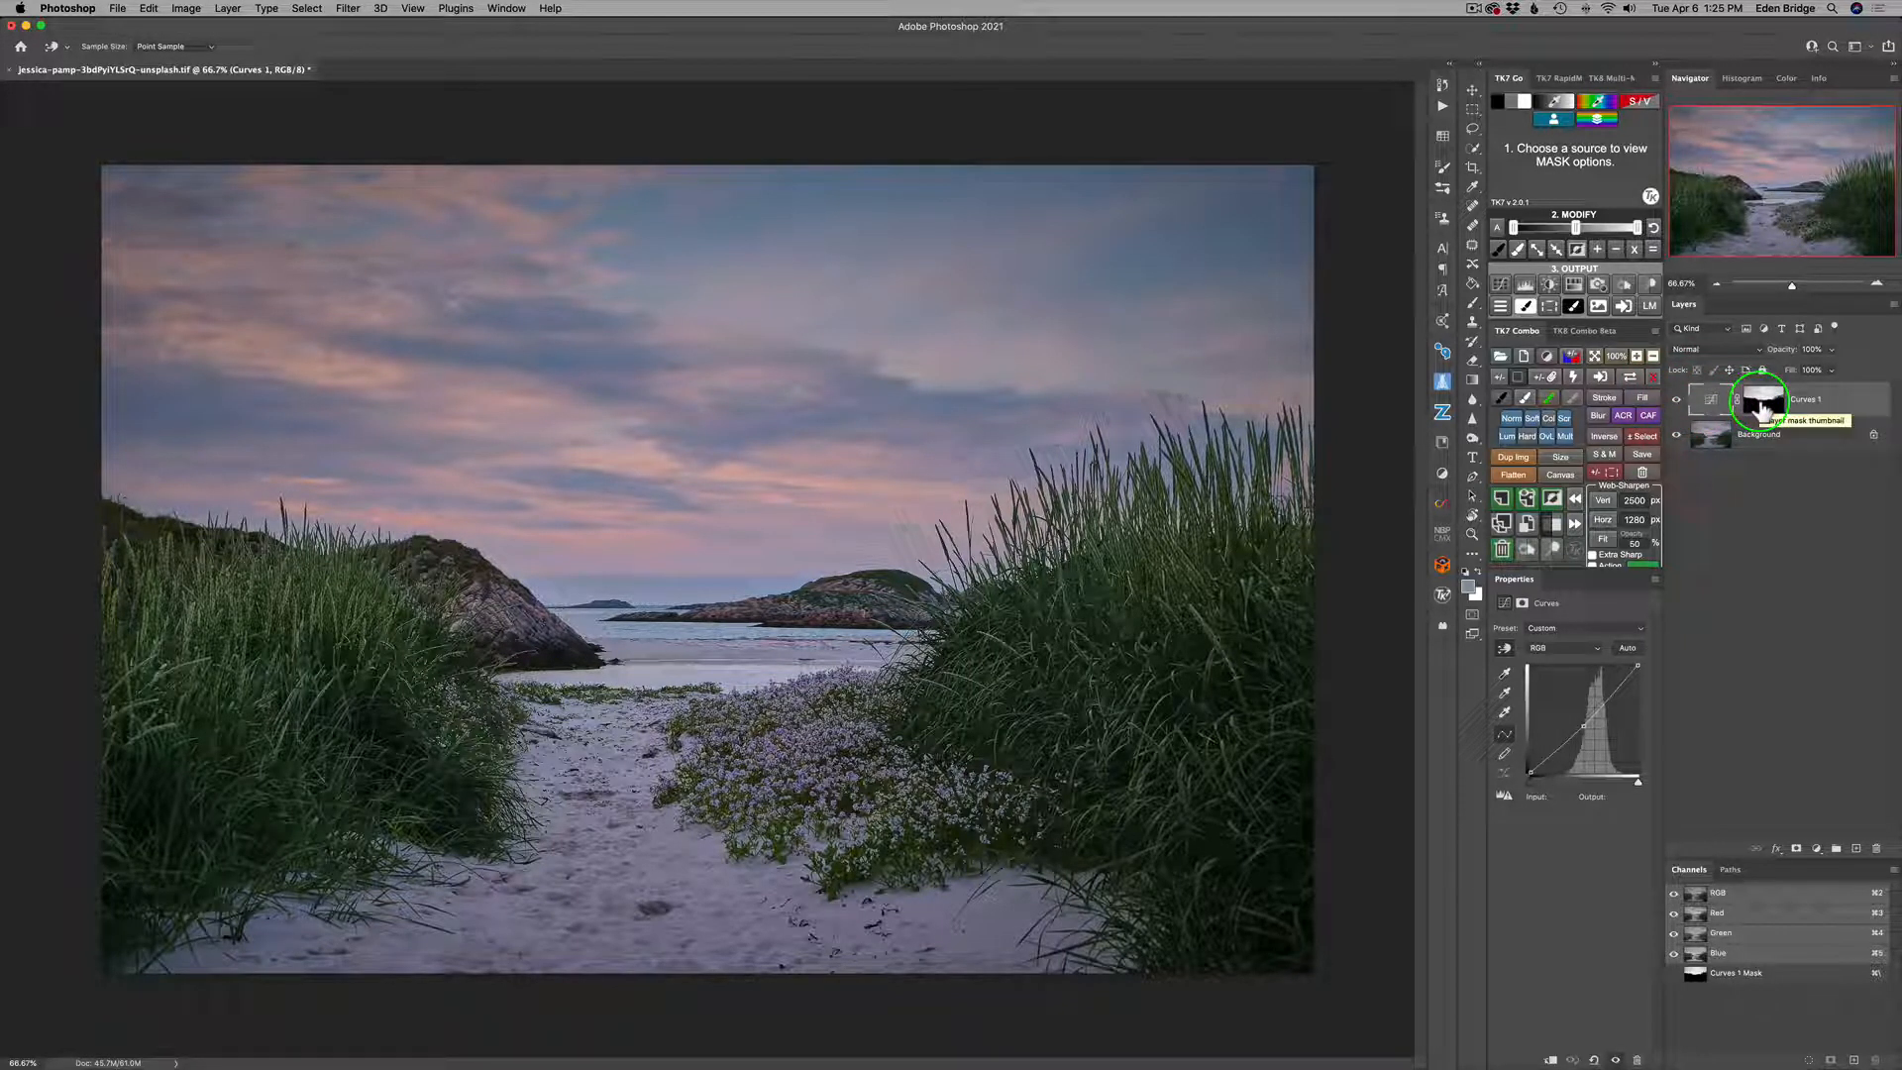
pyautogui.click(1631, 376)
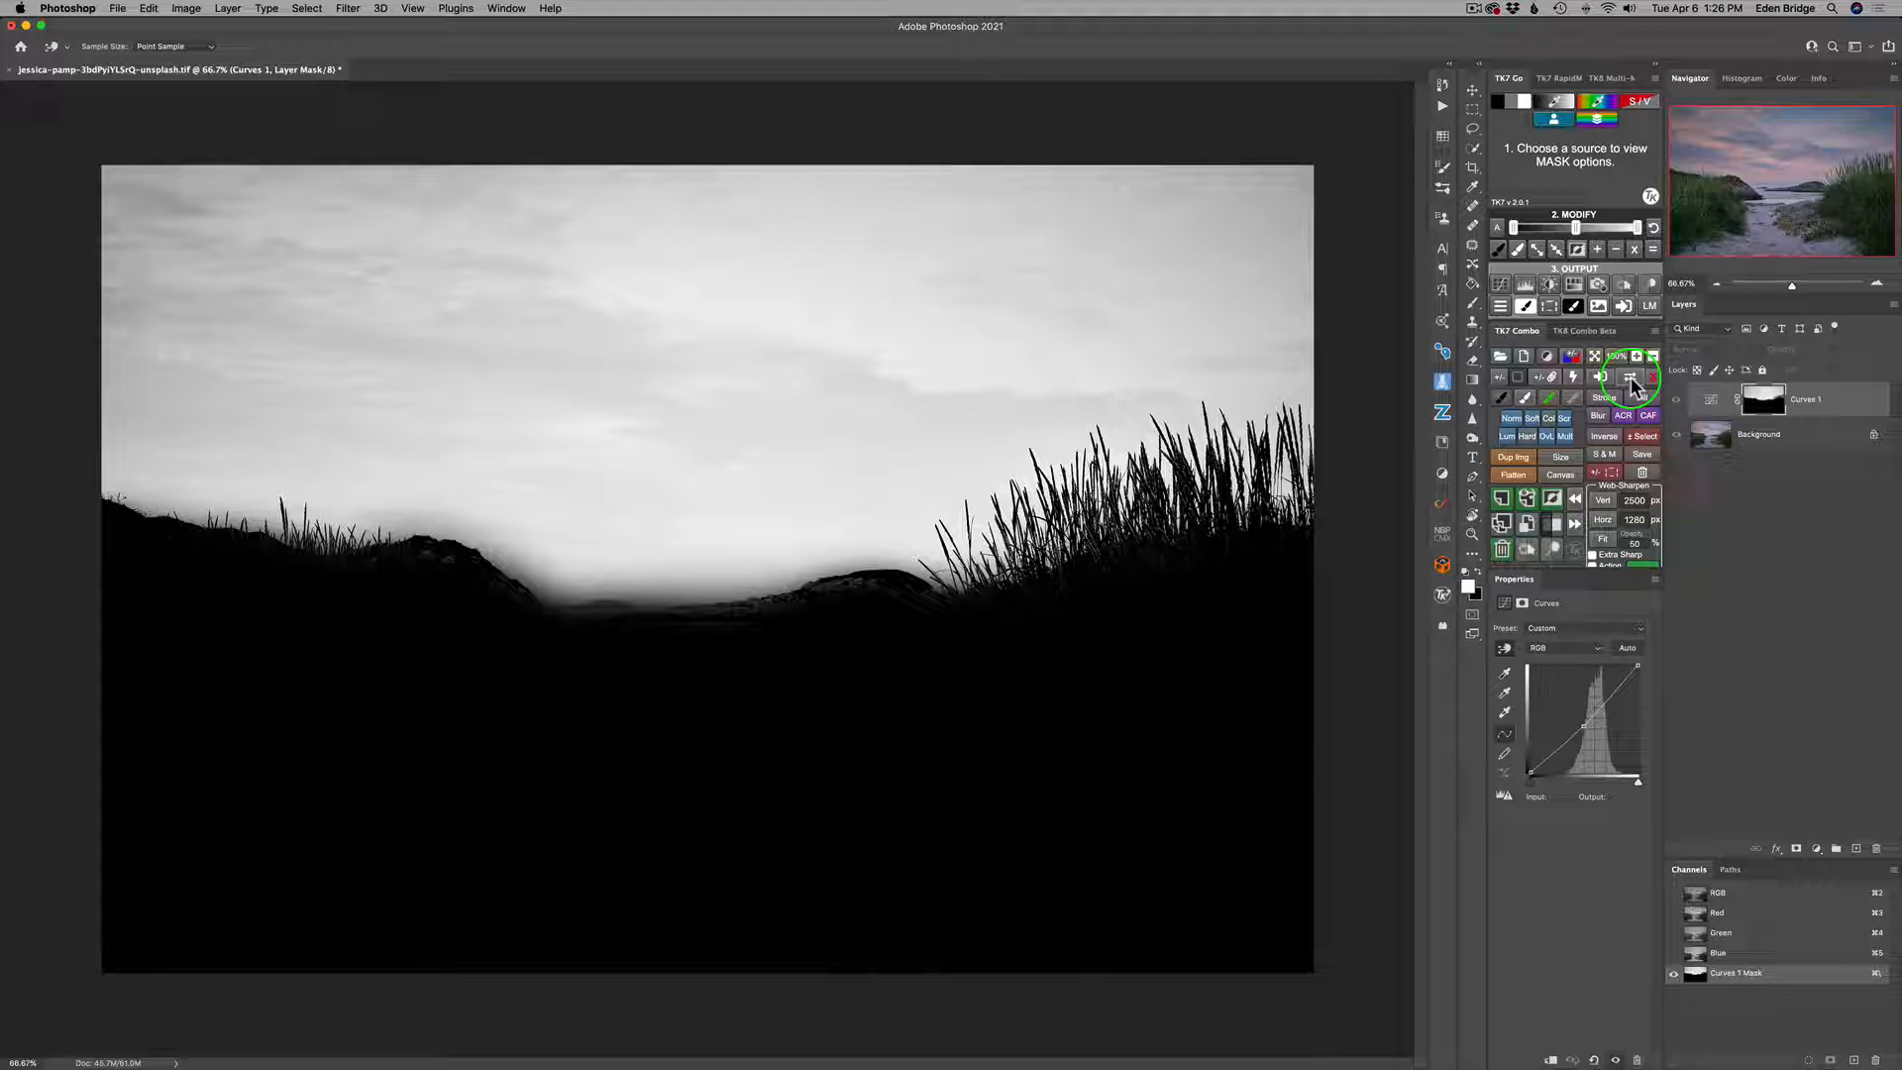
pyautogui.click(1628, 378)
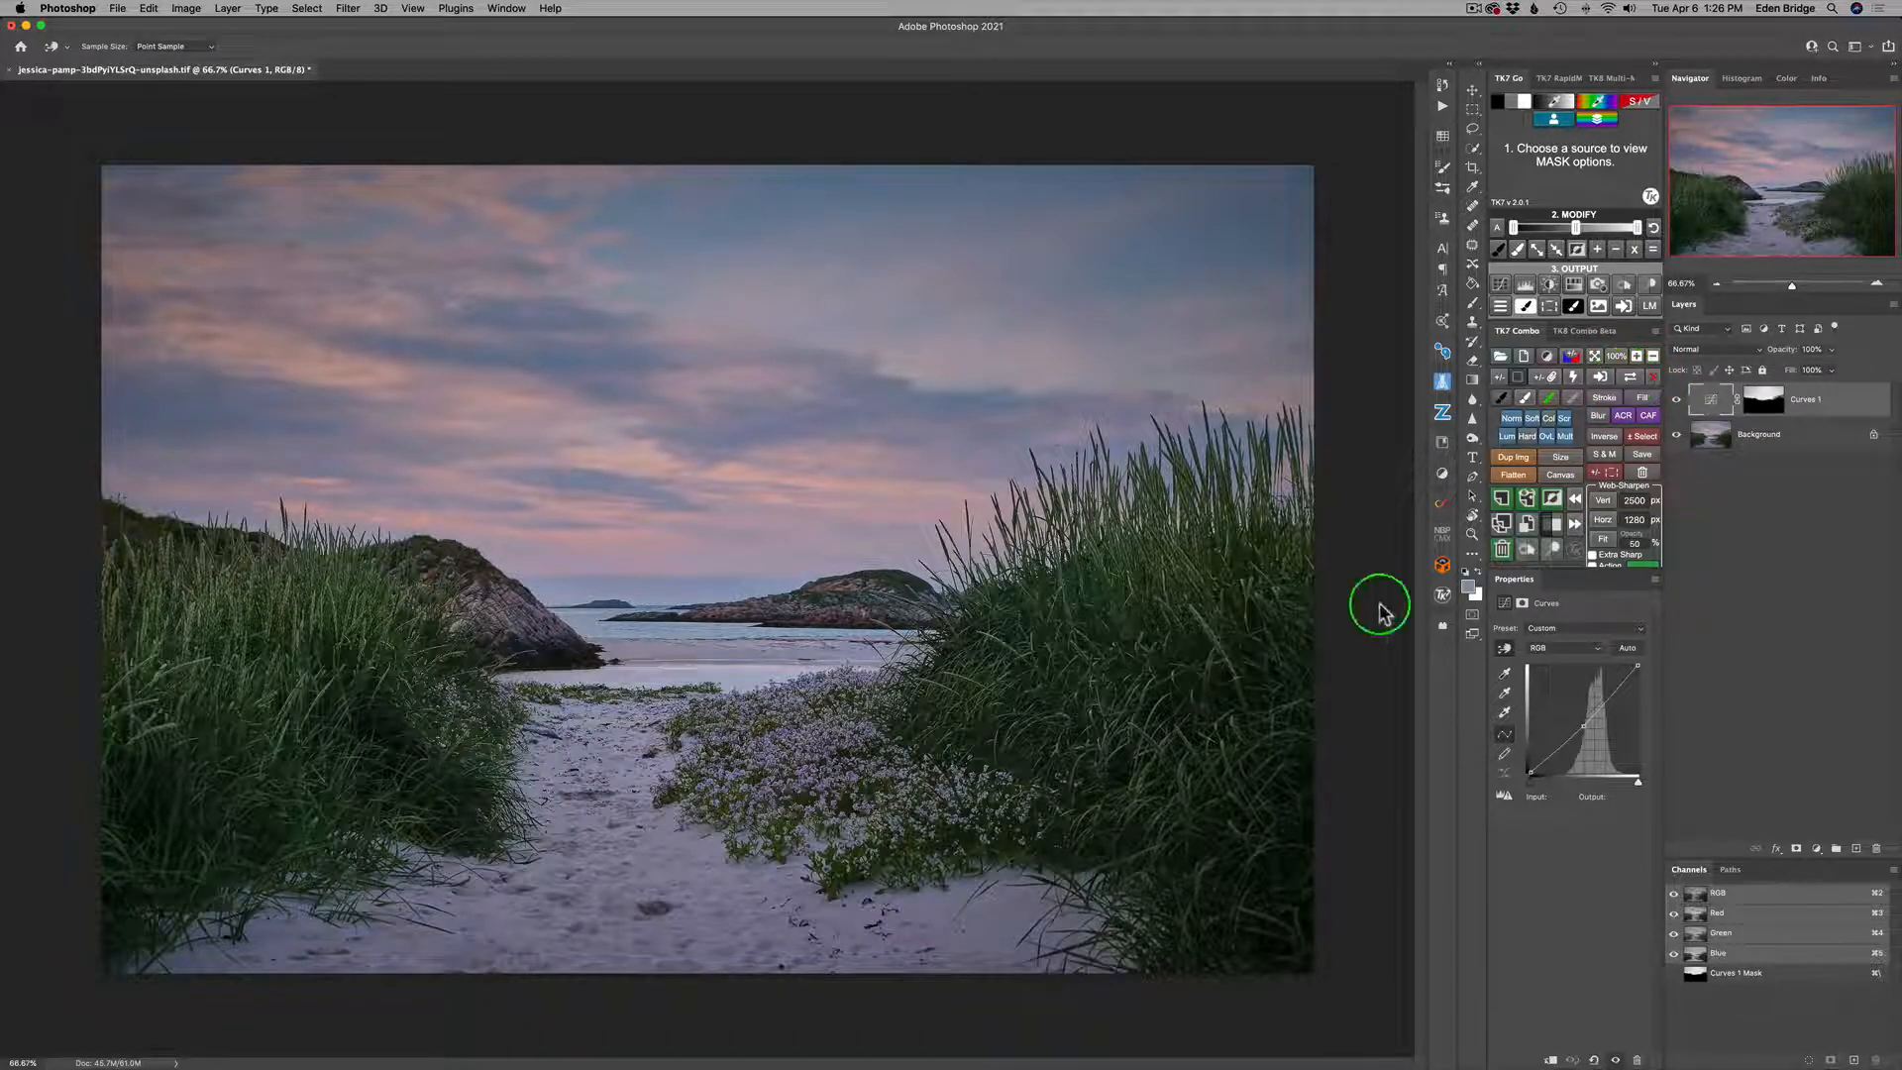
pyautogui.press('super+backslash')
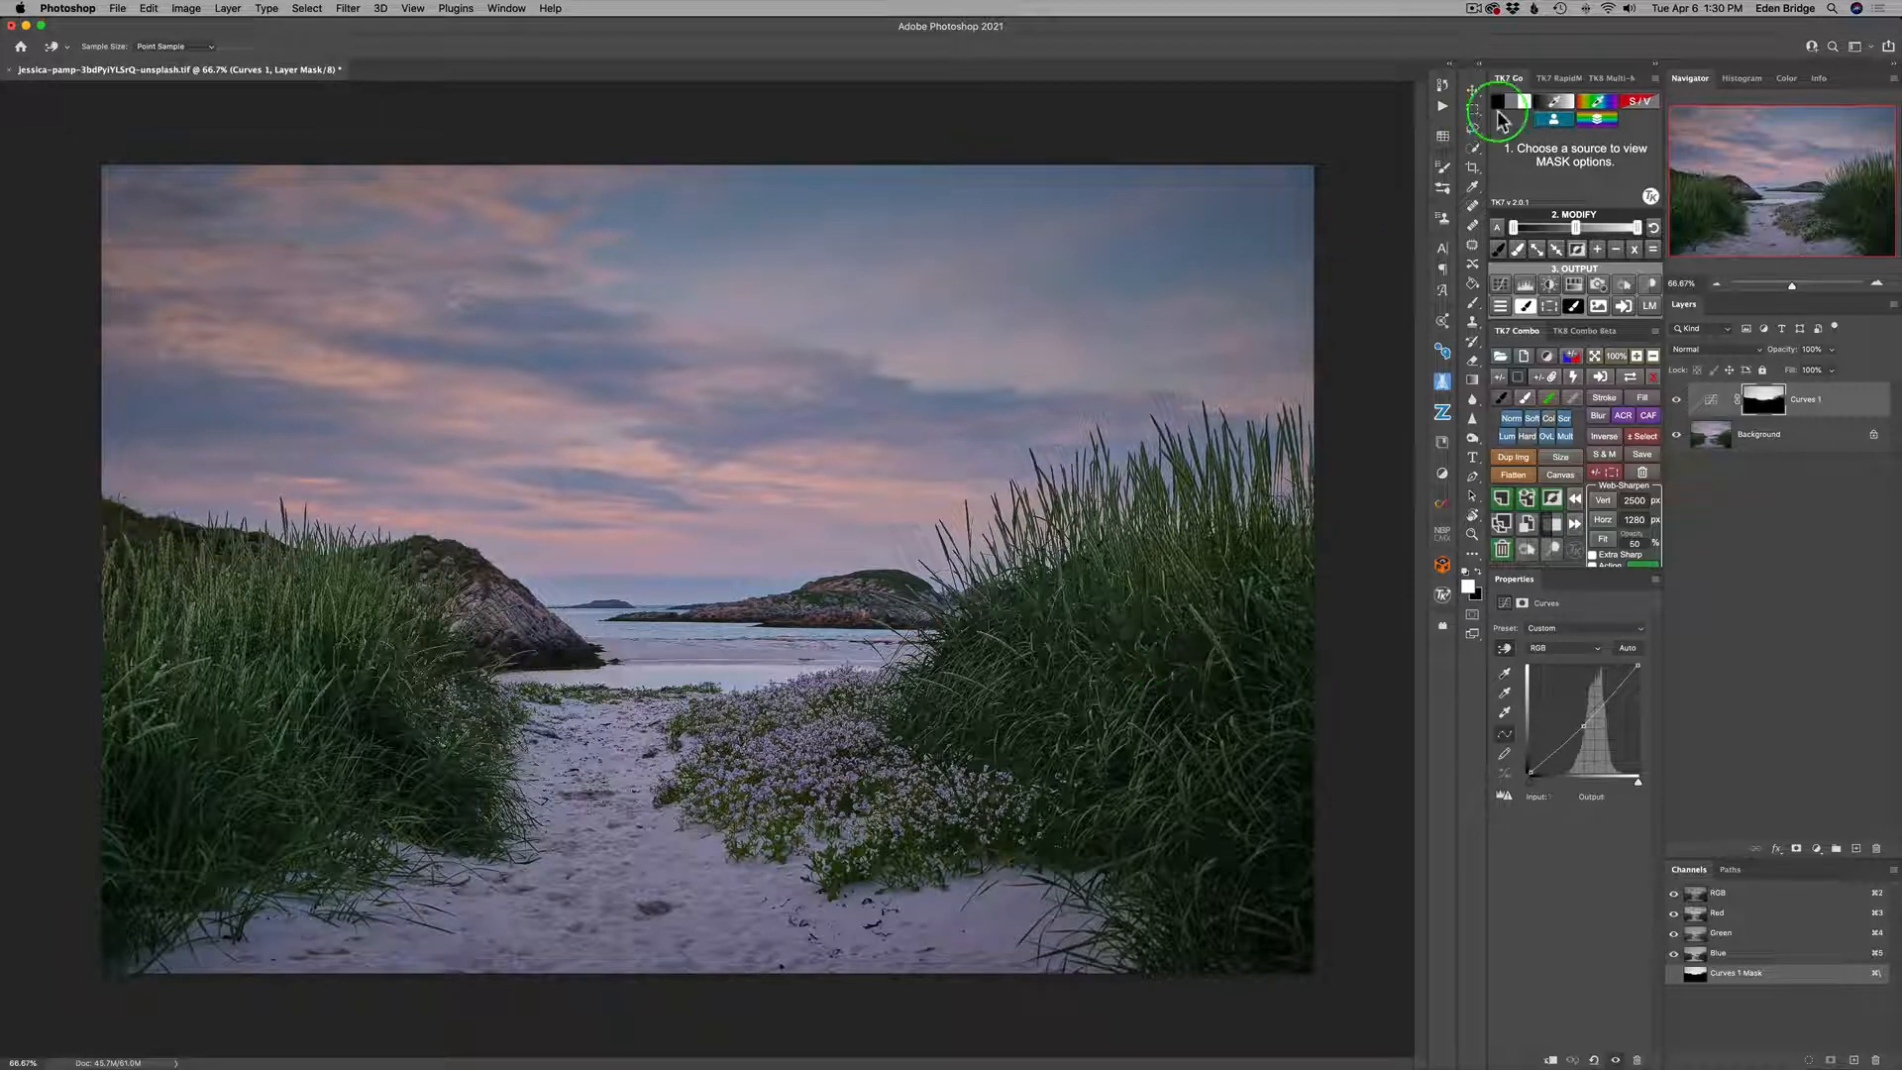
# Create a zone mask from the dark green tone #1f381a sampled in the tall grass on the image's right side.
pyautogui.click(1561, 106)
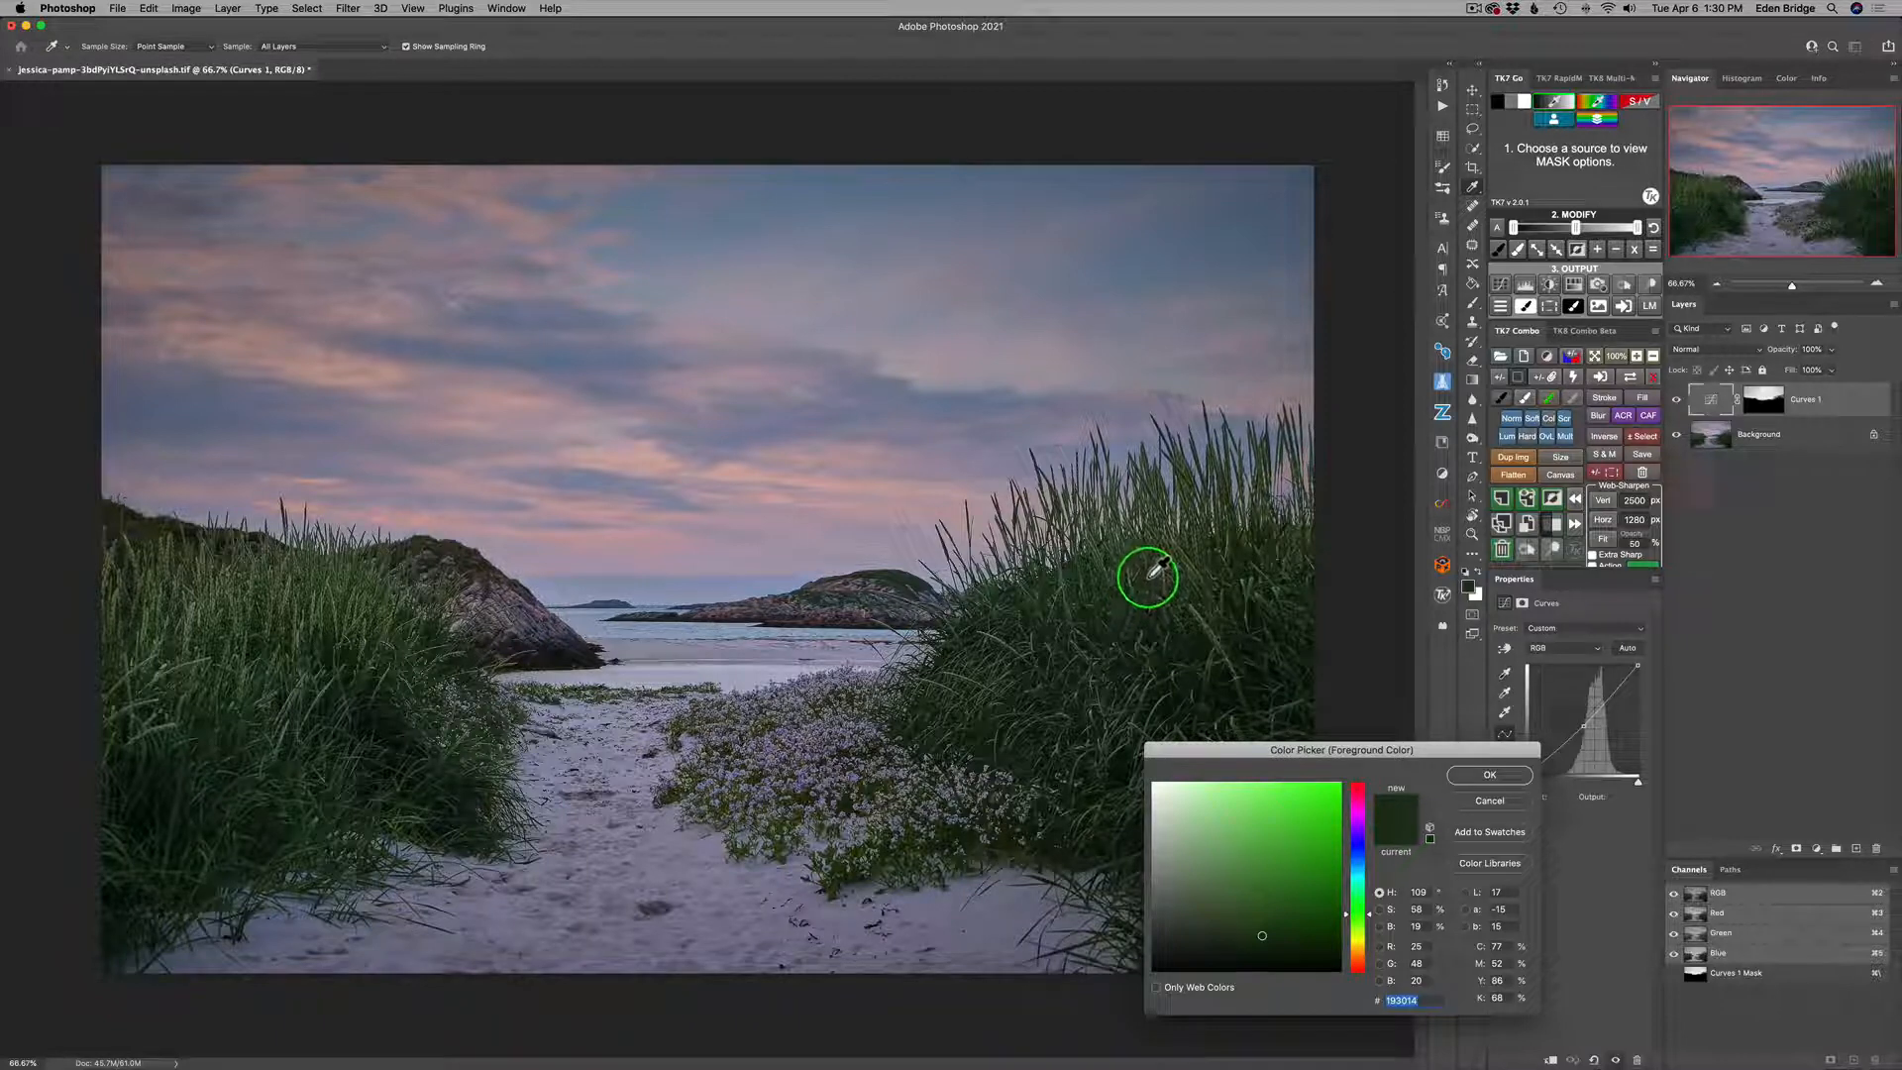
pyautogui.moveTo(1148, 577); pyautogui.dragTo(1146, 575)
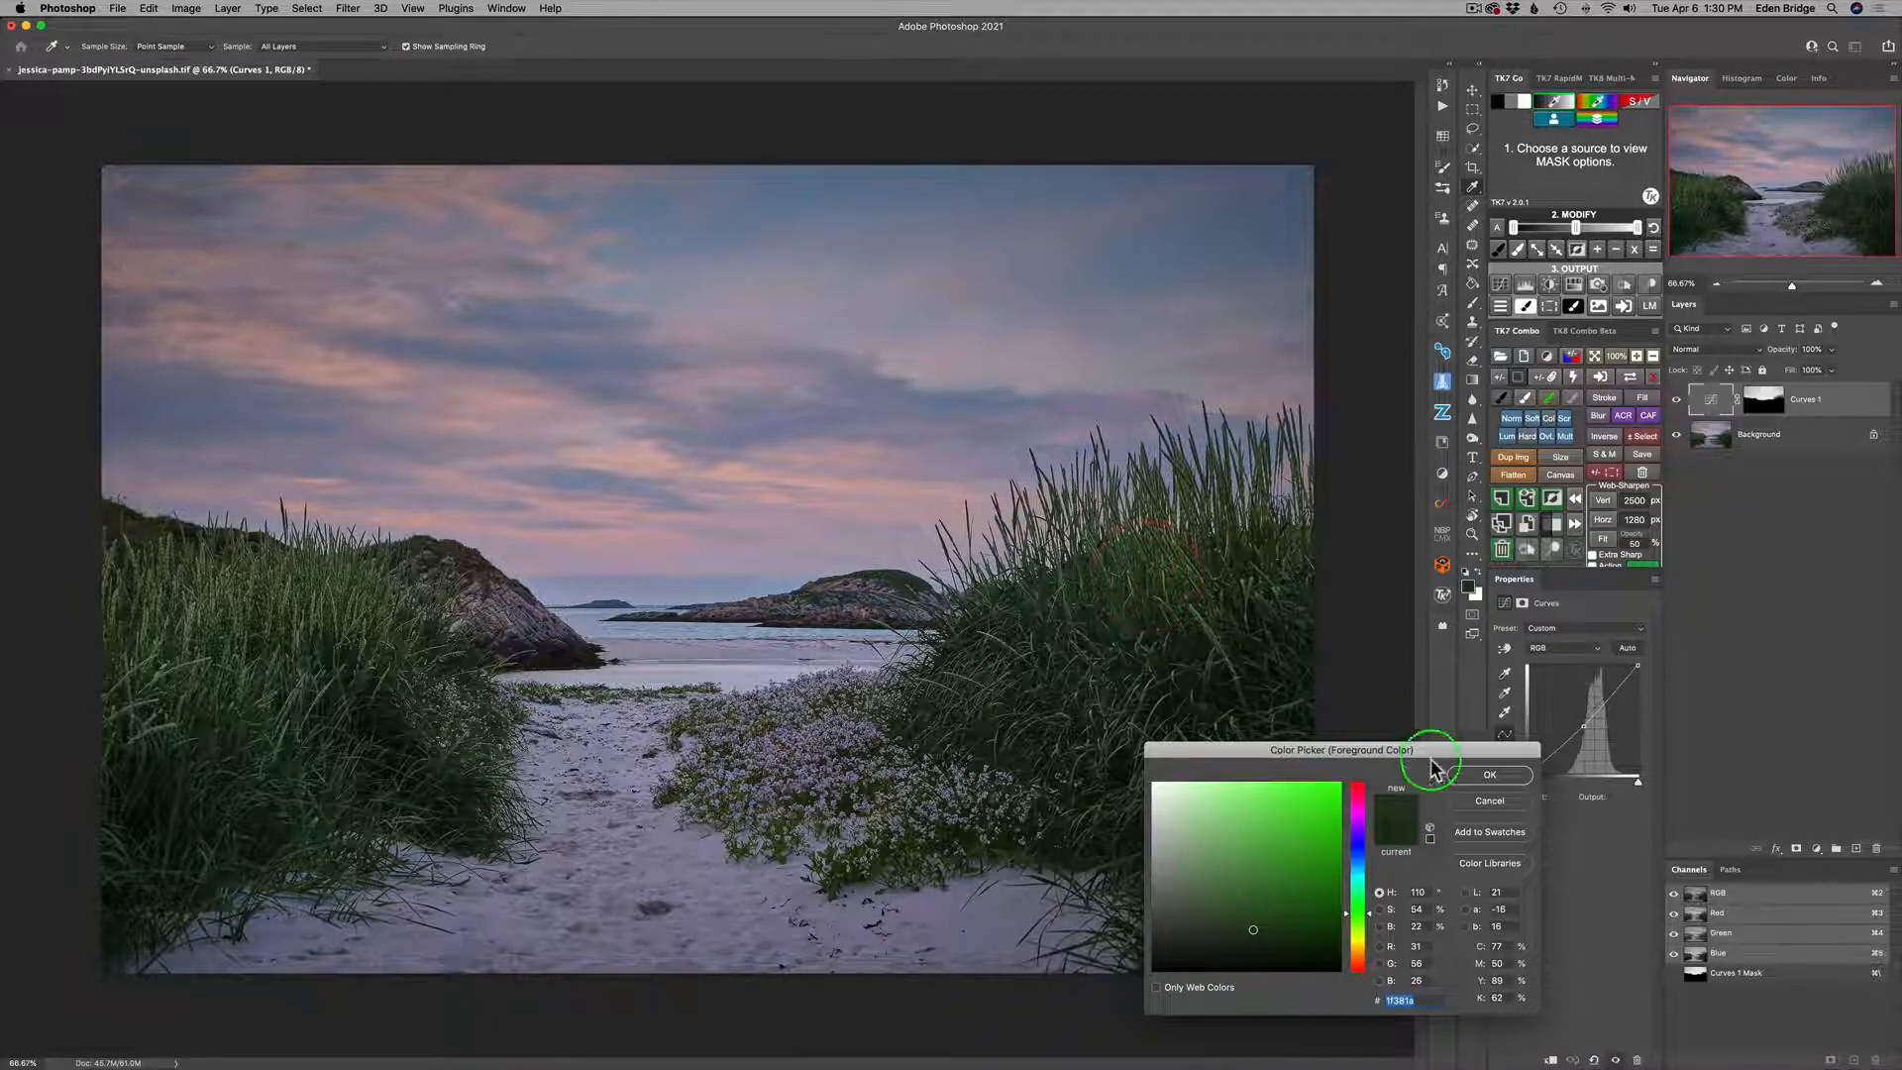
pyautogui.click(1479, 779)
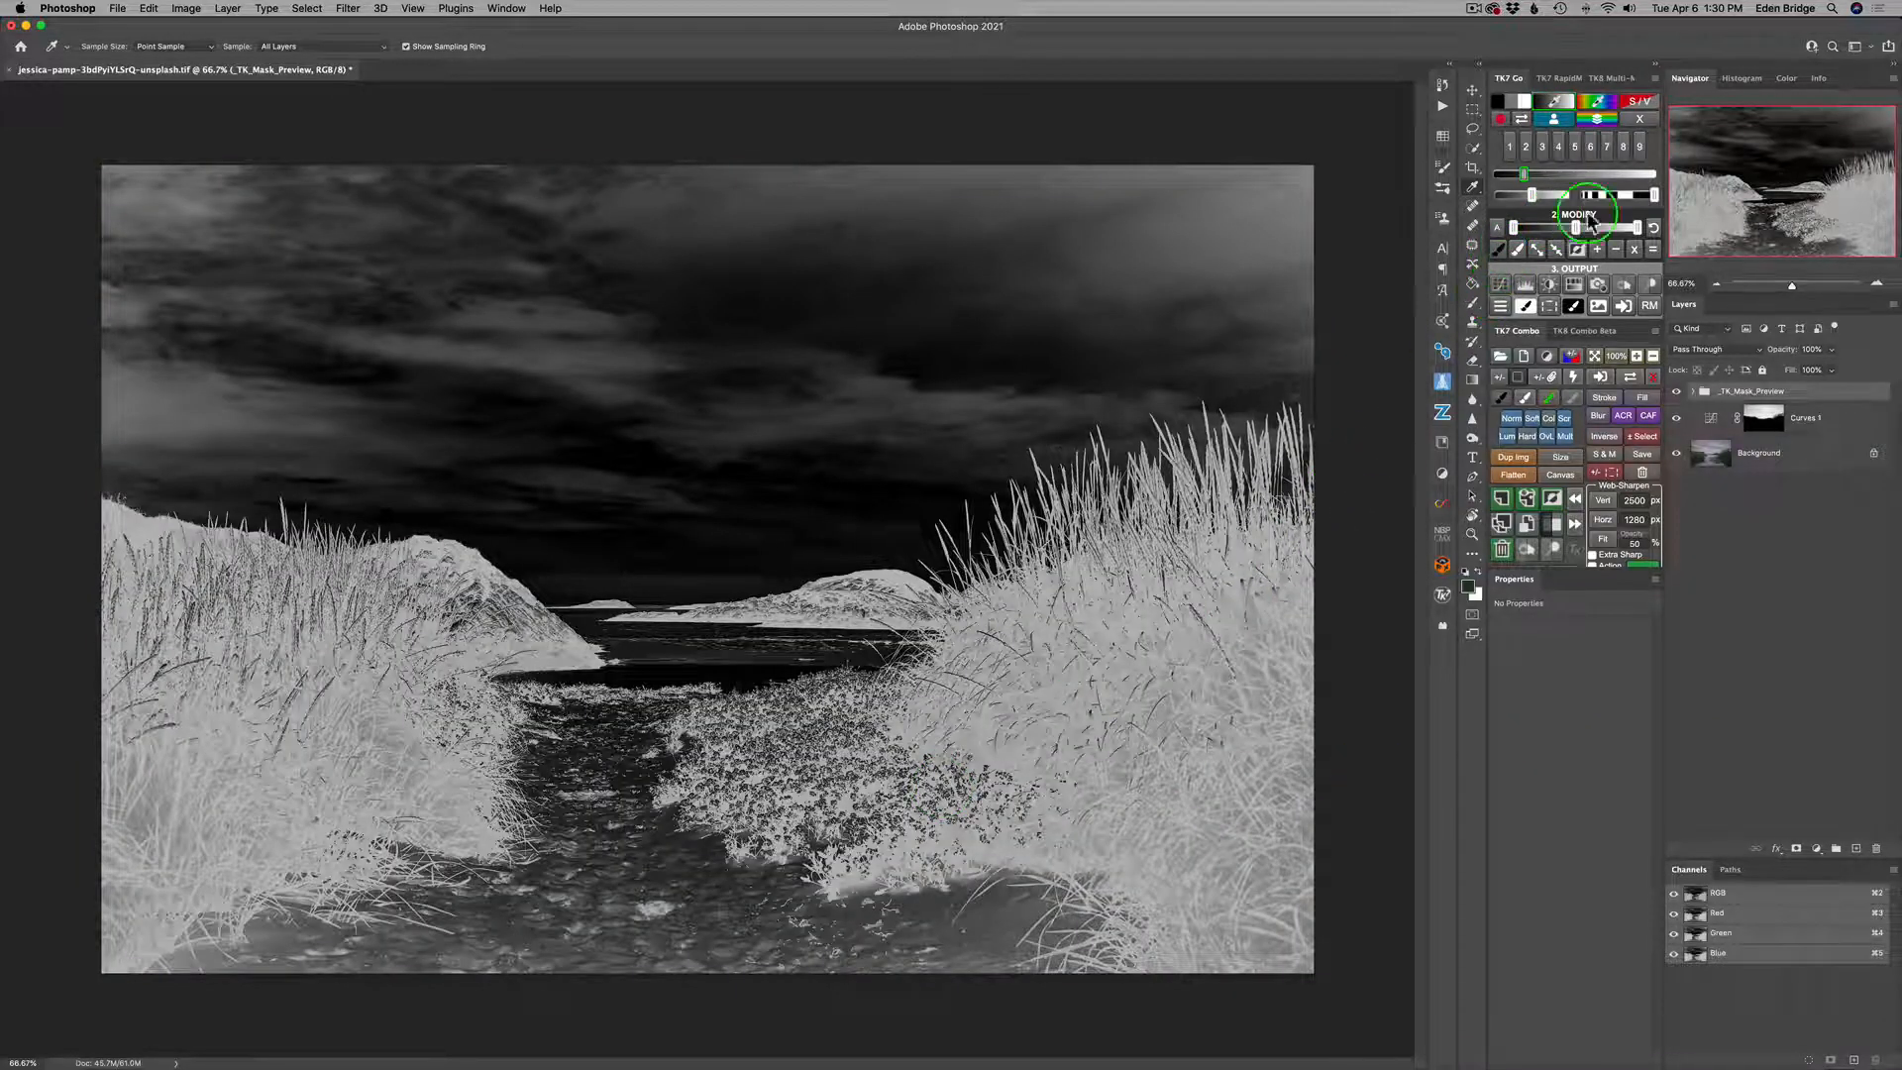
# Narrow the green zone mask's tonal range and raise its contrast by moving the black and white levels inward.
pyautogui.moveTo(1652, 195); pyautogui.dragTo(1580, 198)
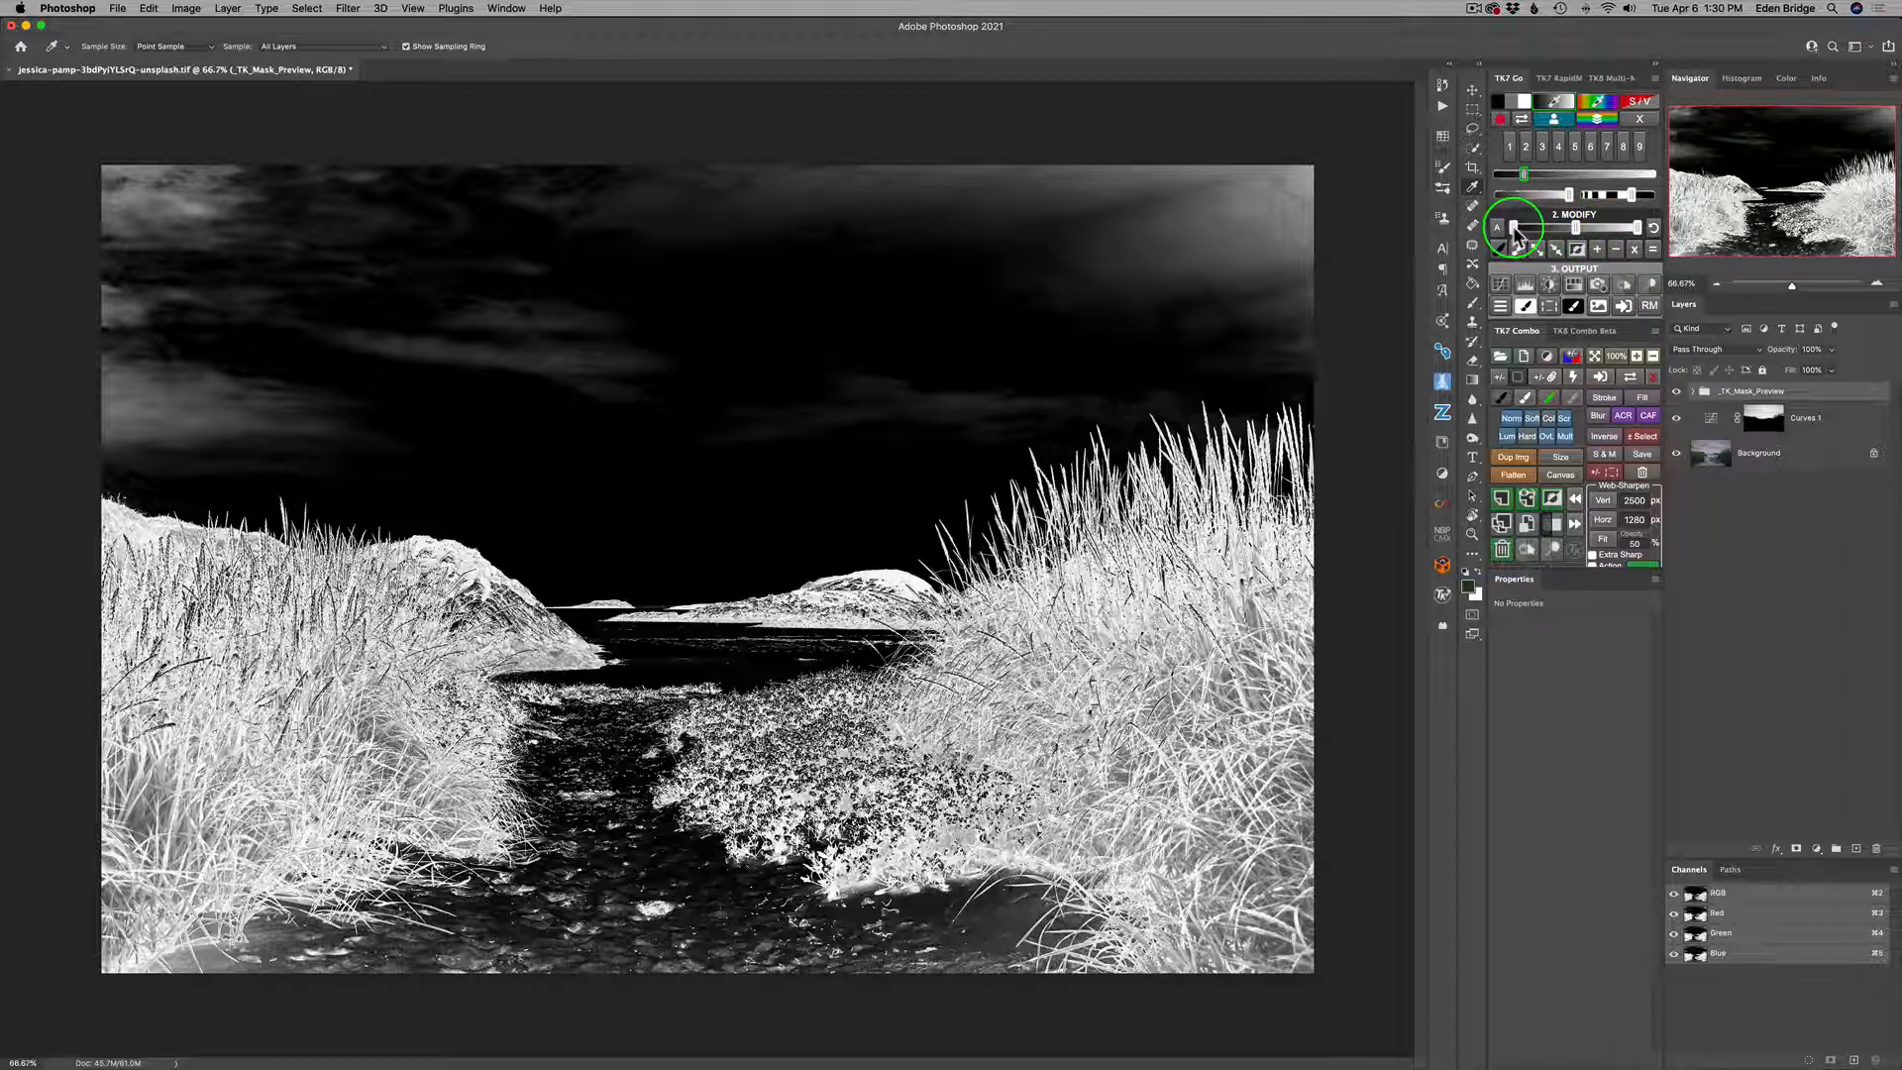
pyautogui.moveTo(1513, 234); pyautogui.dragTo(1542, 229)
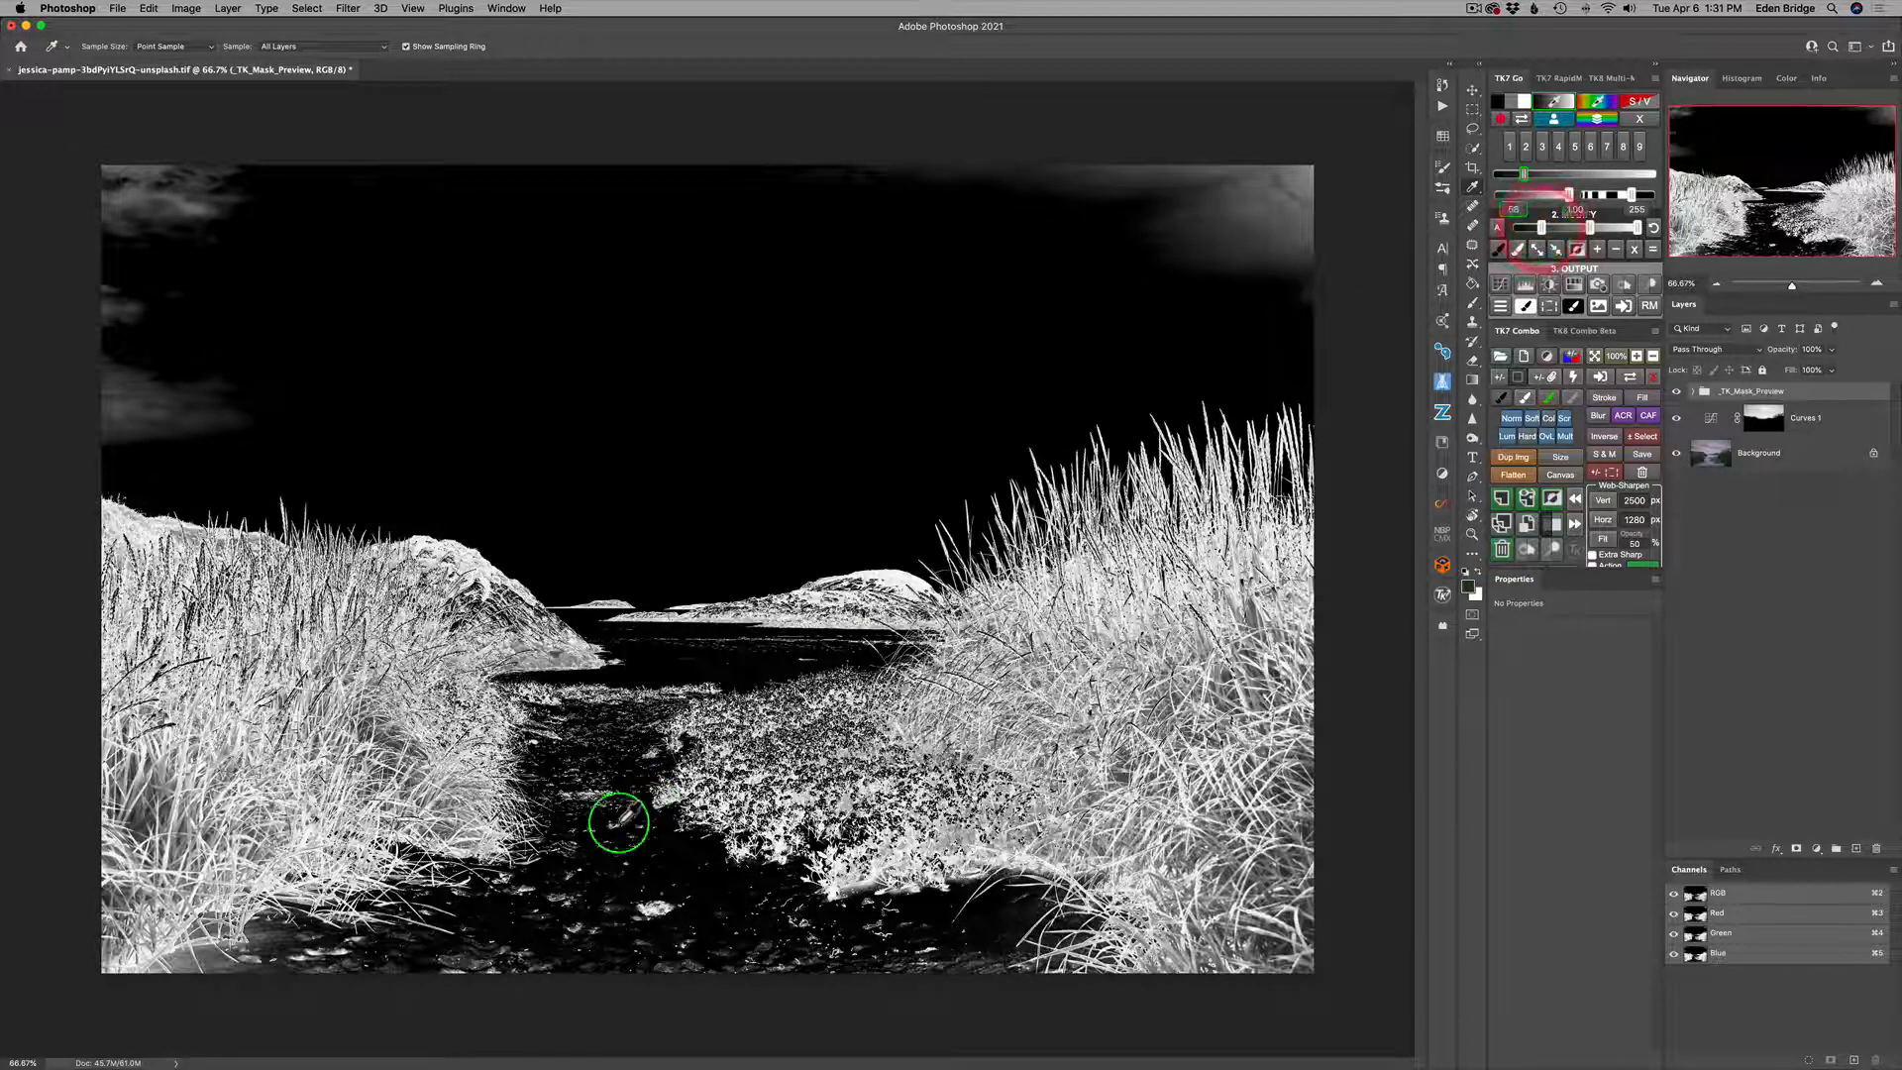
pyautogui.moveTo(618, 821); pyautogui.dragTo(1119, 397)
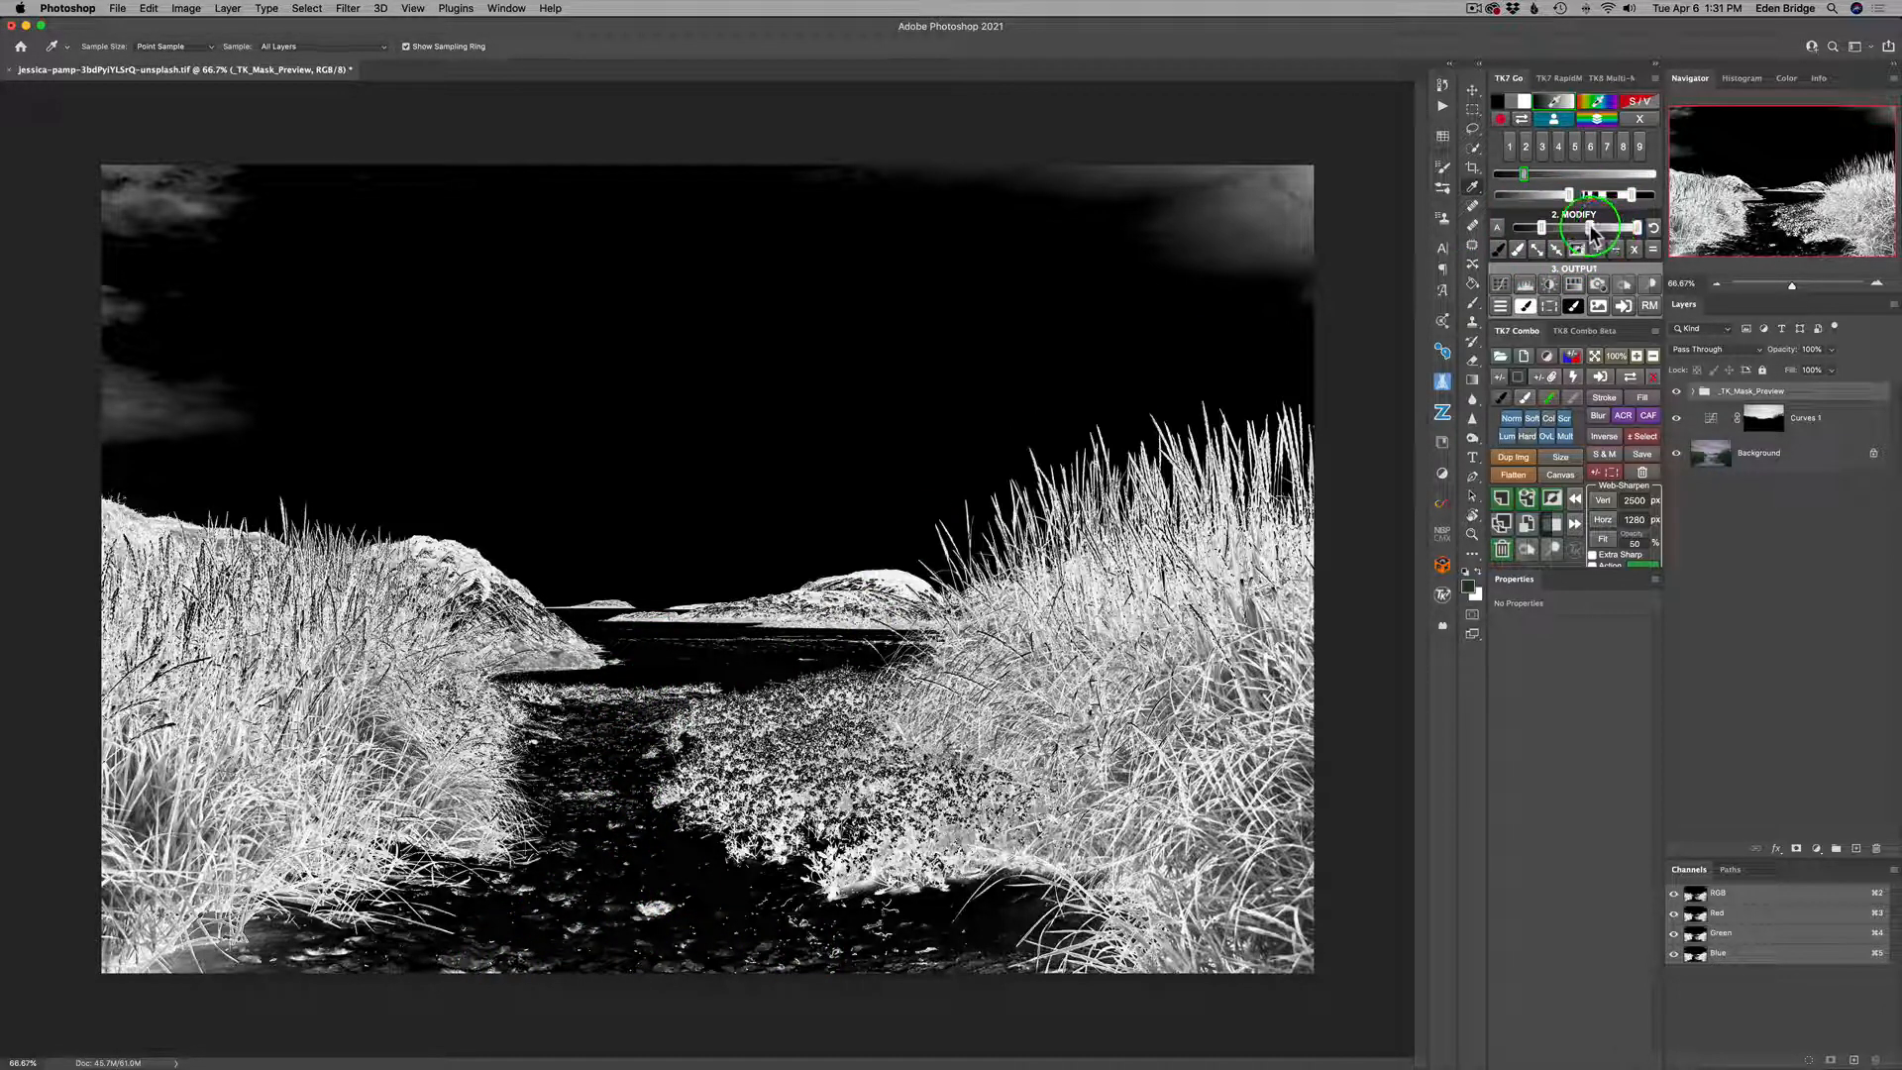
pyautogui.moveTo(1592, 234)
pyautogui.mouseDown()
pyautogui.moveTo(1573, 235)
pyautogui.moveTo(1624, 228)
pyautogui.mouseUp()
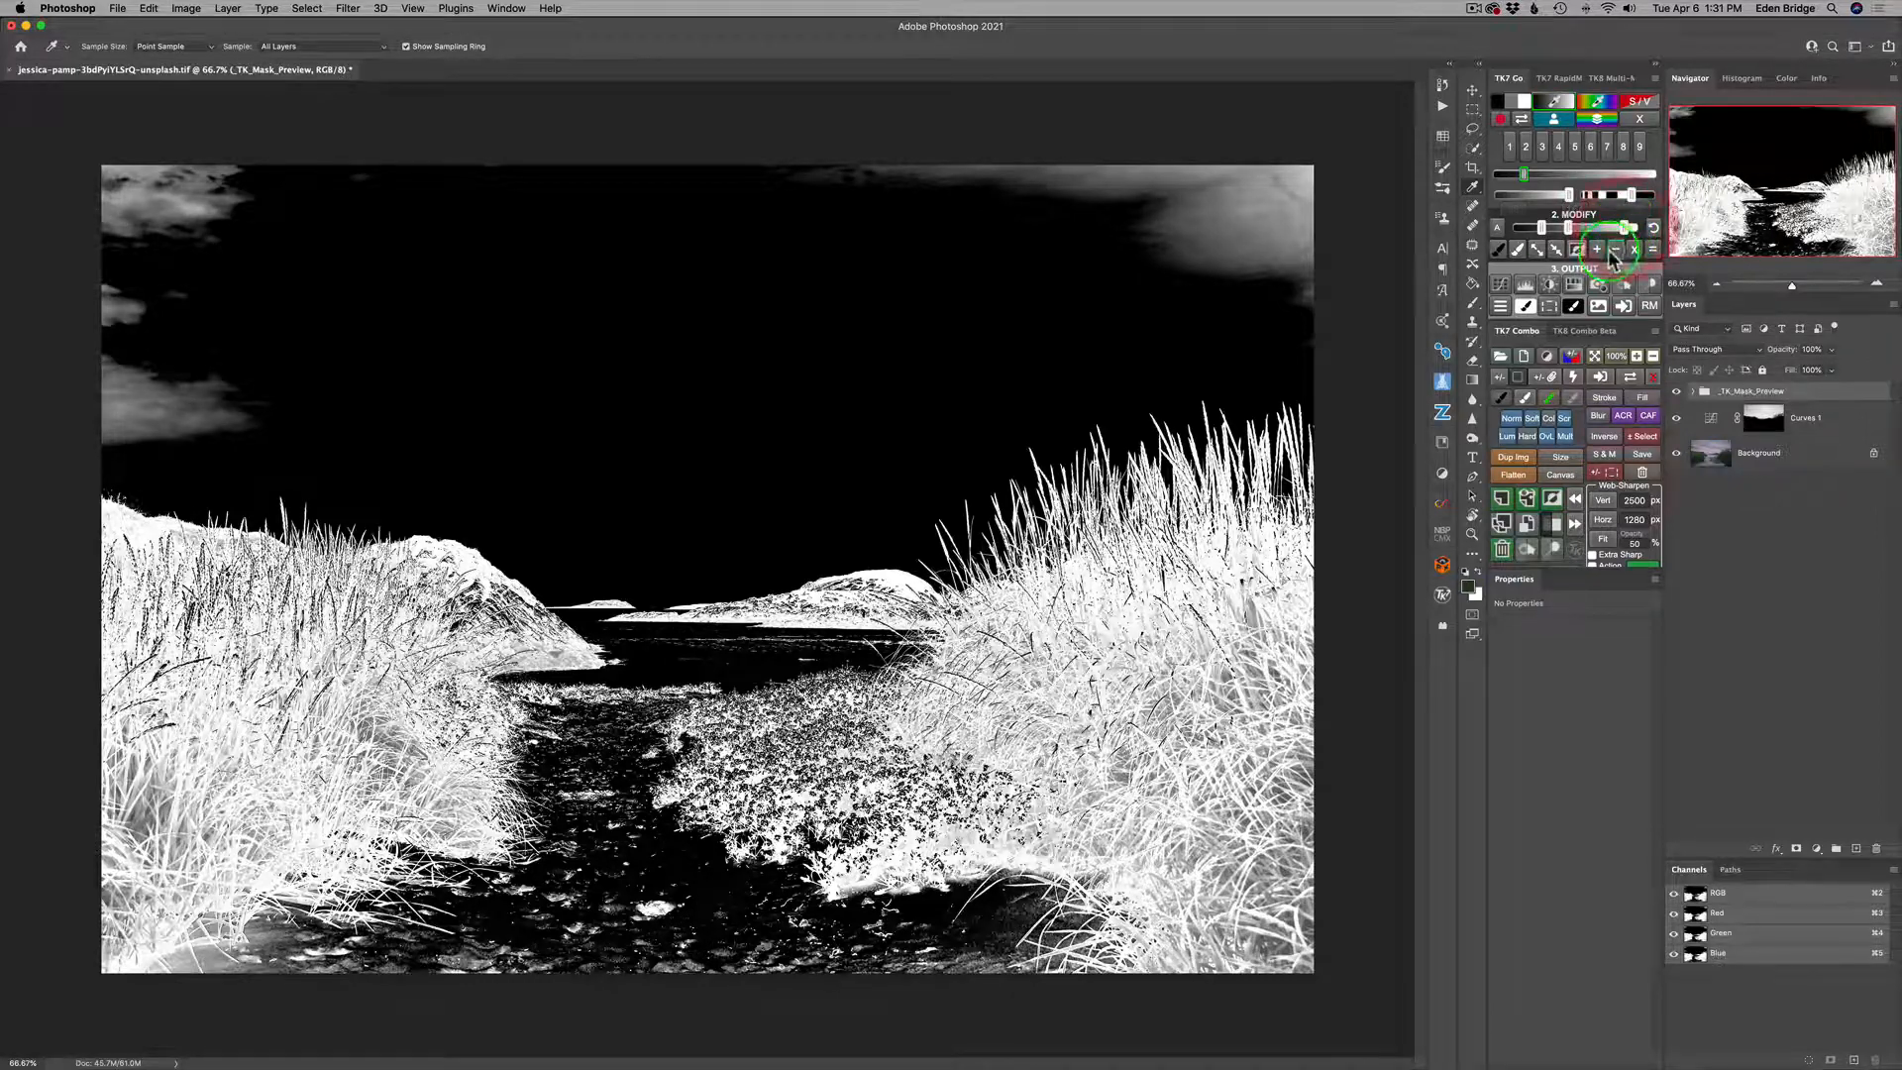
# Paint black over the remaining gray cloud patches in the mask's sky.
pyautogui.click(1502, 252)
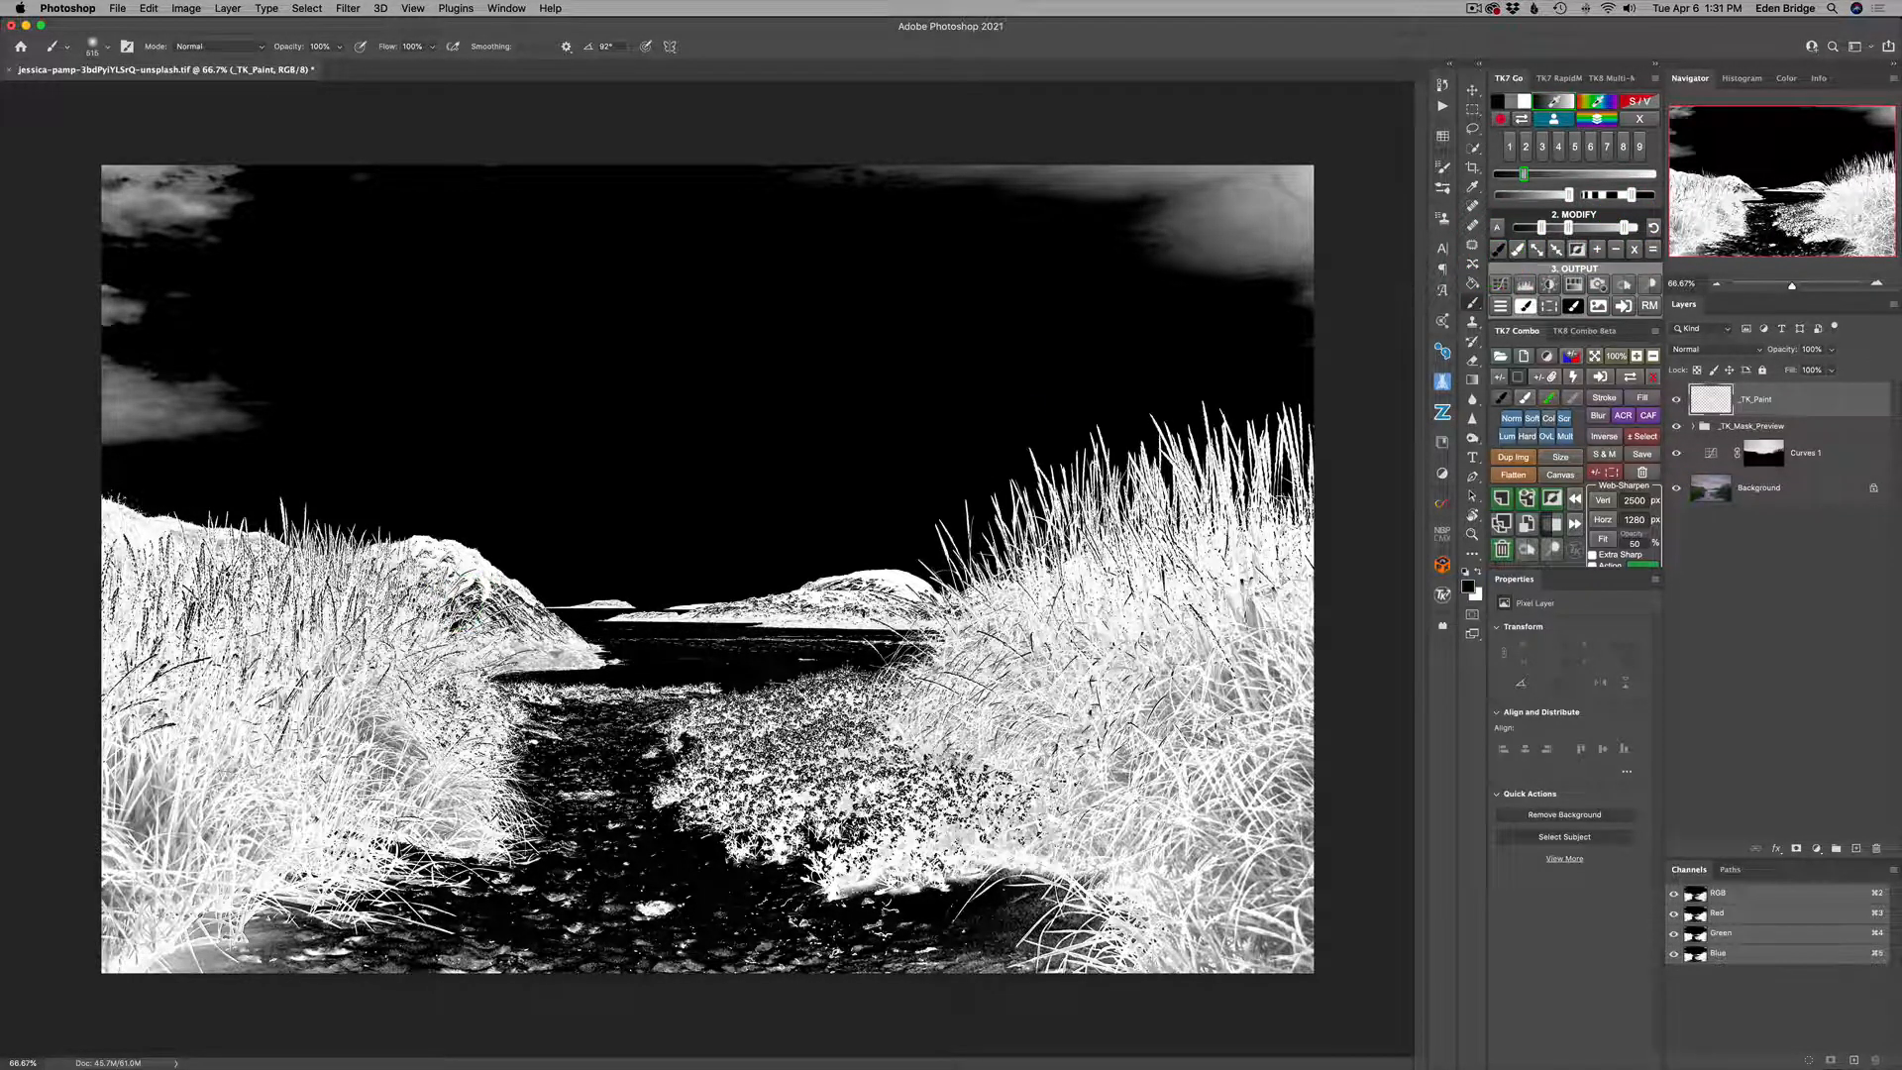
pyautogui.moveTo(266, 406)
pyautogui.mouseDown()
pyautogui.moveTo(137, 405)
pyautogui.moveTo(167, 395)
pyautogui.moveTo(97, 379)
pyautogui.moveTo(119, 194)
pyautogui.moveTo(198, 224)
pyautogui.moveTo(230, 176)
pyautogui.moveTo(268, 163)
pyautogui.moveTo(969, 149)
pyautogui.moveTo(1080, 224)
pyautogui.moveTo(1288, 277)
pyautogui.mouseUp()
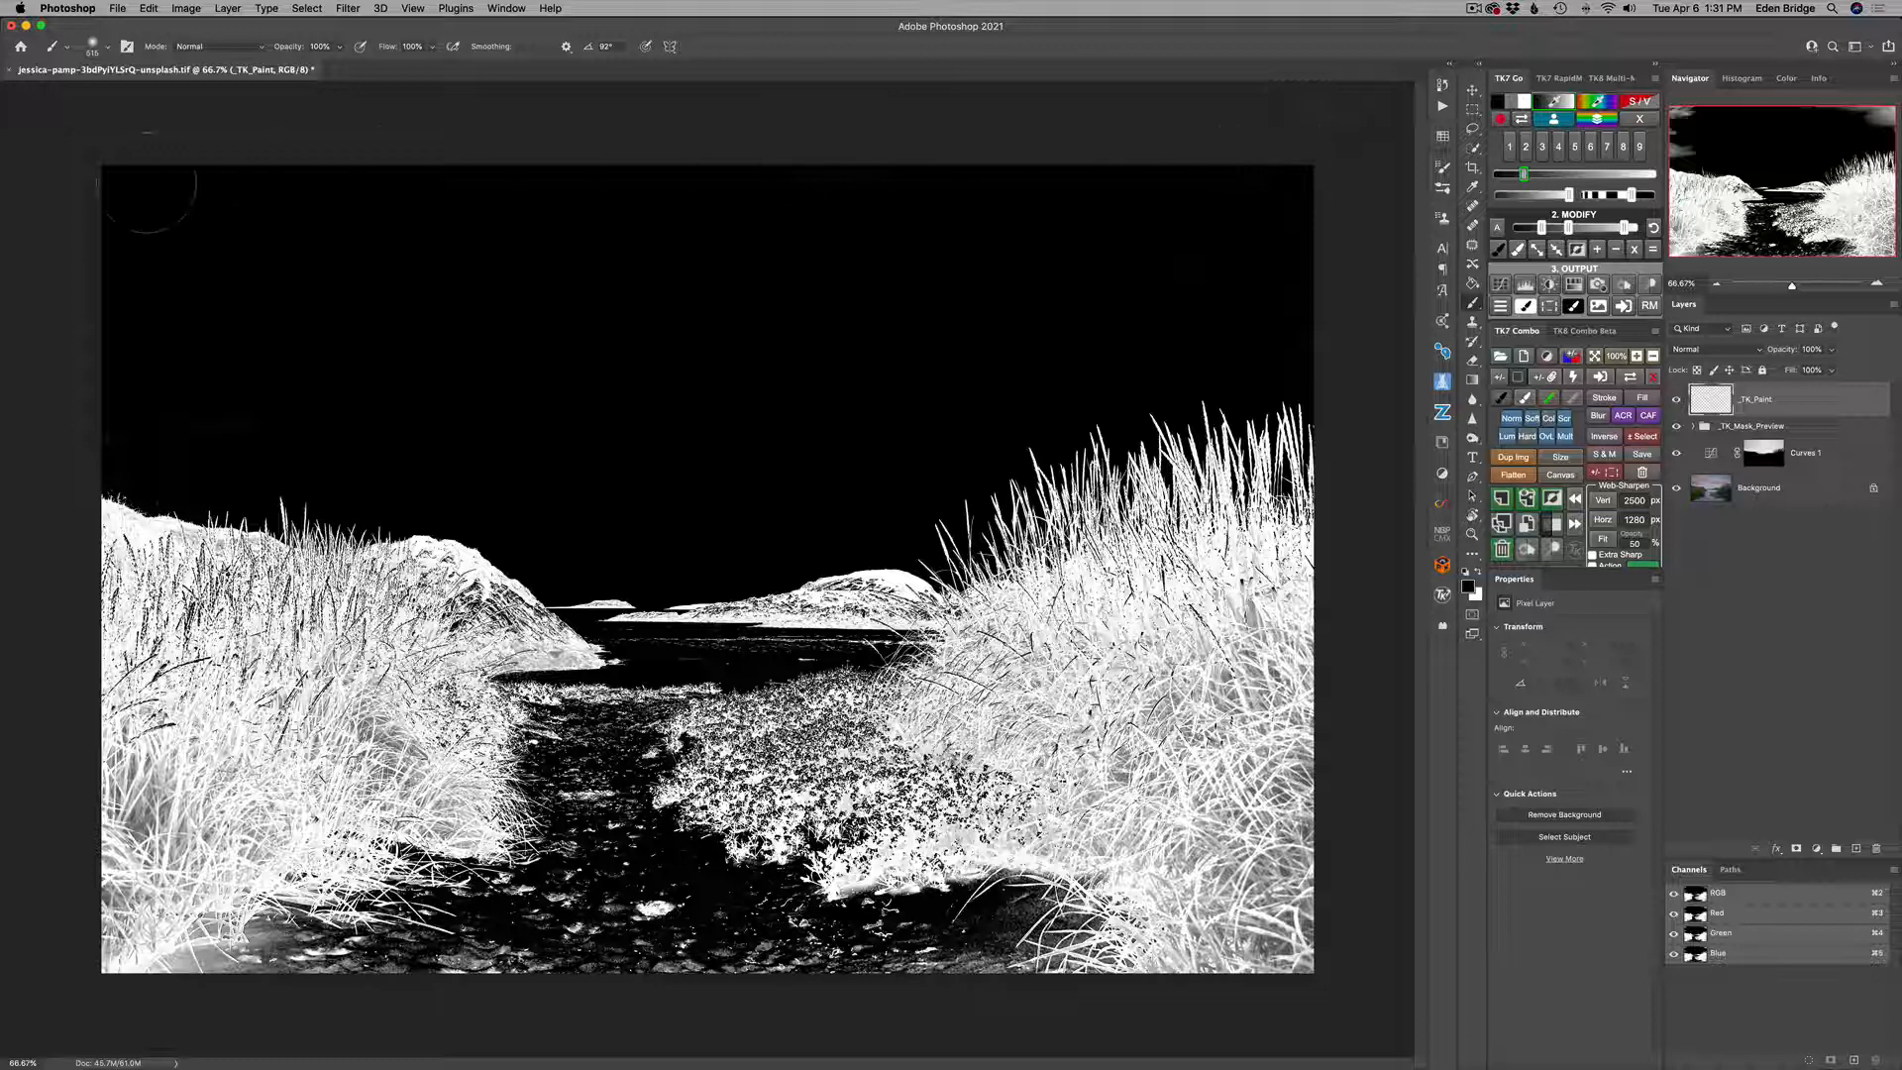
pyautogui.moveTo(146, 183); pyautogui.dragTo(171, 215)
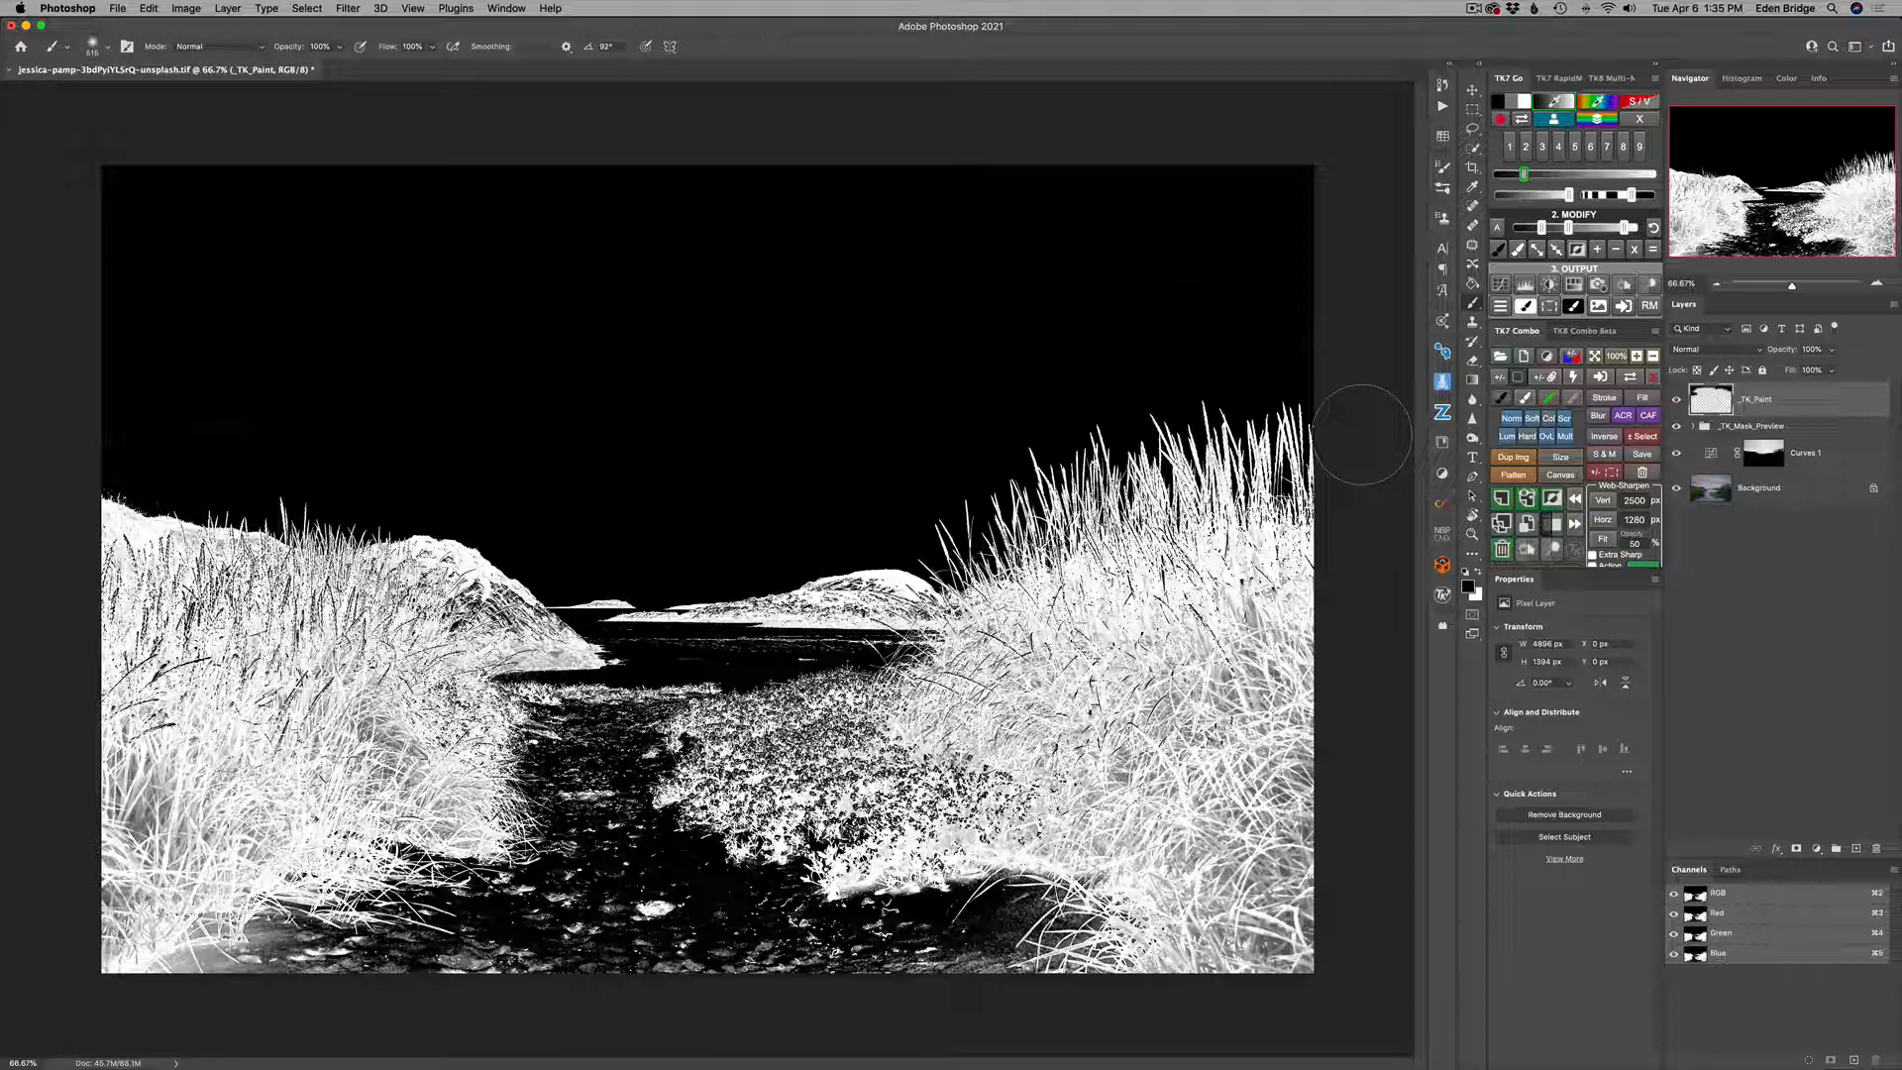
# Output the mask as a Curves adjustment layer and brighten the grasses by raising the curve's midpoint, holding the shadows with a second point.
pyautogui.click(1502, 288)
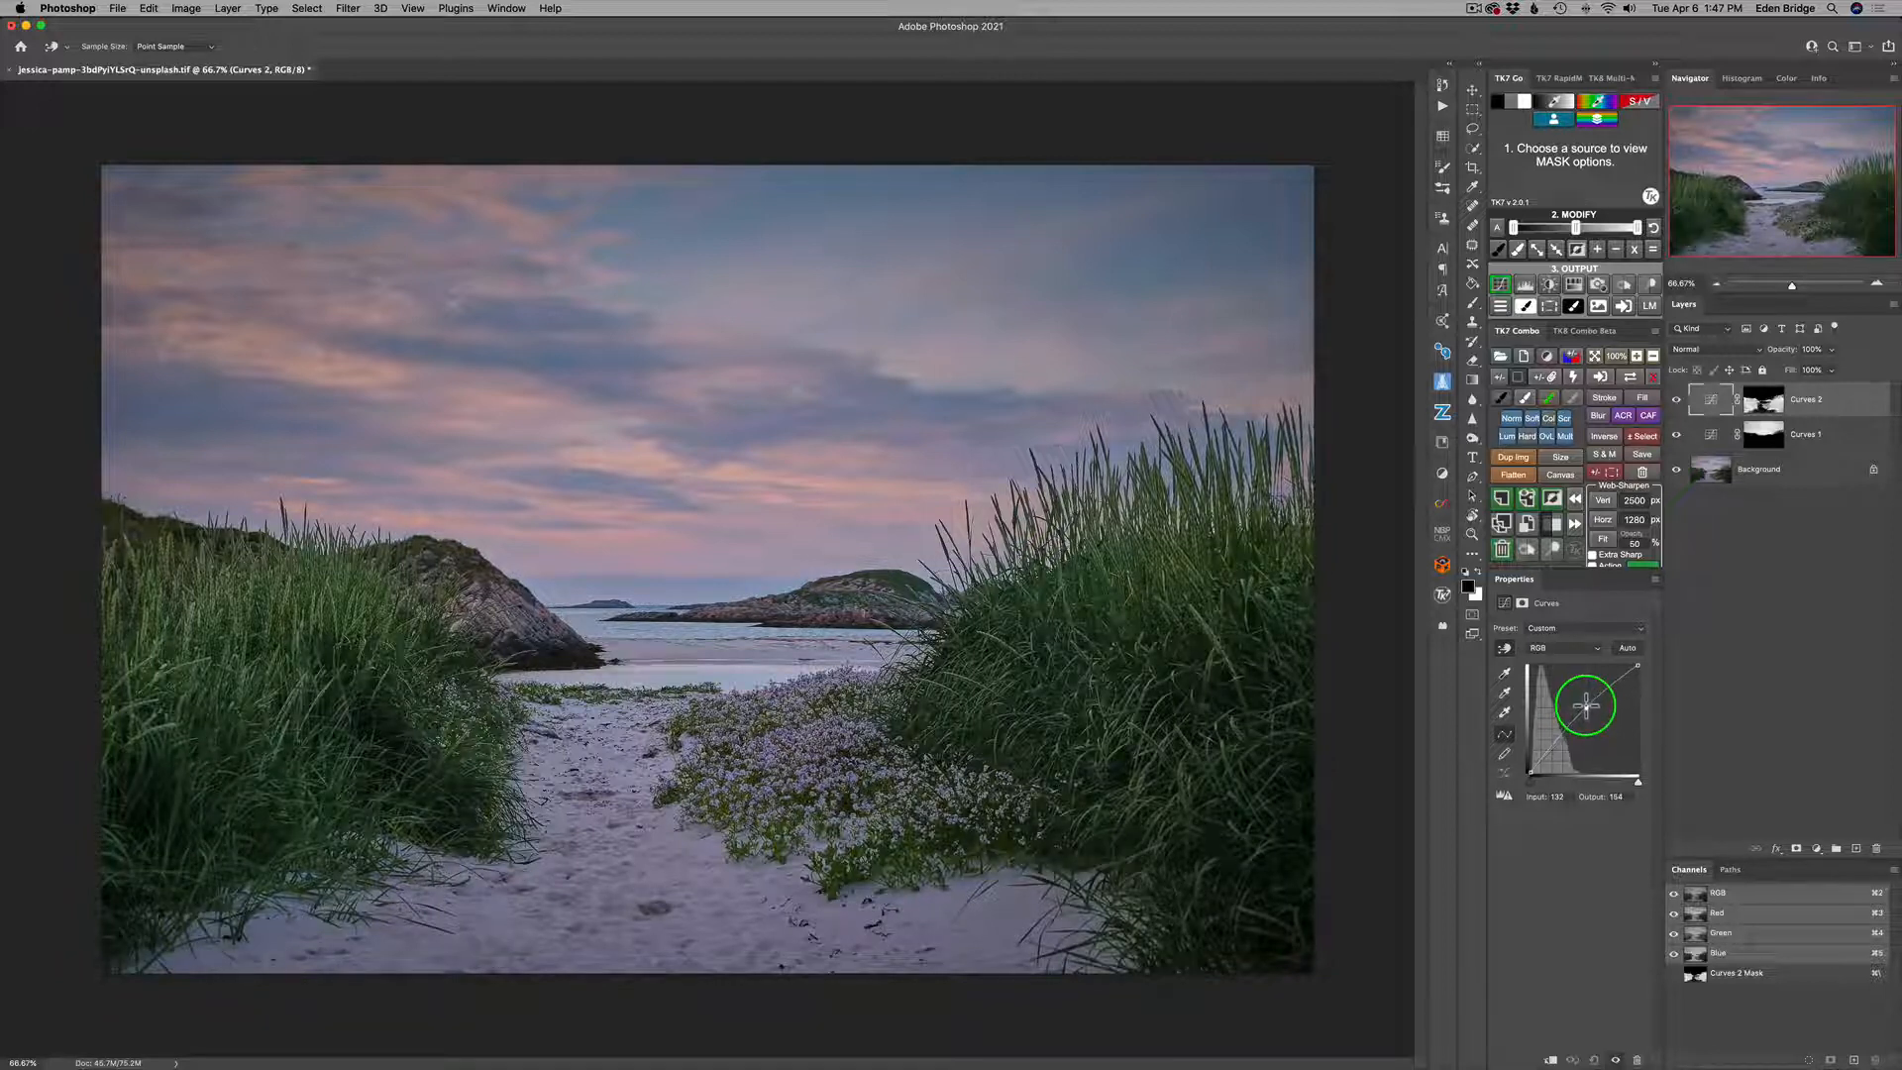
pyautogui.moveTo(1589, 701); pyautogui.dragTo(1582, 705)
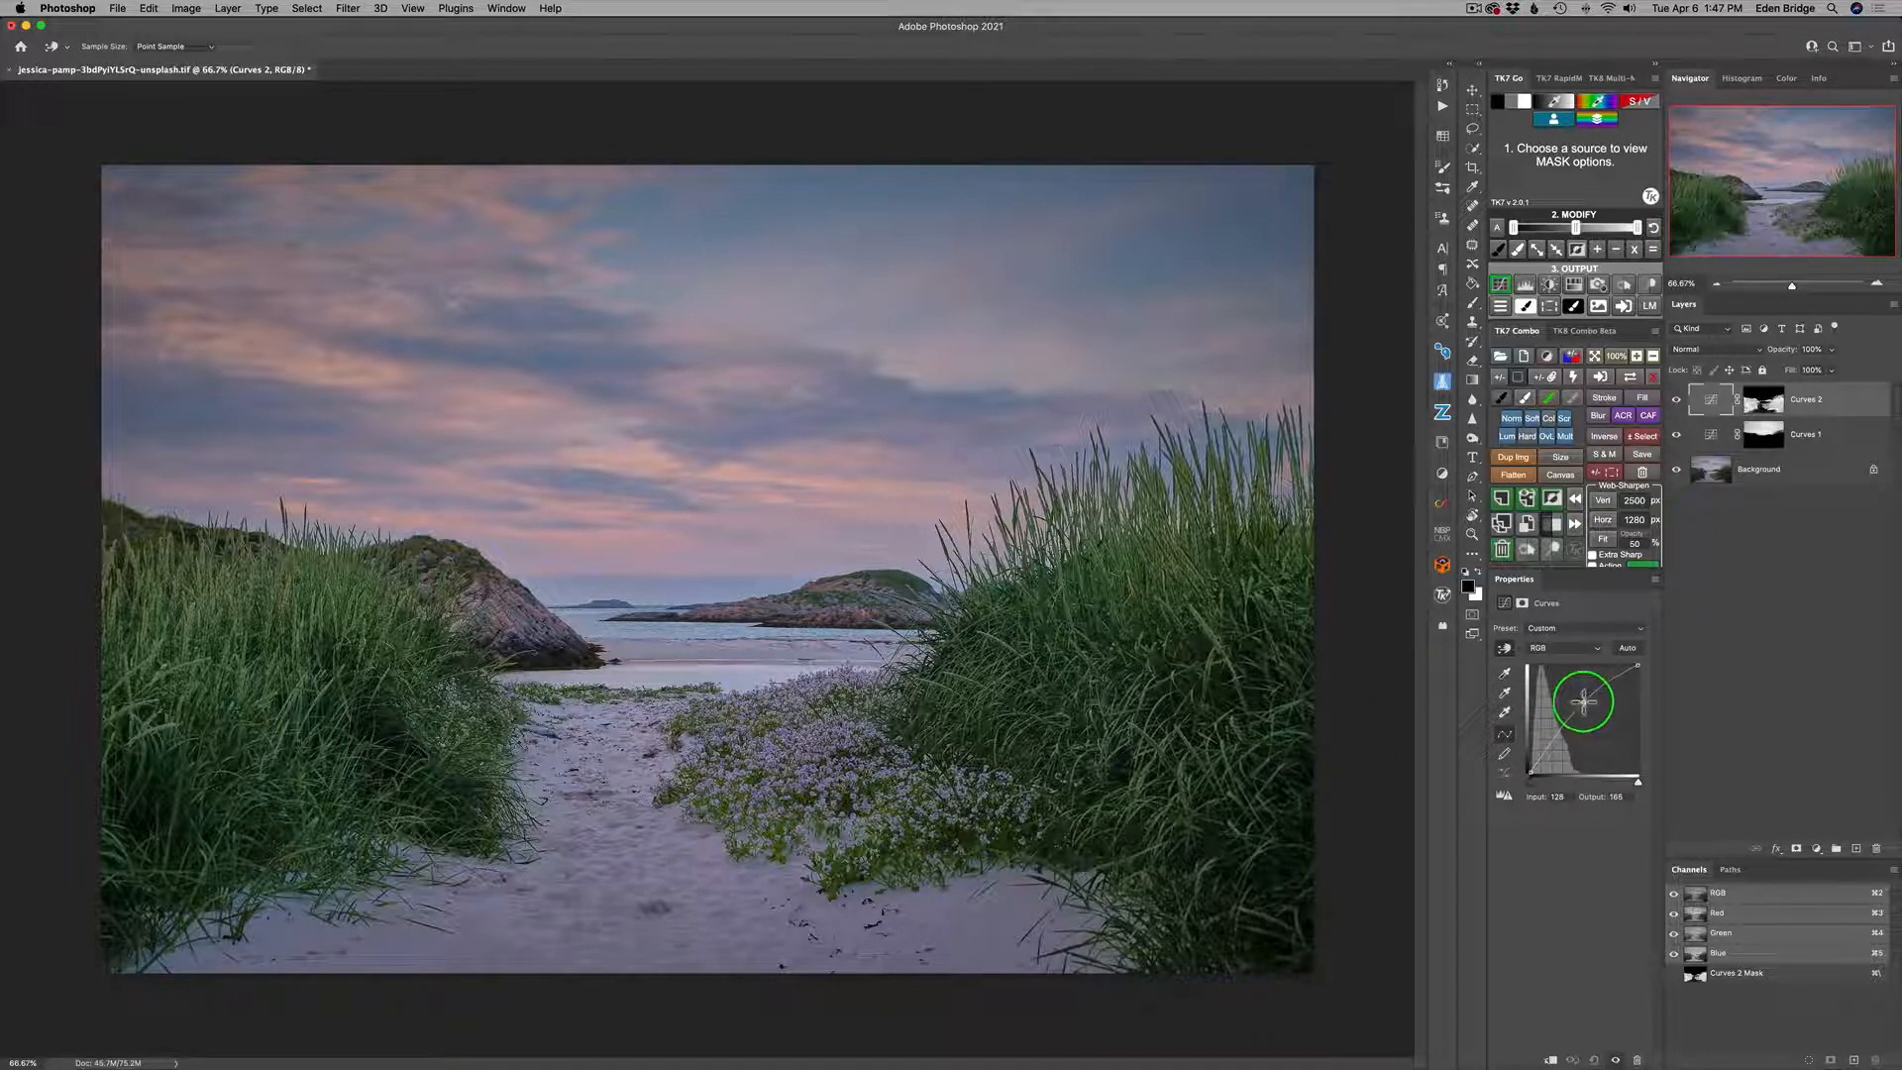
pyautogui.moveTo(1583, 700); pyautogui.dragTo(1583, 704)
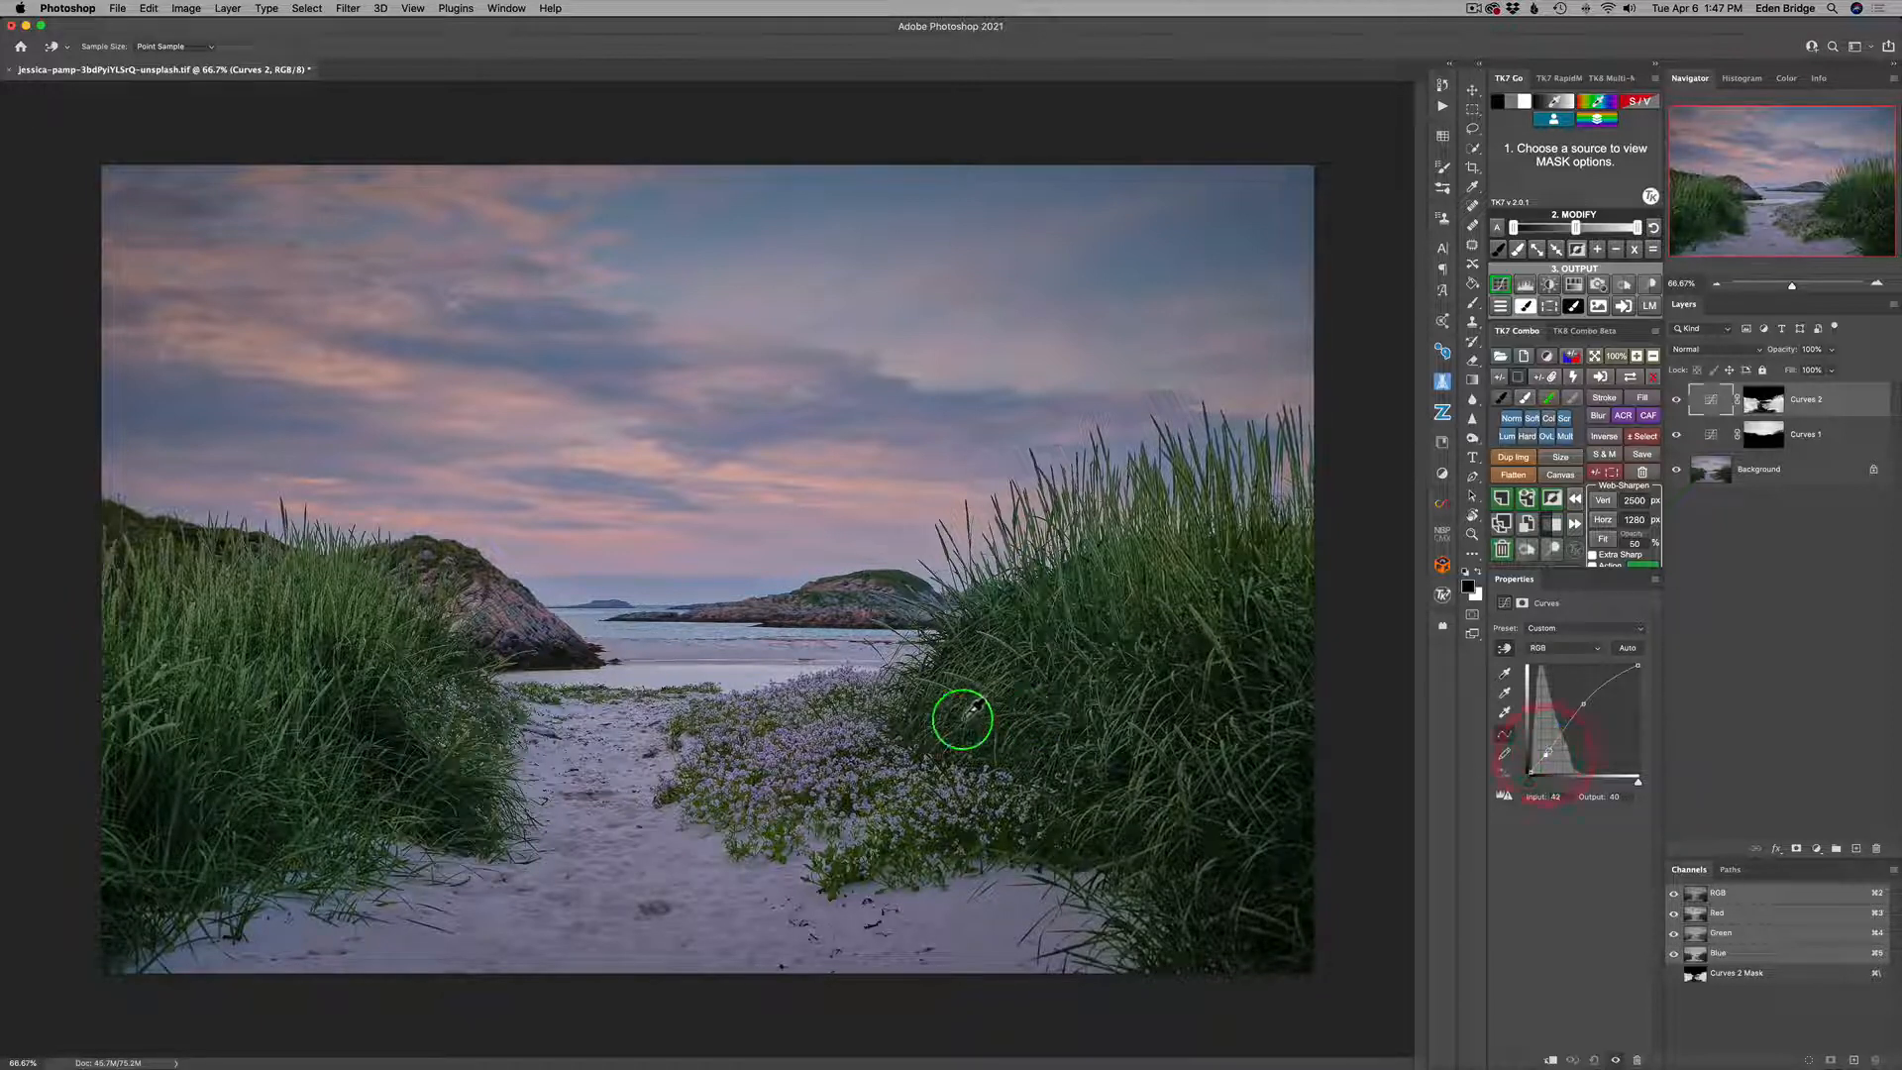
# Compare before and after by toggling the visibility of Curves 2, Curves 1 and both adjustments together.
pyautogui.click(1676, 400)
pyautogui.click(1676, 400)
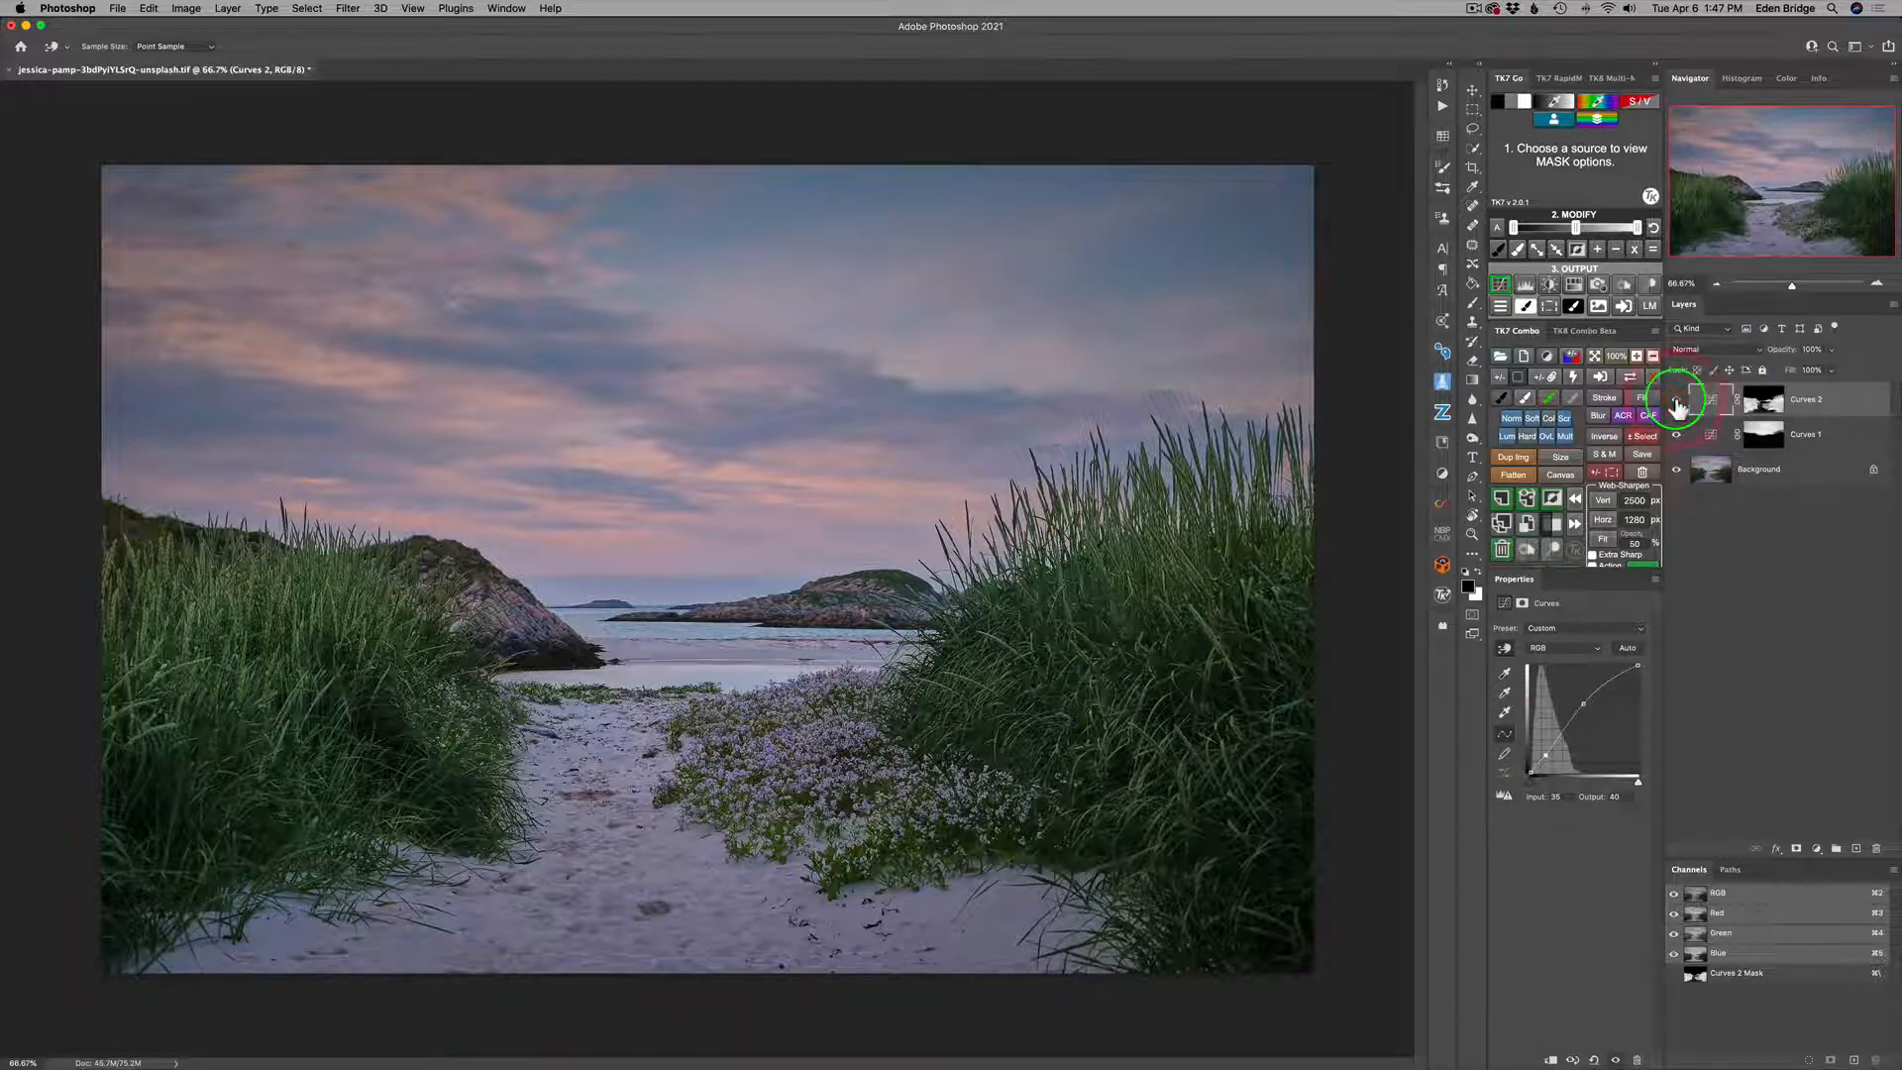
pyautogui.click(1676, 401)
pyautogui.click(1676, 400)
pyautogui.click(1676, 436)
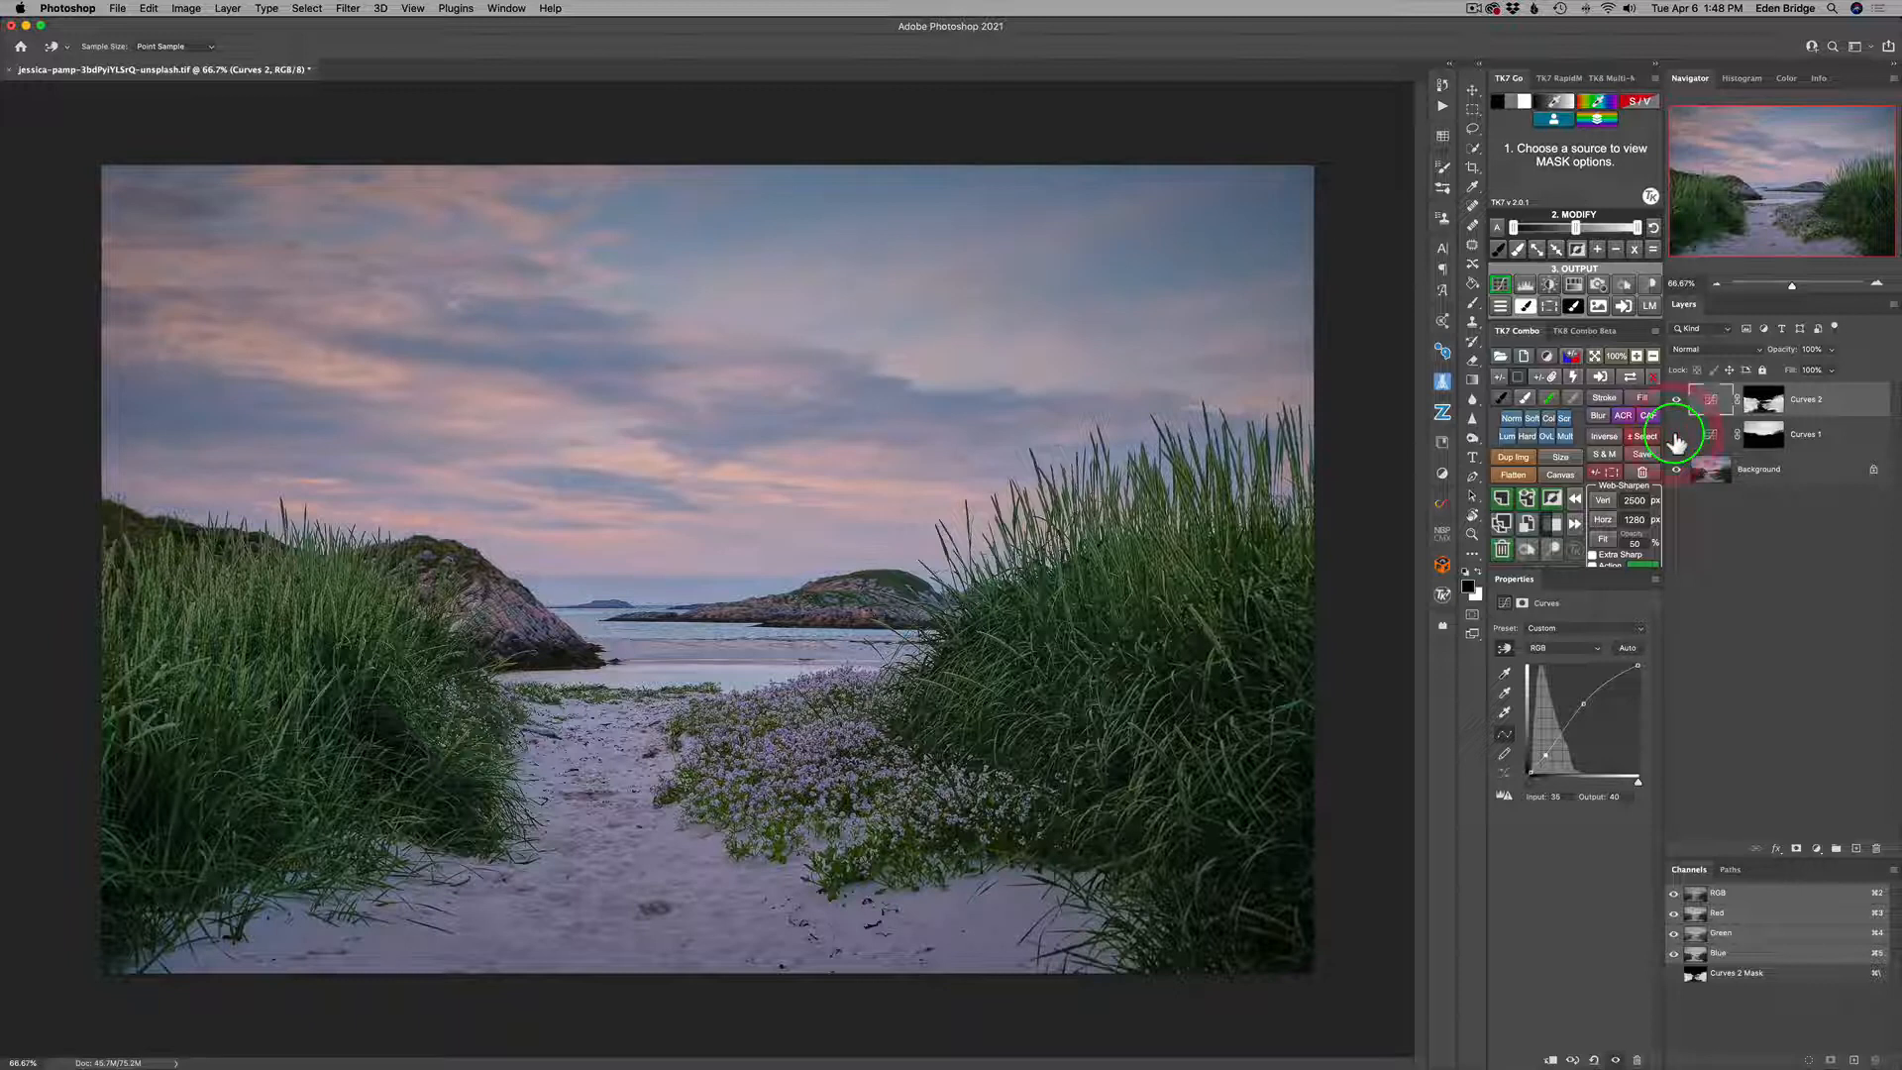
pyautogui.click(1676, 435)
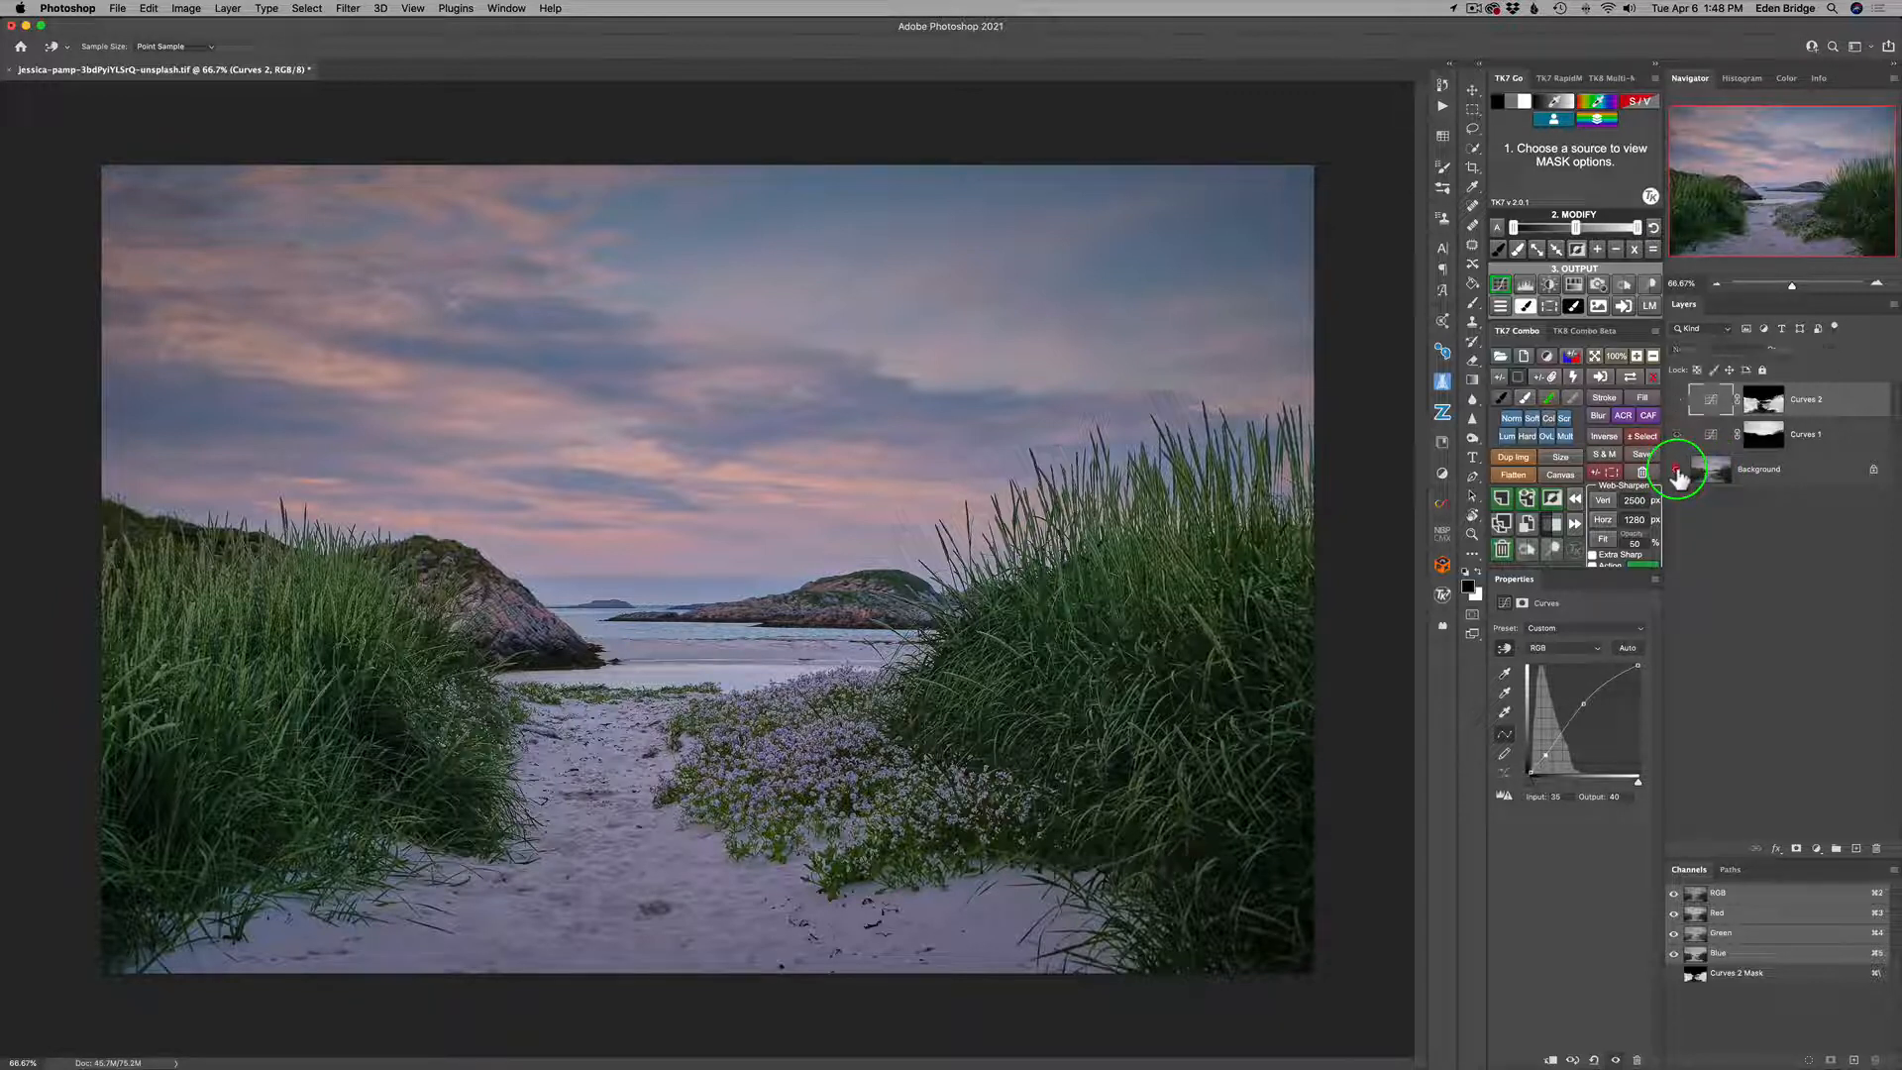
pyautogui.keyDown('alt'); pyautogui.click(1678, 477); pyautogui.keyUp('alt')
pyautogui.keyDown('alt'); pyautogui.click(1678, 477); pyautogui.keyUp('alt')
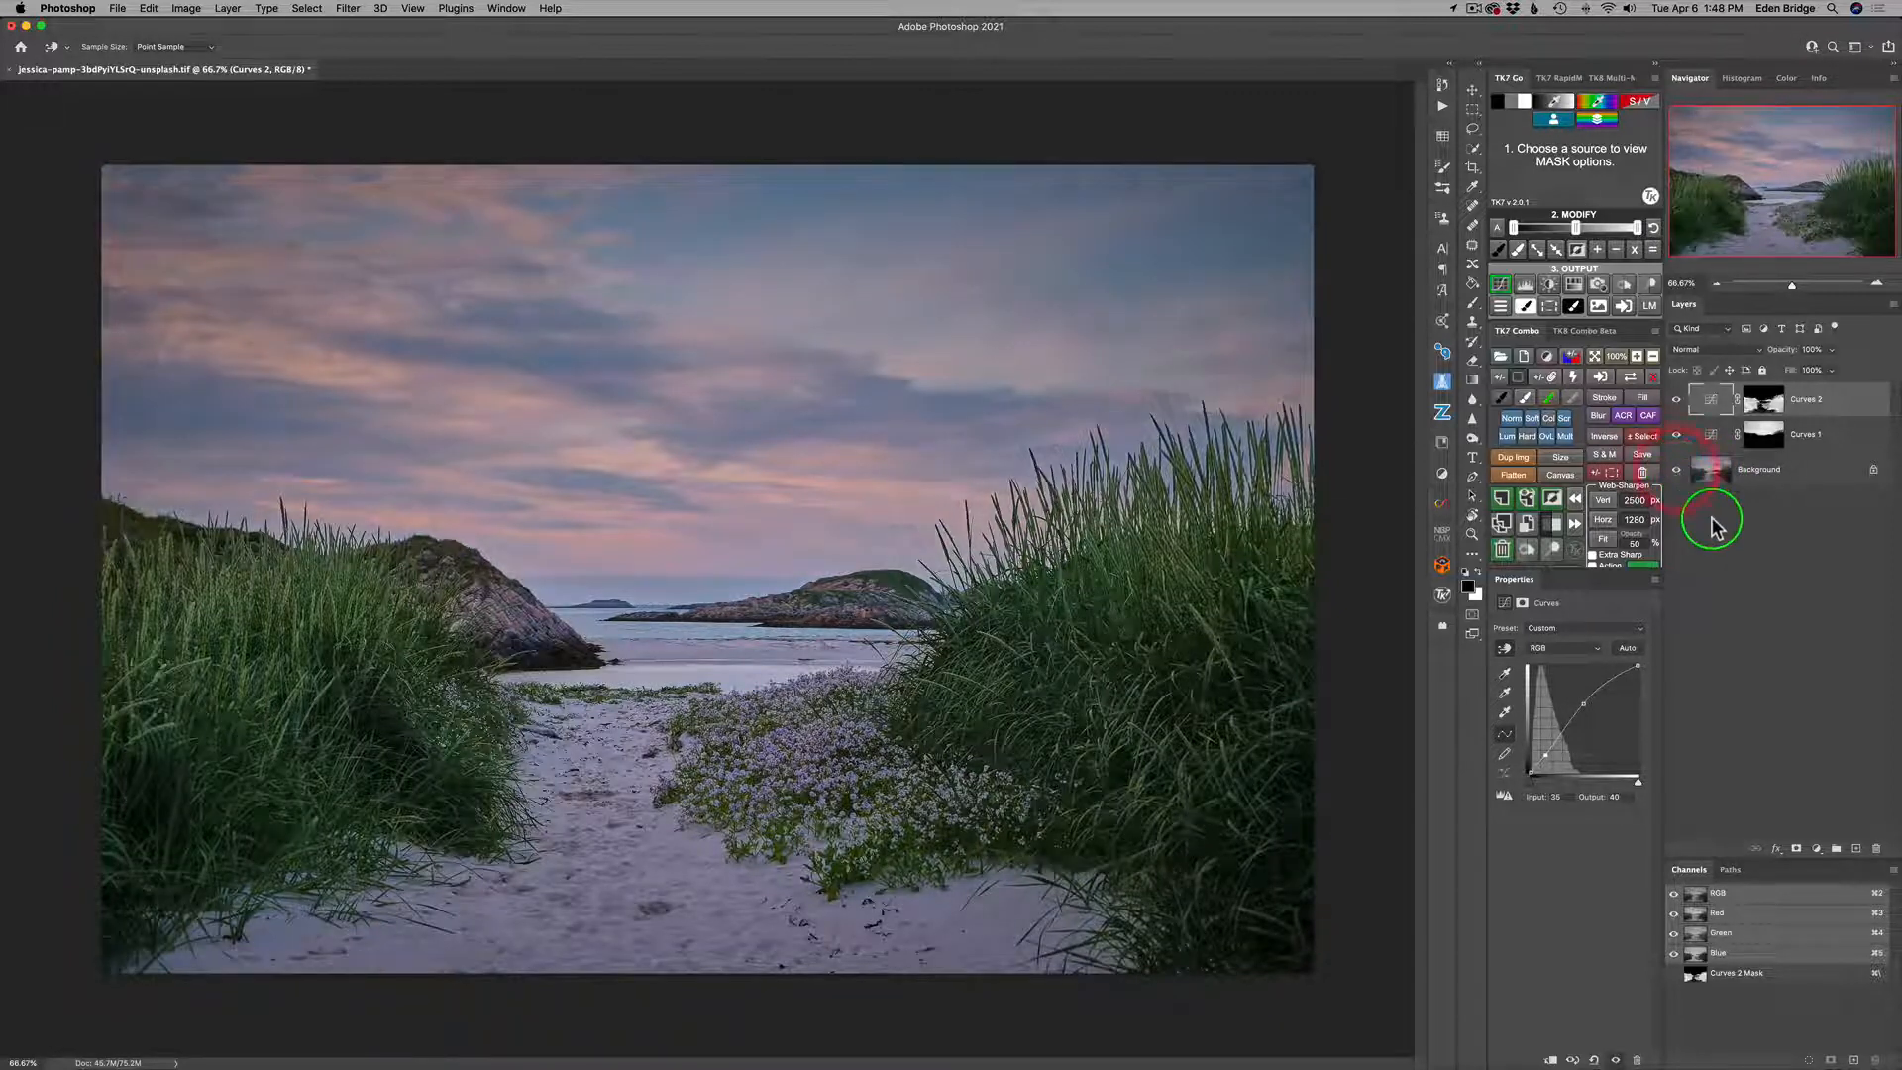